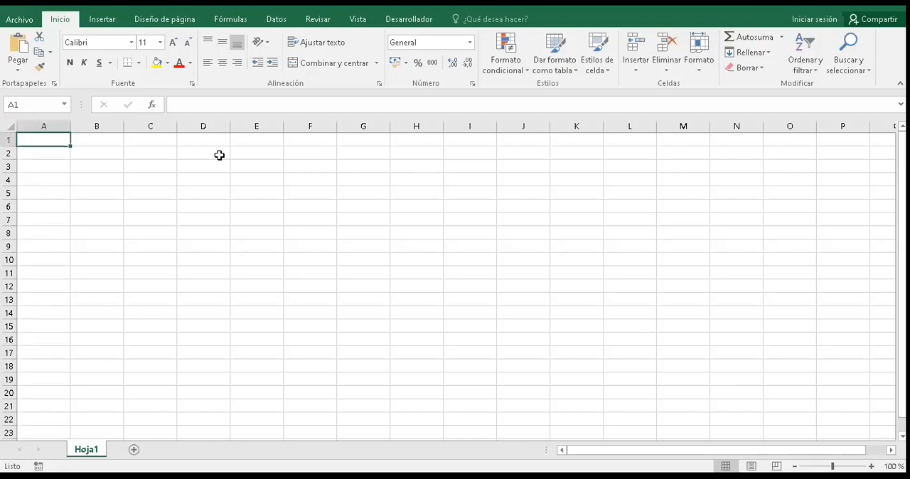
left_click(416, 180)
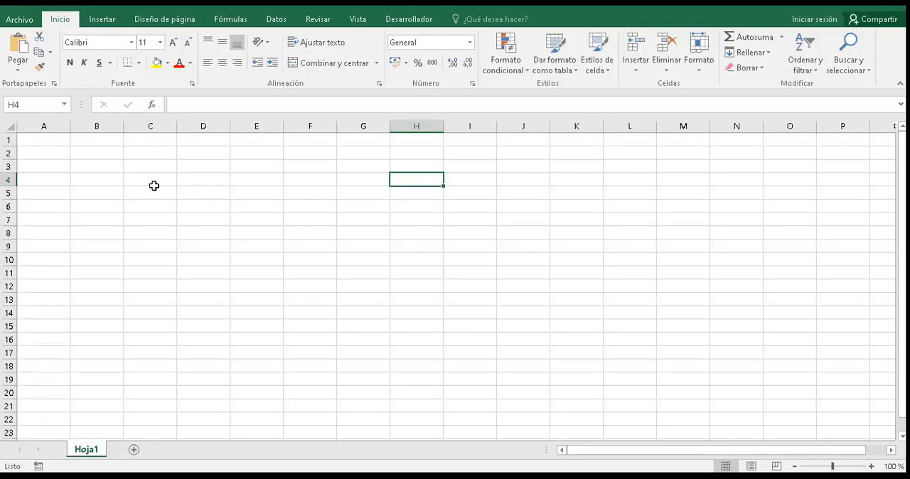
key("ctrl+Home")
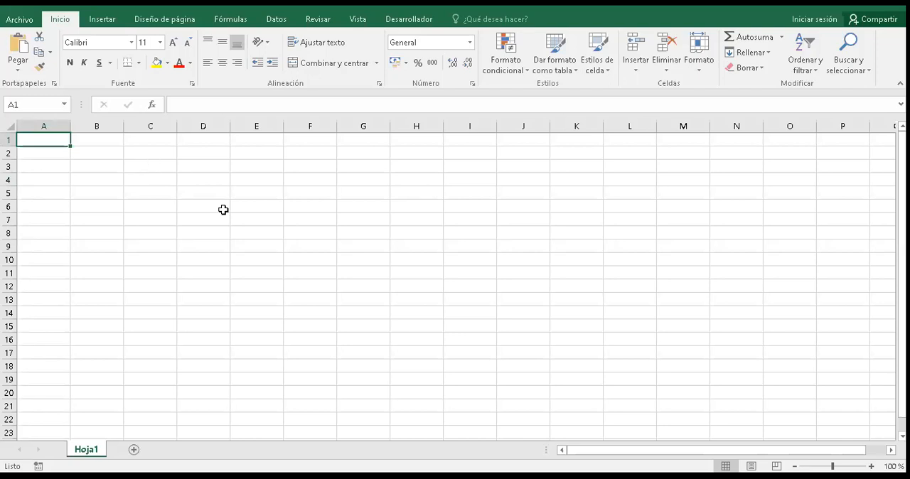
left_click(150, 153)
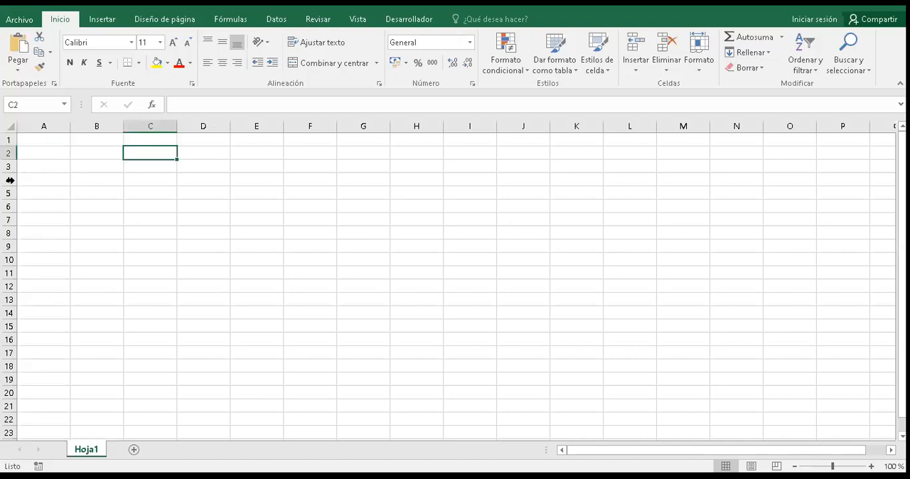
left_click(182, 189)
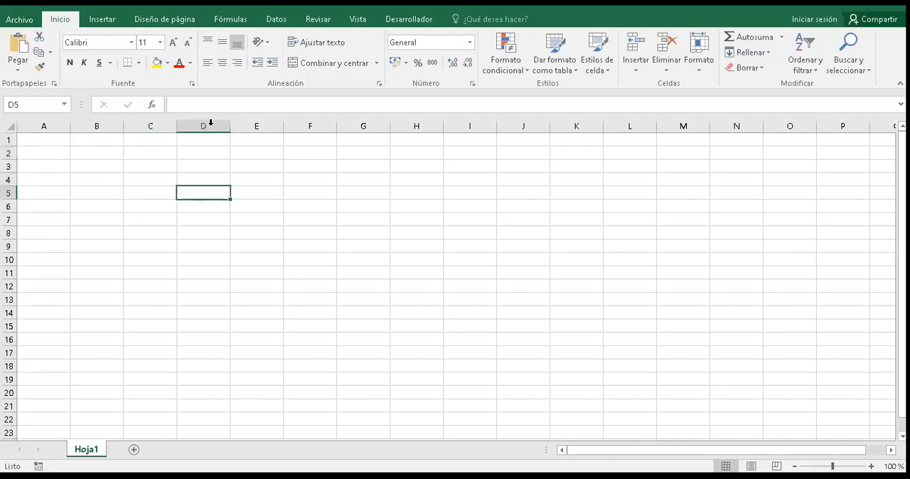
left_click(166, 126)
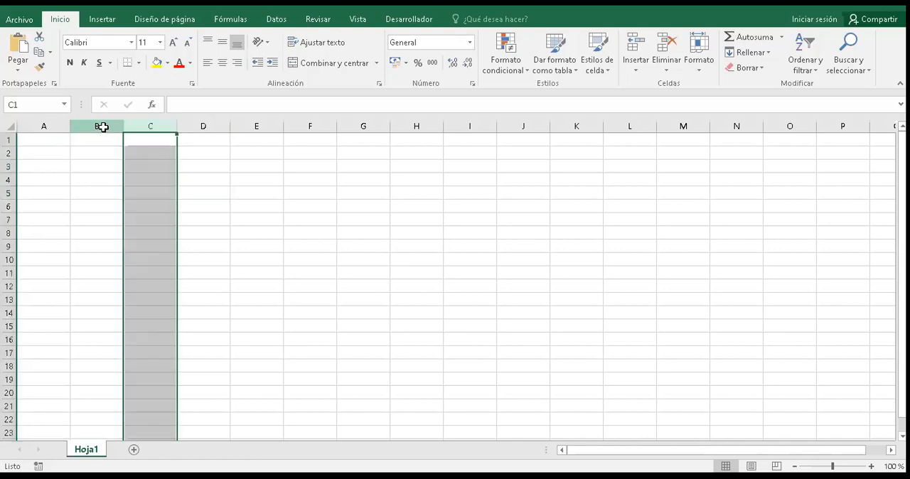
left_click(97, 125)
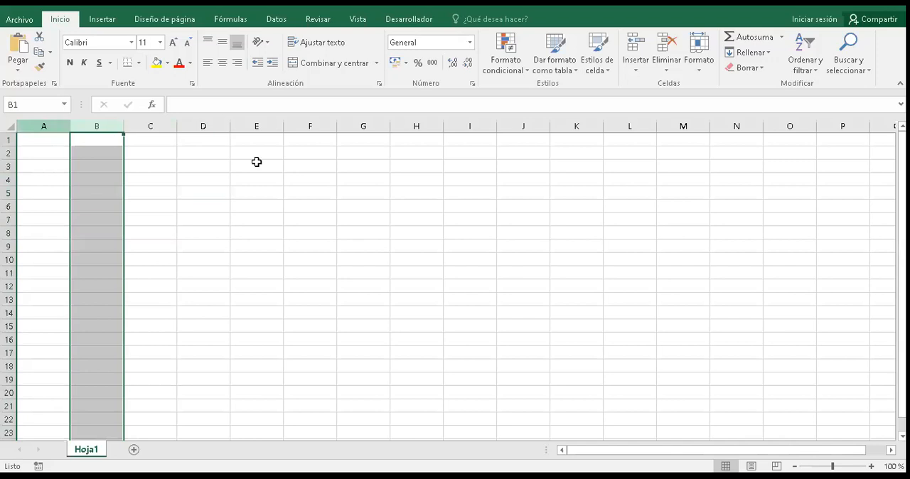
left_click(43, 126)
left_click(257, 162)
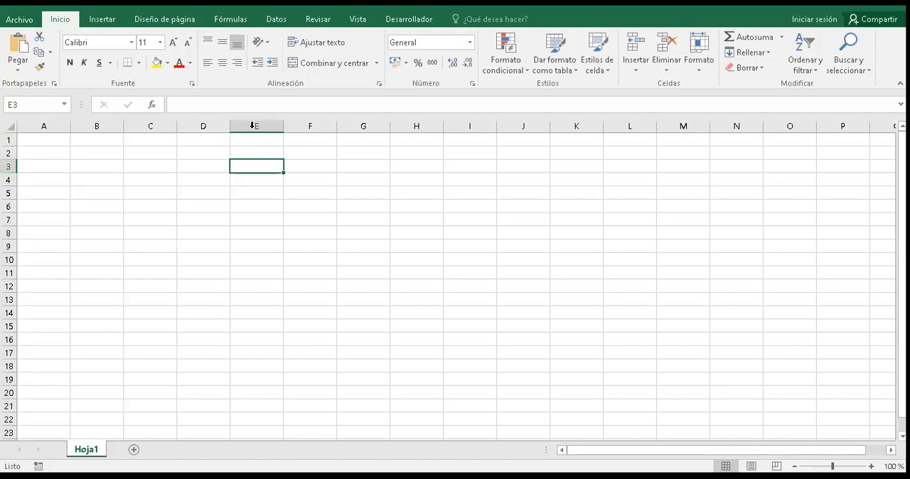
left_click(222, 183)
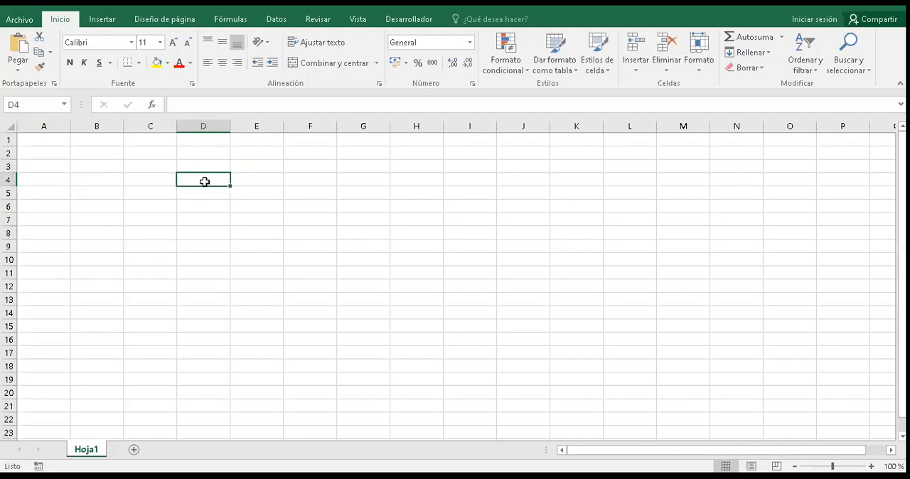
left_click(109, 229)
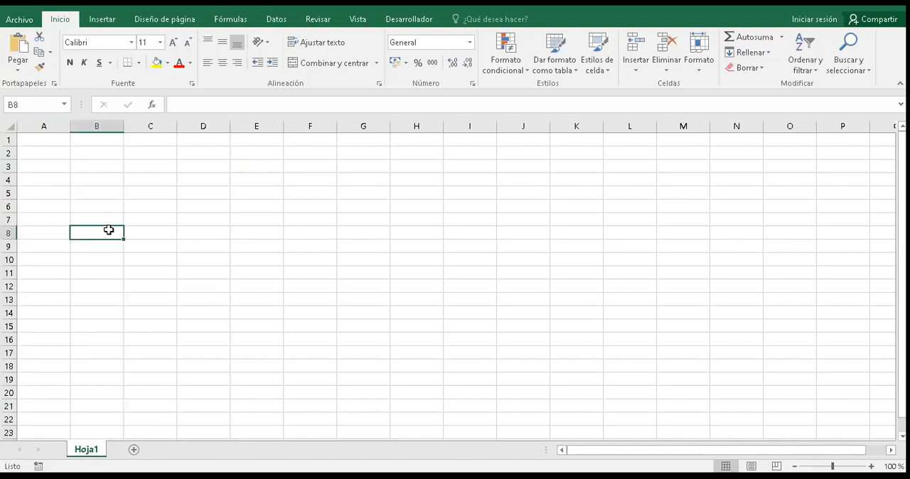
left_click(384, 189)
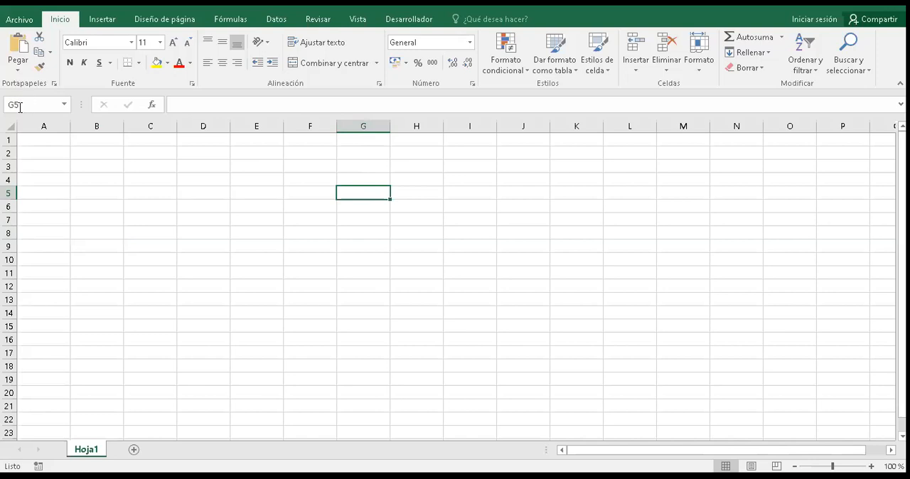
left_click(121, 185)
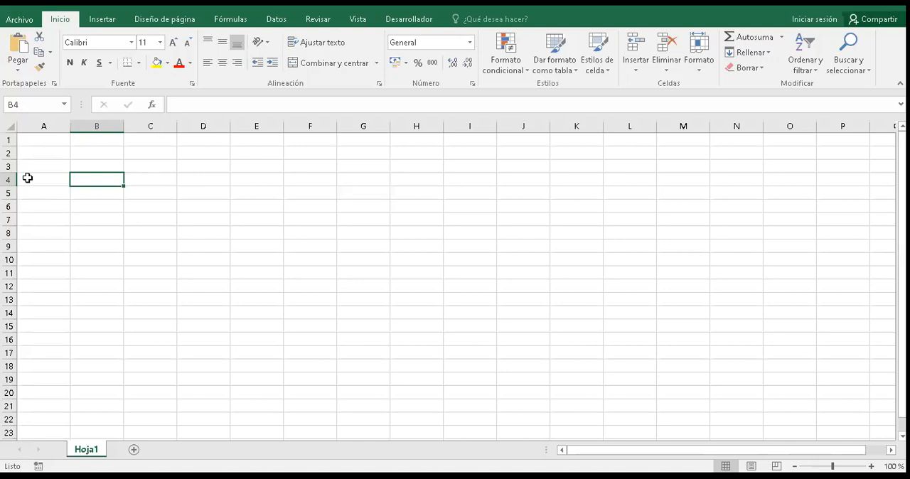
key("Up")
key("Right")
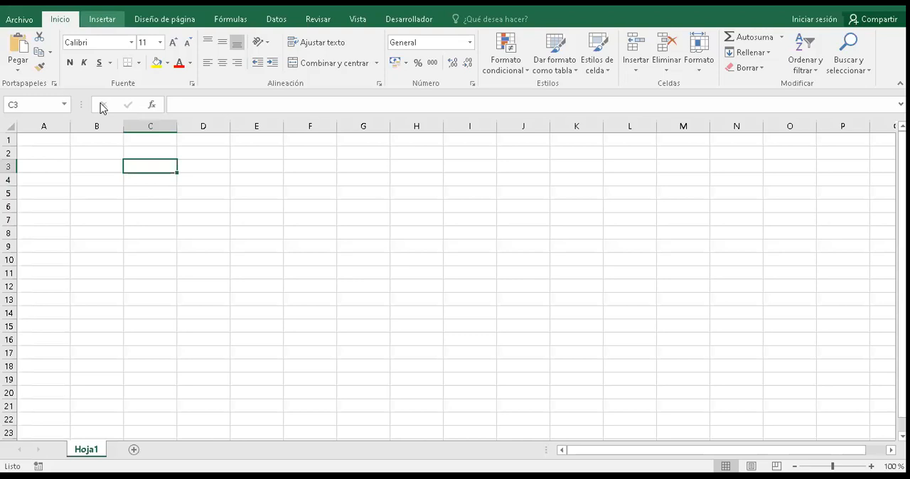
left_click(102, 19)
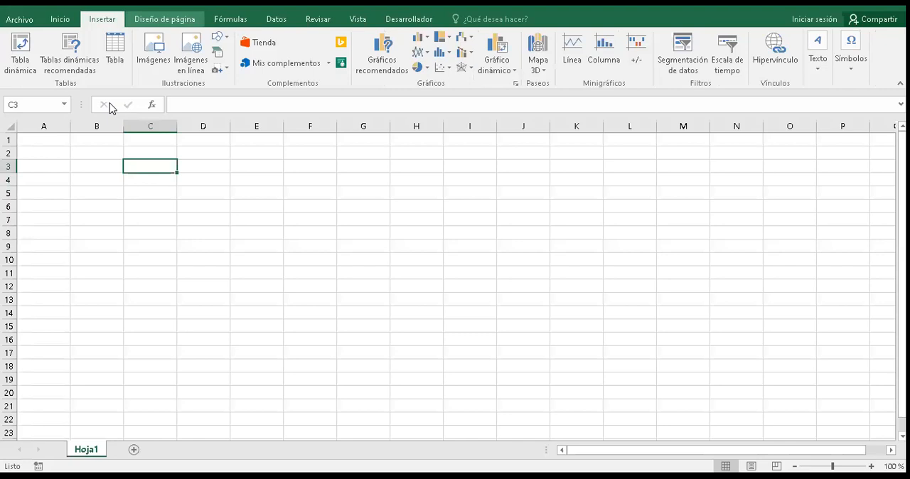
Step: Hide the worksheet's gridlines, row and column headings, and the formula bar
left_click(358, 19)
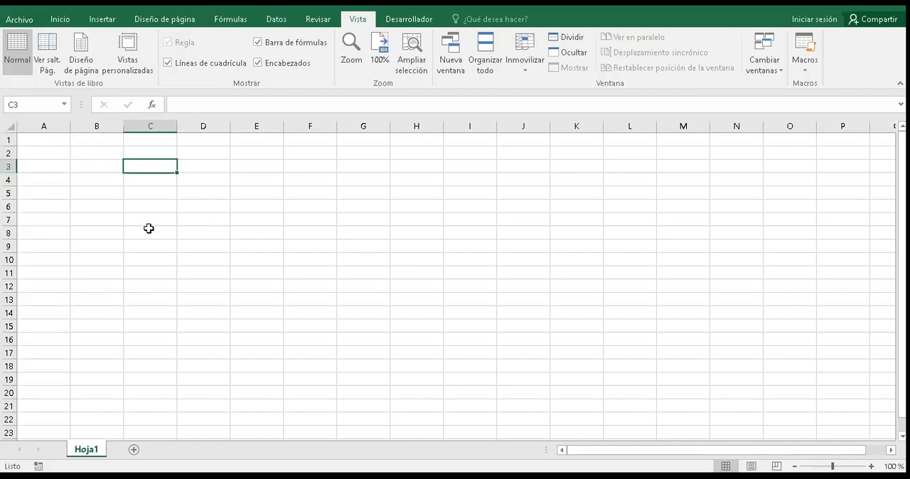
key("Down")
key("Down")
key("Down")
key("Down")
key("Right")
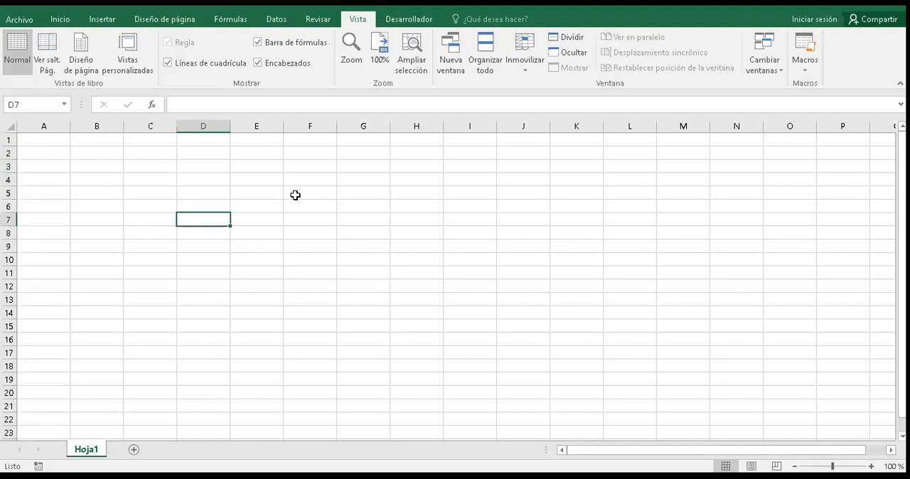
key("Up")
key("Up")
key("Right")
key("Right")
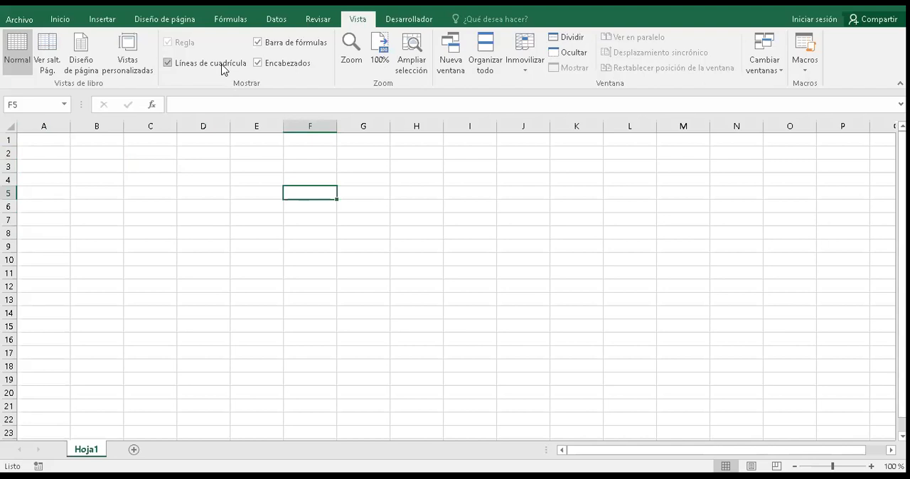
left_click(224, 67)
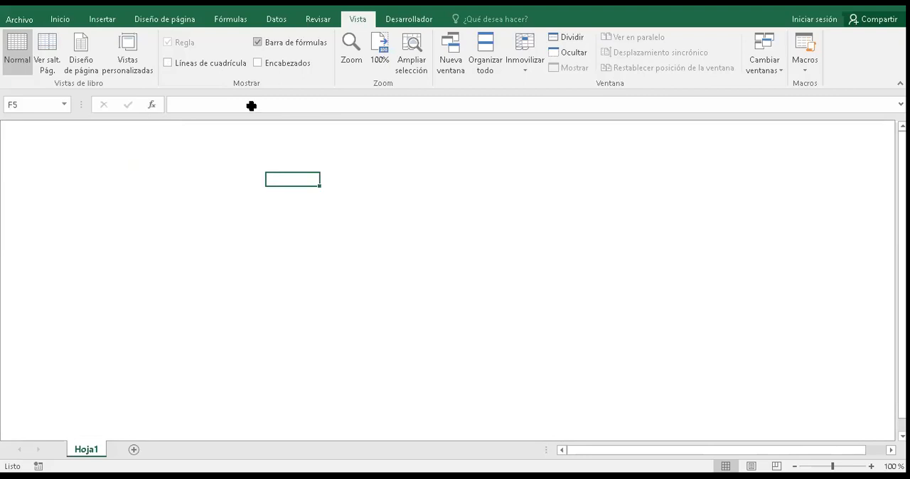
left_click(258, 42)
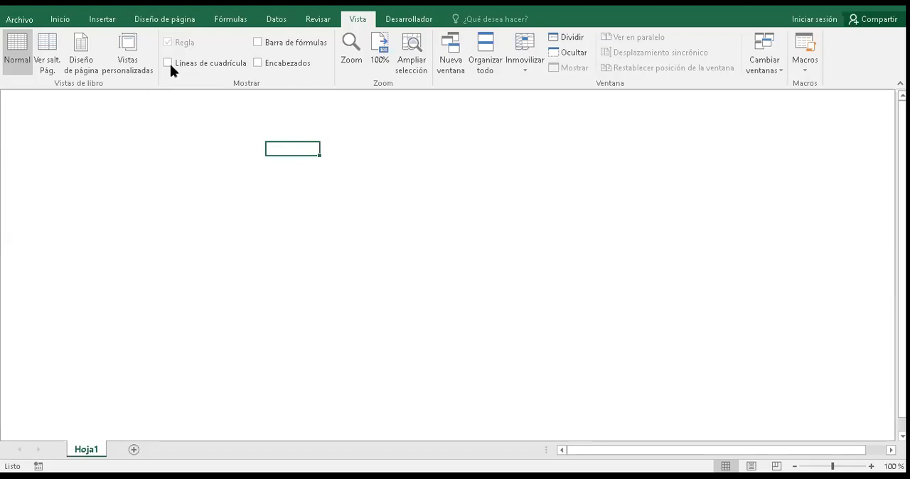
Step: Show the row and column headings, gridlines and formula bar again
left_click(257, 62)
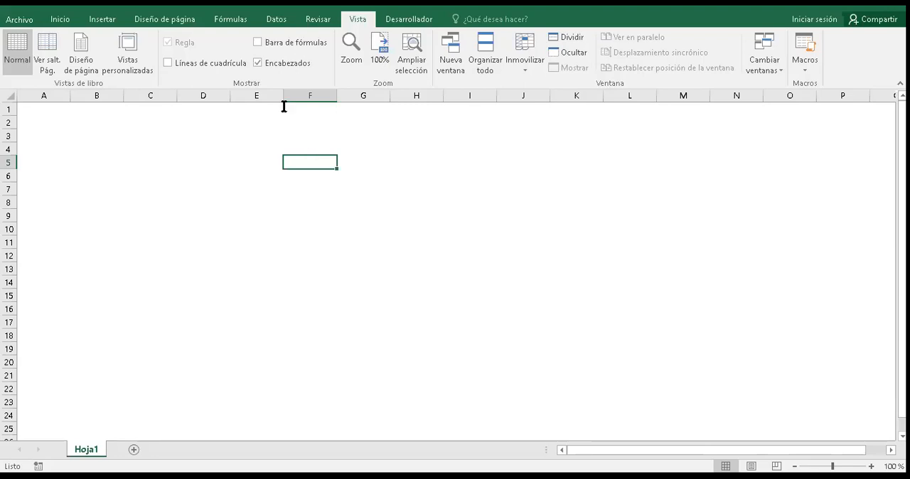
left_click(168, 62)
left_click(151, 189)
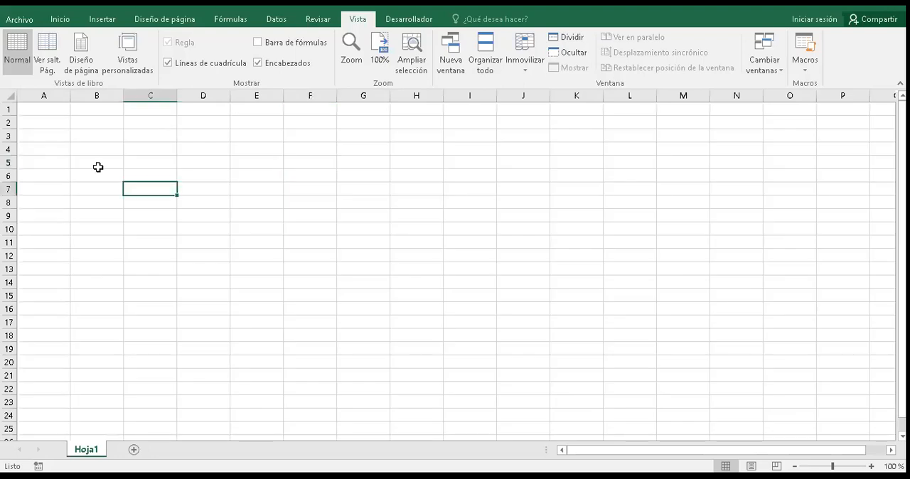
key("Down")
key("Down")
key("Right")
key("Right")
key("Right")
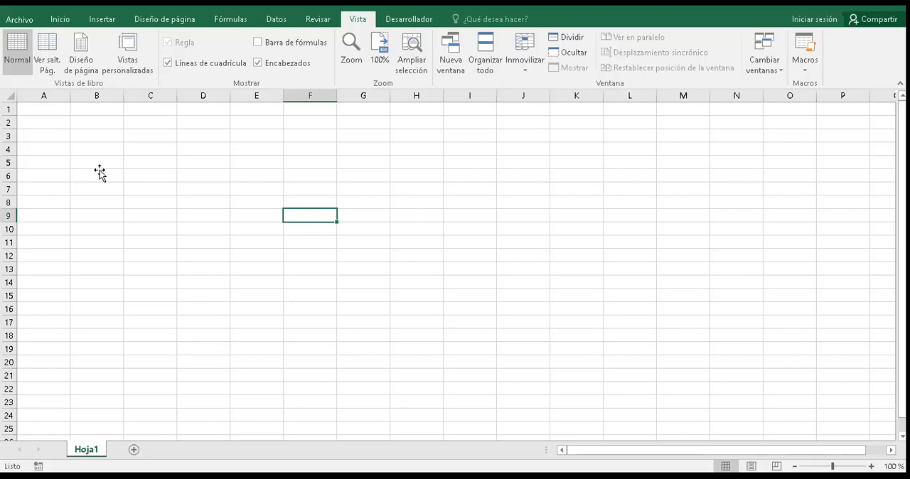
left_click(258, 43)
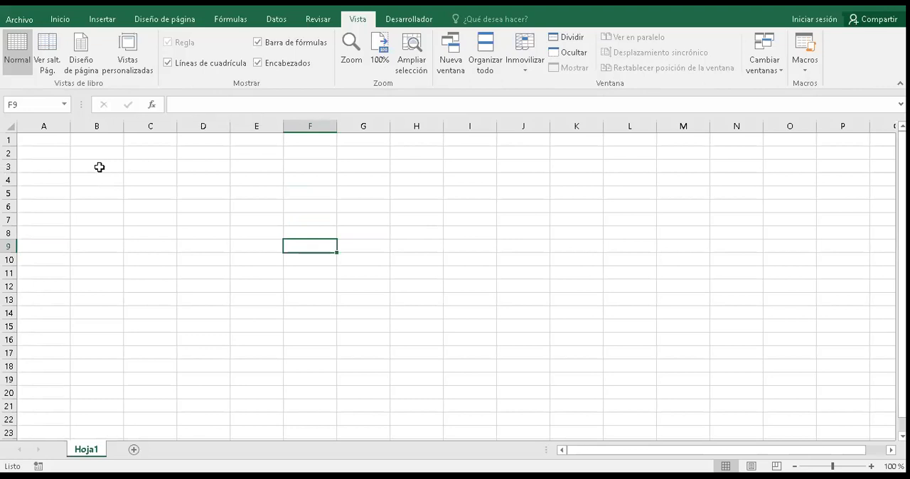
Step: Enter the title PLANILLA DE ANALISIS in cell B2
left_click(98, 166)
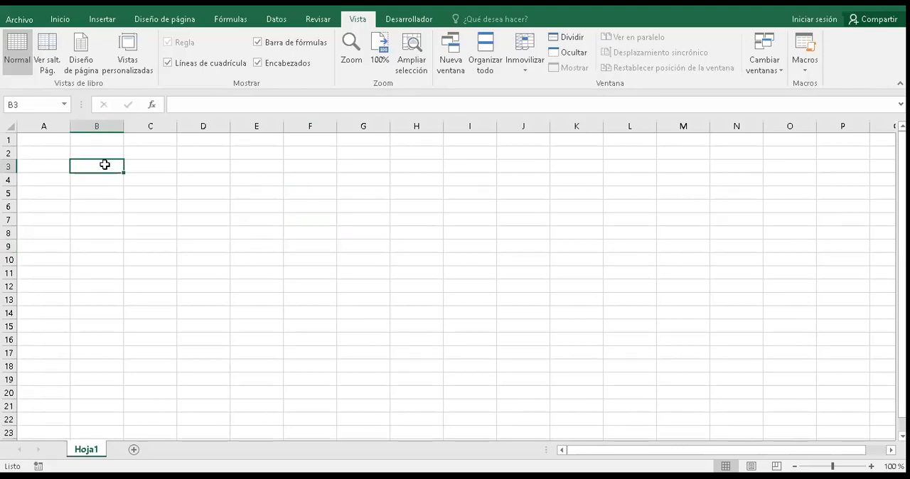
left_click(102, 153)
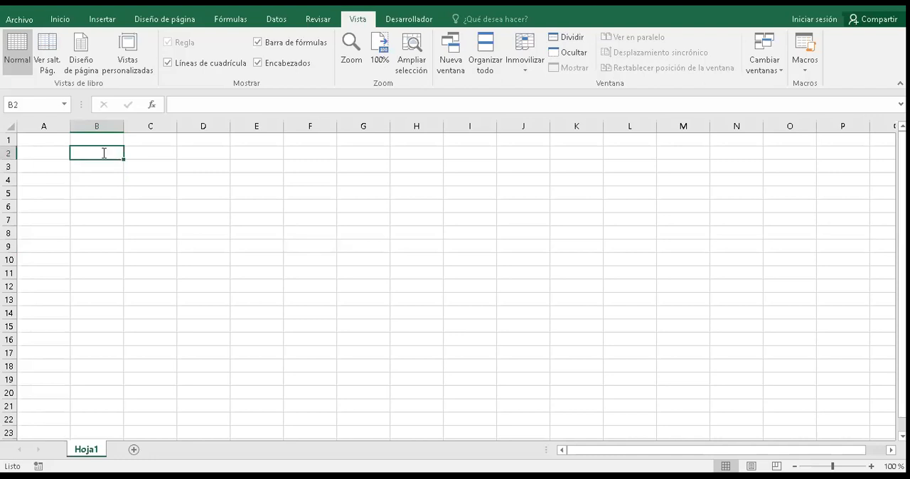
type("PLANILLA DE ANALISIS")
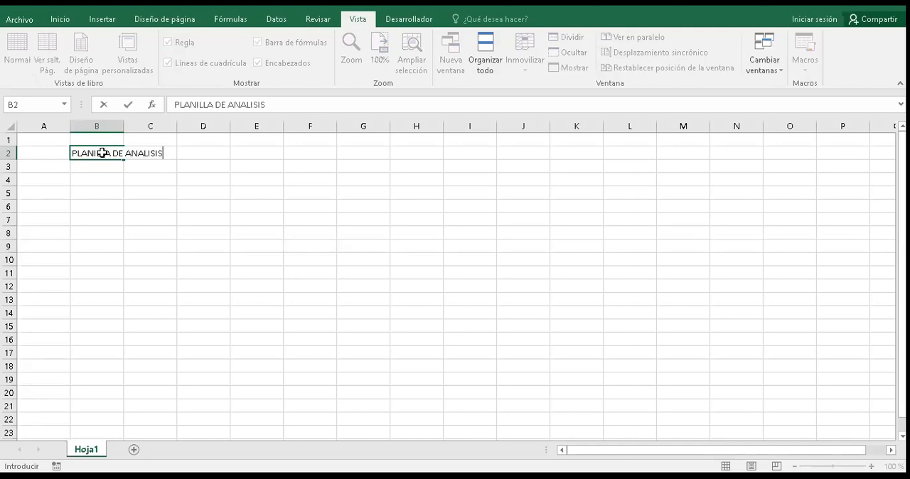
key("Return")
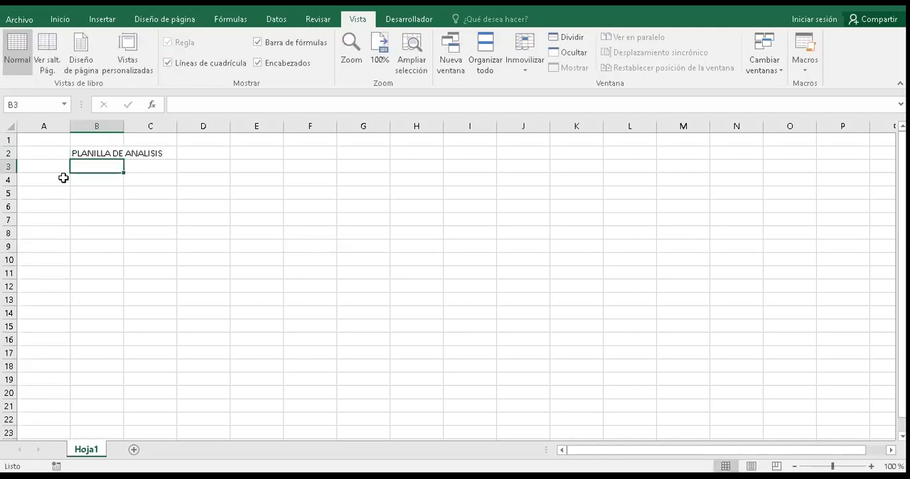
Step: Compare the contents of cells B2 and C2 to check which cell actually holds the title text
left_click(63, 179)
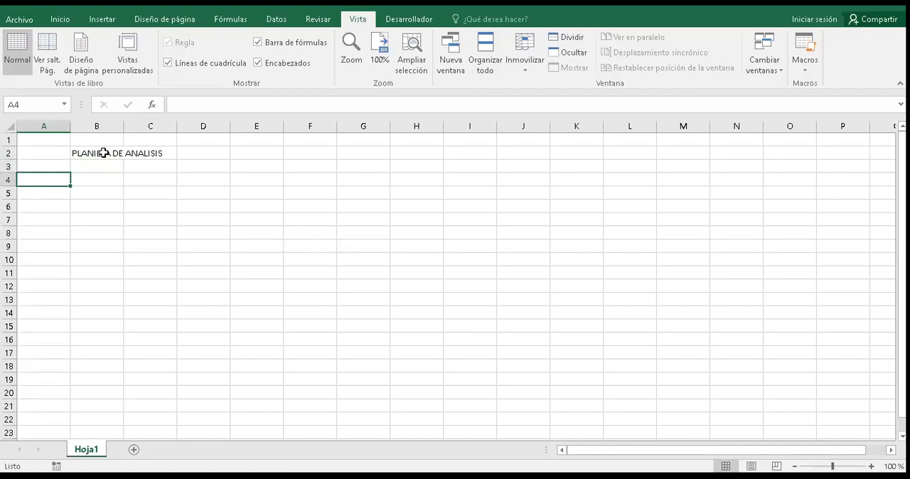
left_click(97, 153)
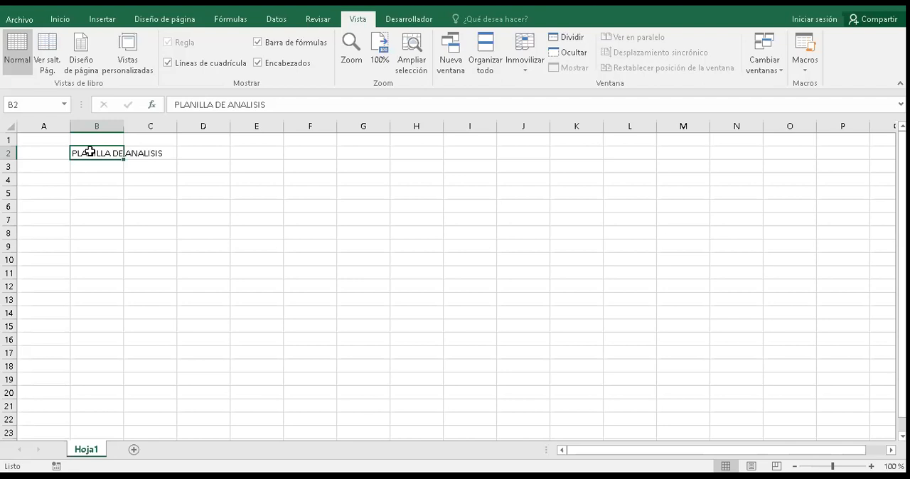
key("Right")
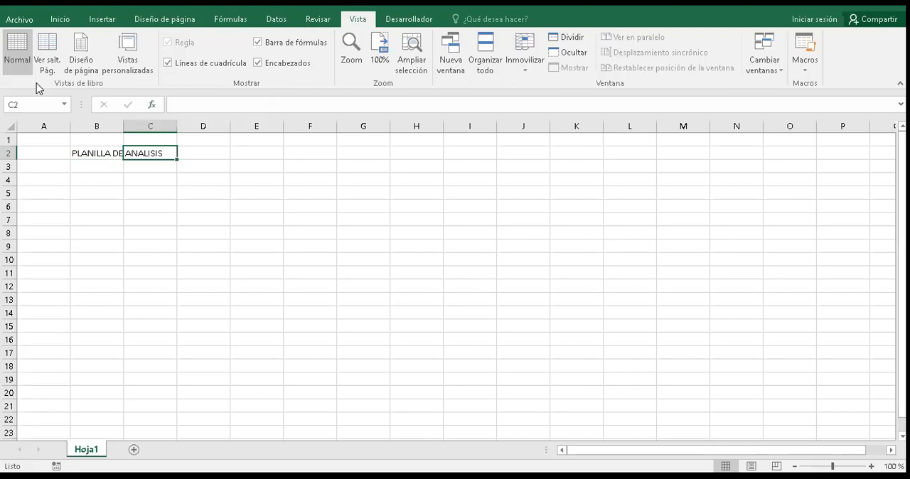
key("Left")
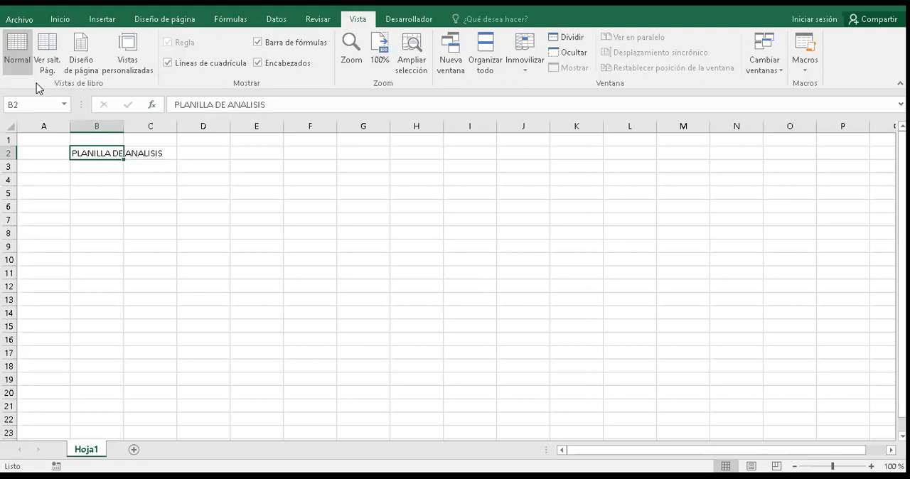
key("Right")
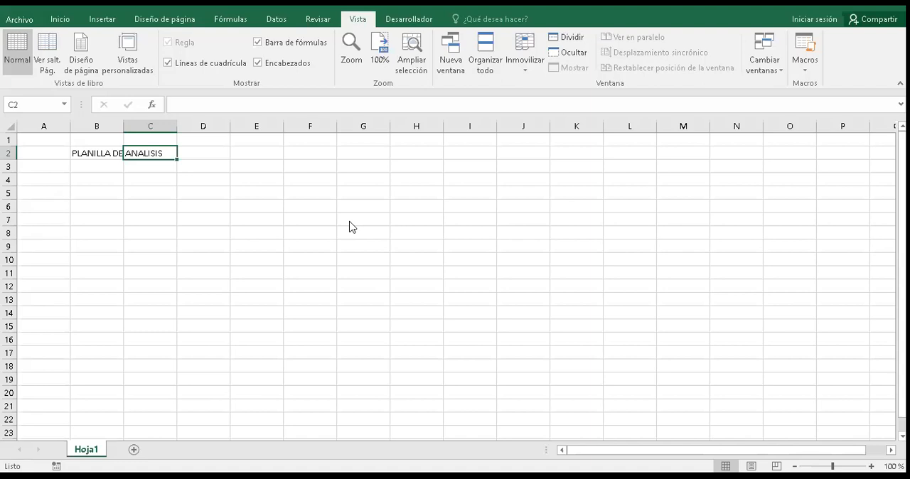
key("Down")
key("Down")
key("Left")
key("Left")
key("Up")
key("Up")
key("Right")
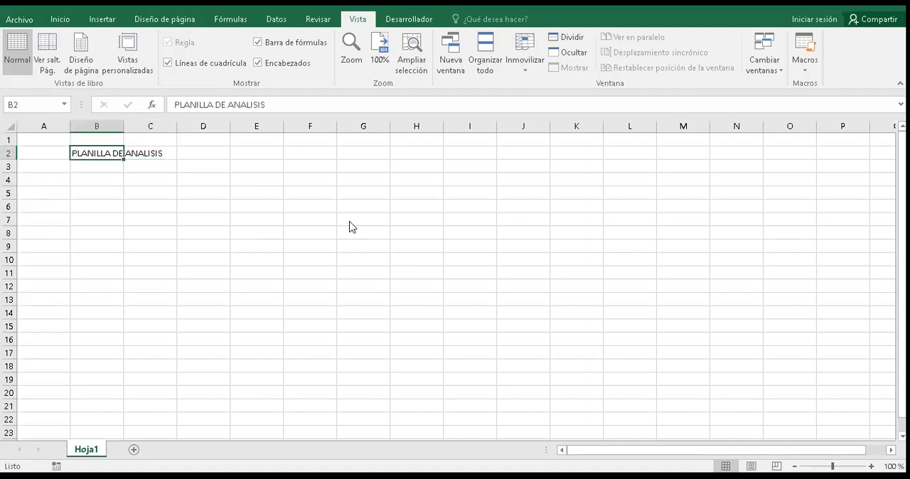
Step: Enter the column heading NO. in cell A4
key("Down")
key("Down")
key("Left")
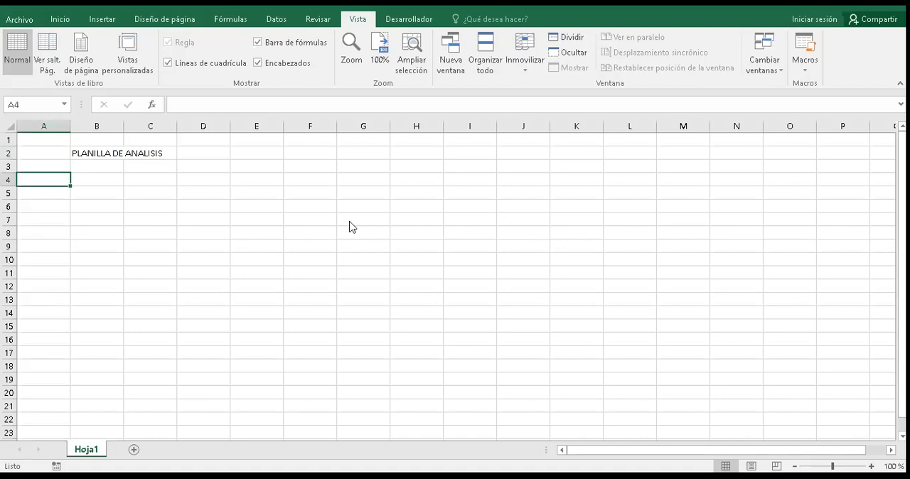
type("NO.")
key("Tab")
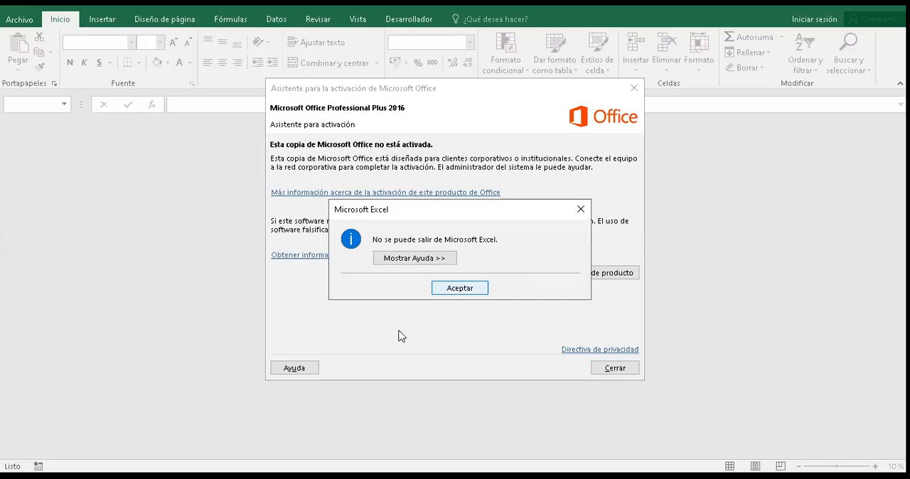
Step: Dismiss the Microsoft Excel notice and the Office activation wizard
key("Escape")
key("Escape")
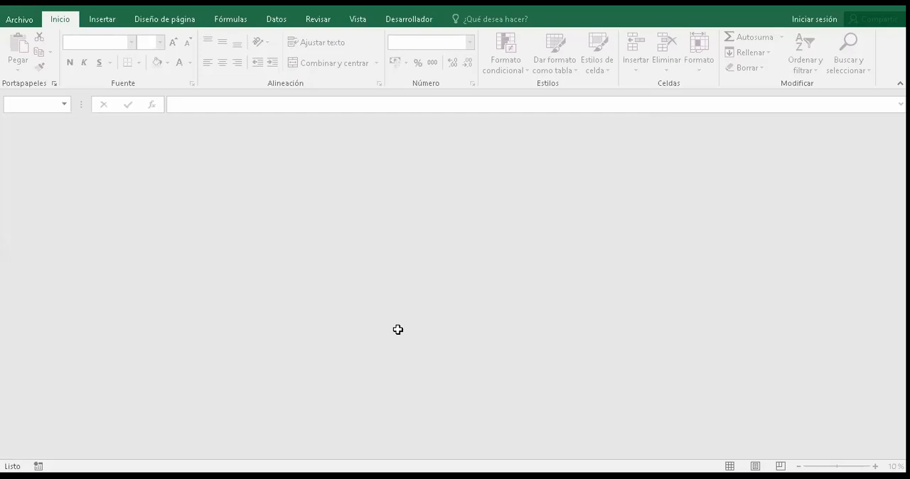
Step: Enter the column headings NOMBRE in cell B4 and APELLIDO in cell C4
key("ctrl+a")
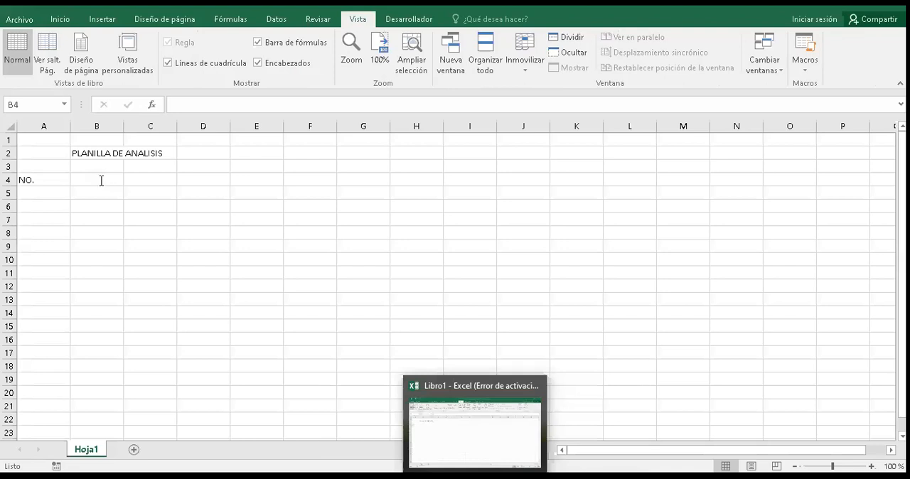
left_click(101, 181)
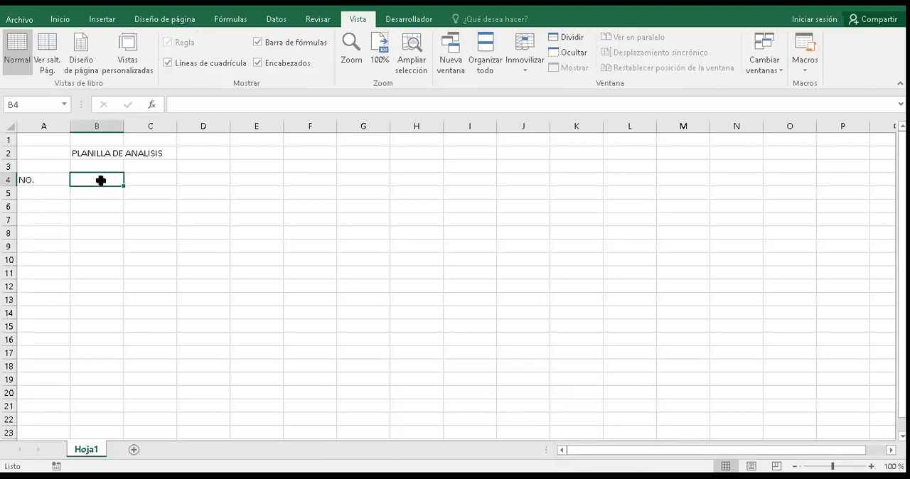
type("NOMB")
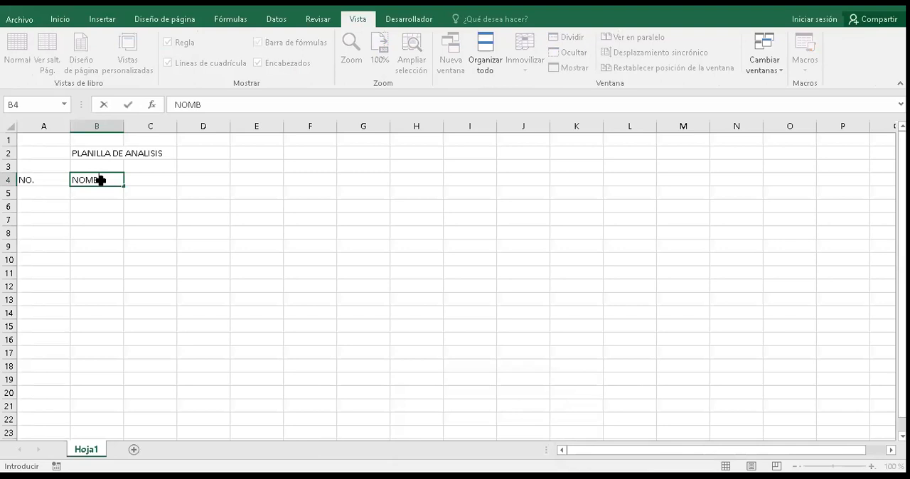
type("RE")
key("Tab")
type("APEL")
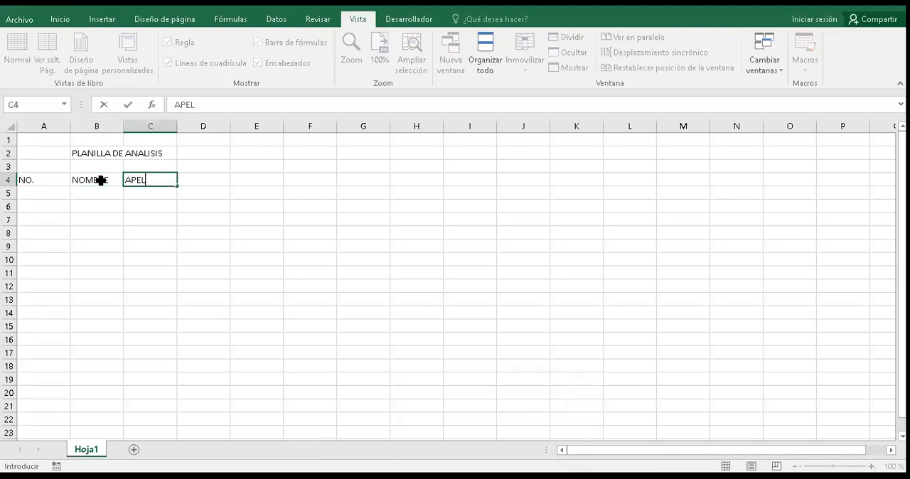
type("LIDO")
key("Tab")
Step: Enter the column heading FECHA NACIMIENTO in cell D4, then reopen the cell for editing and accept its content
type("FECHA")
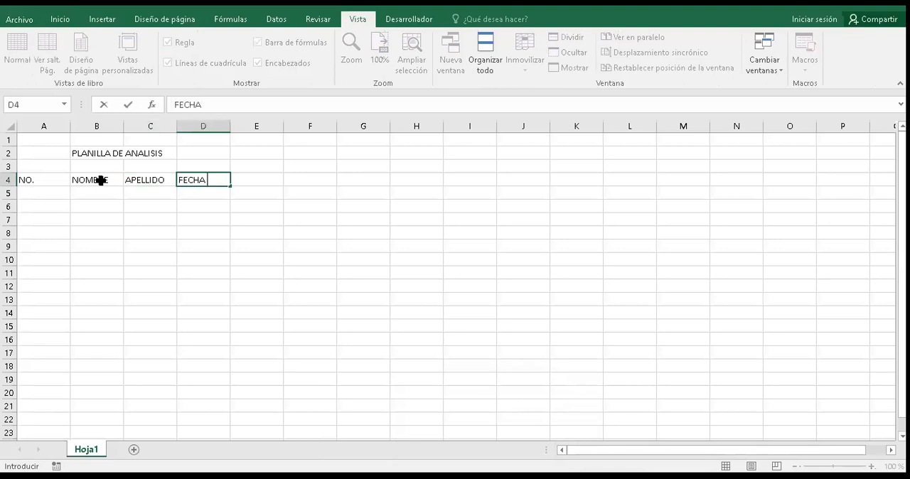
type(" NACIMIENTO")
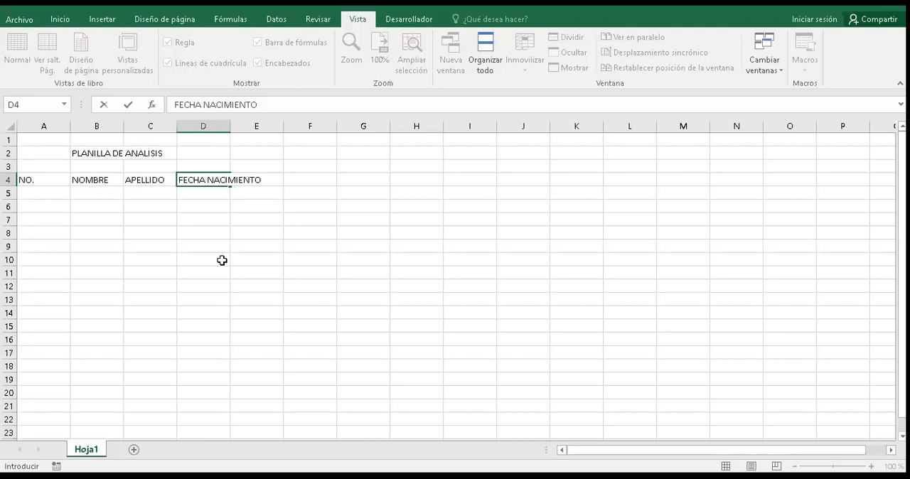
key("Return")
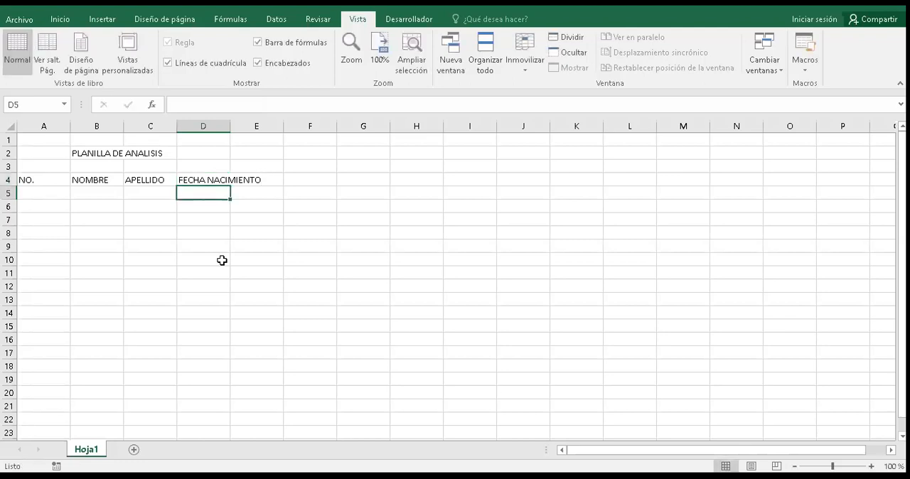
left_click(222, 181)
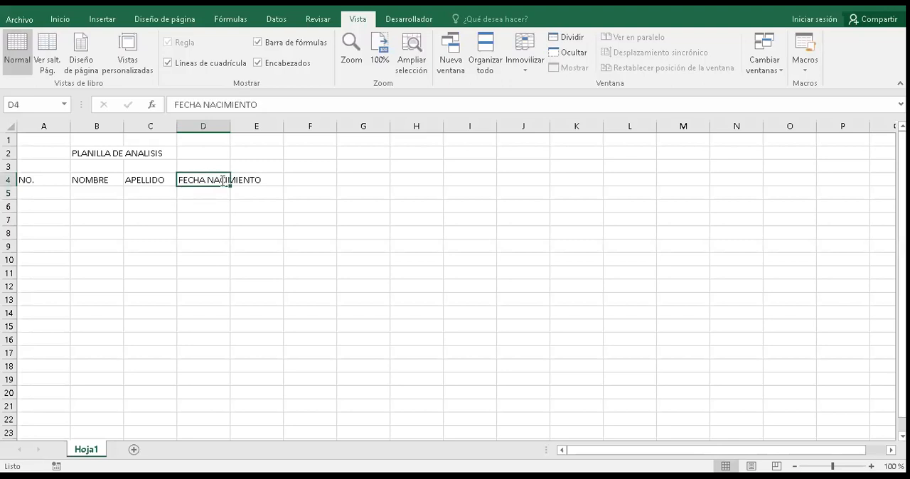
double_click(206, 178)
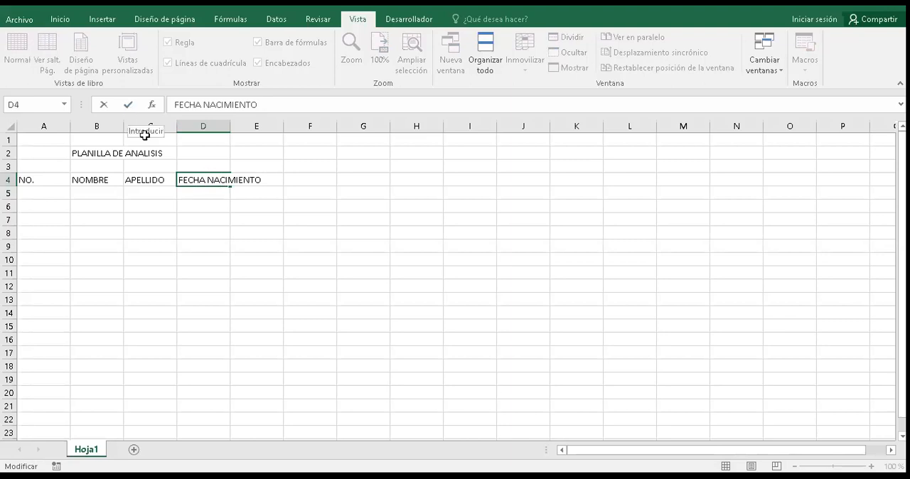
left_click(128, 107)
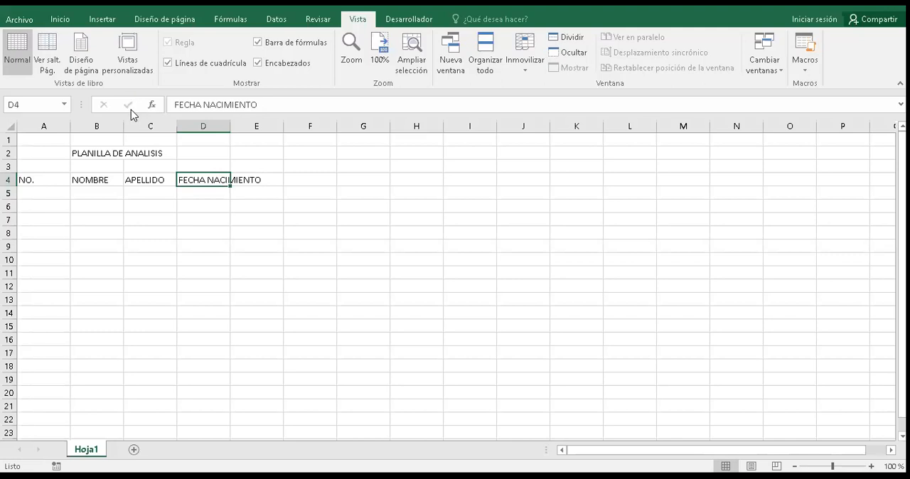
Step: Enter the column heading TIPO DE ANALISIS in cell E4
left_click(276, 182)
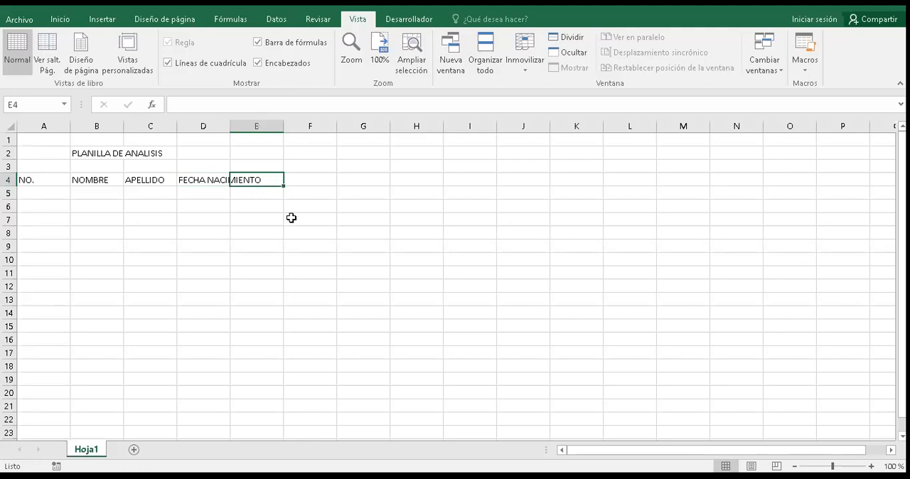
type("TI")
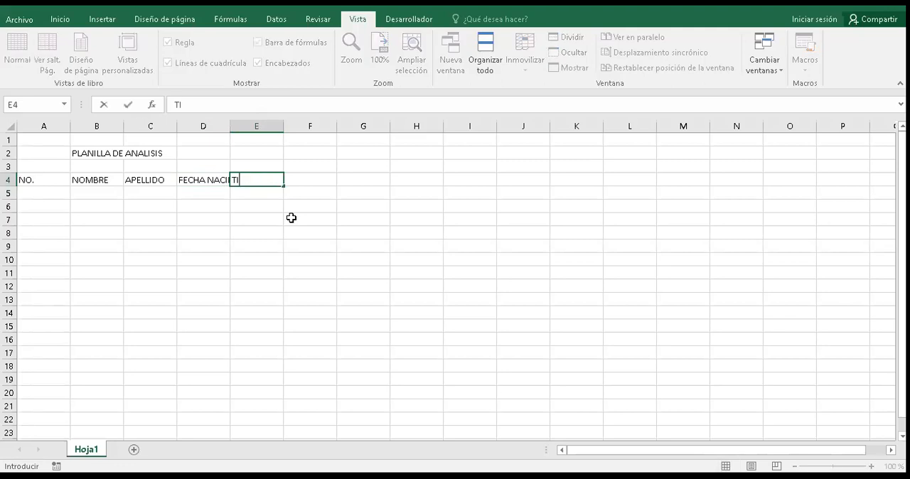
type("PO DE ANALISIS")
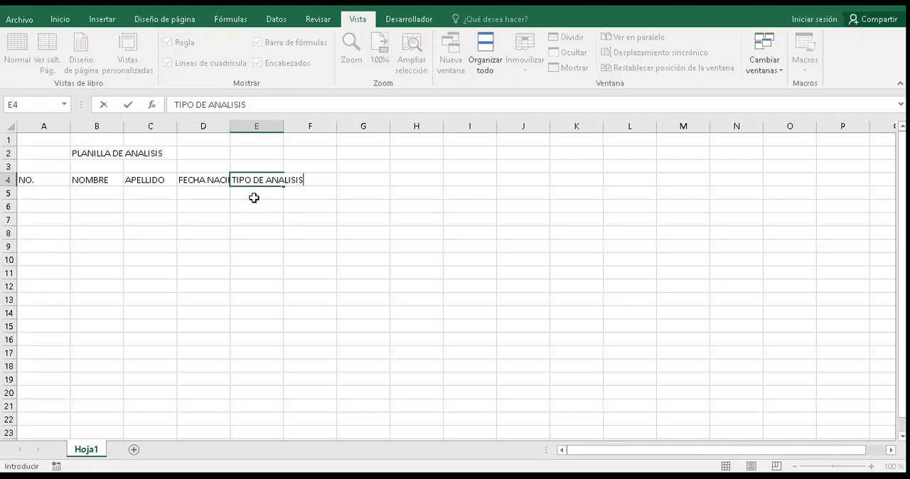
left_click(129, 107)
Step: Enter the column heading PRECIO EN BS. in cell F4
left_click(306, 176)
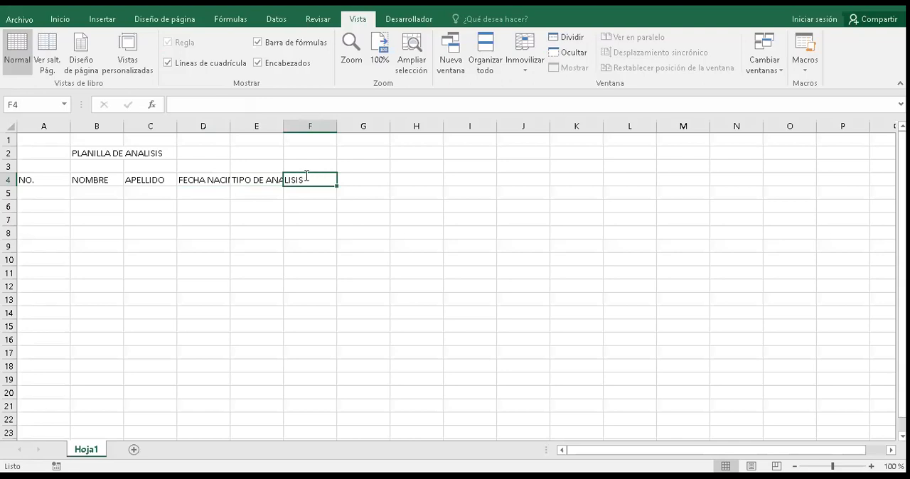
type("PRECIO EN BS.")
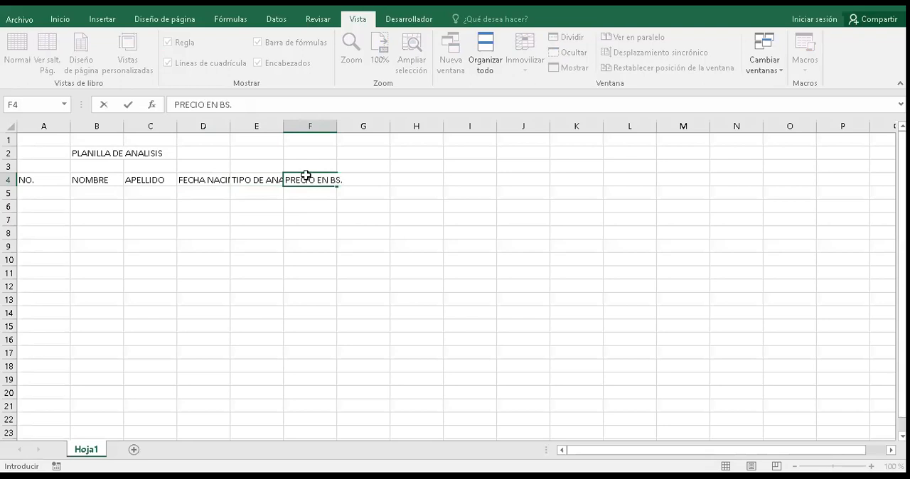
key("Return")
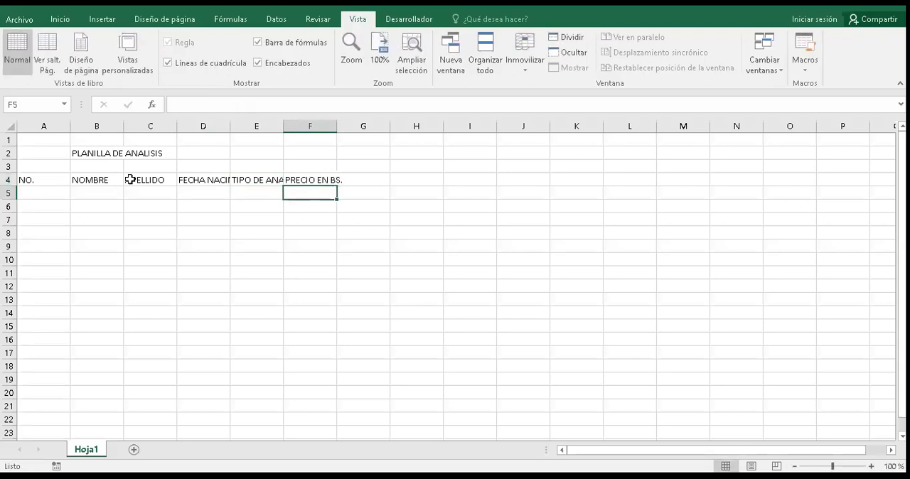
Step: Move the NO. heading from cell A4 to D8 and back to A4
left_click(52, 179)
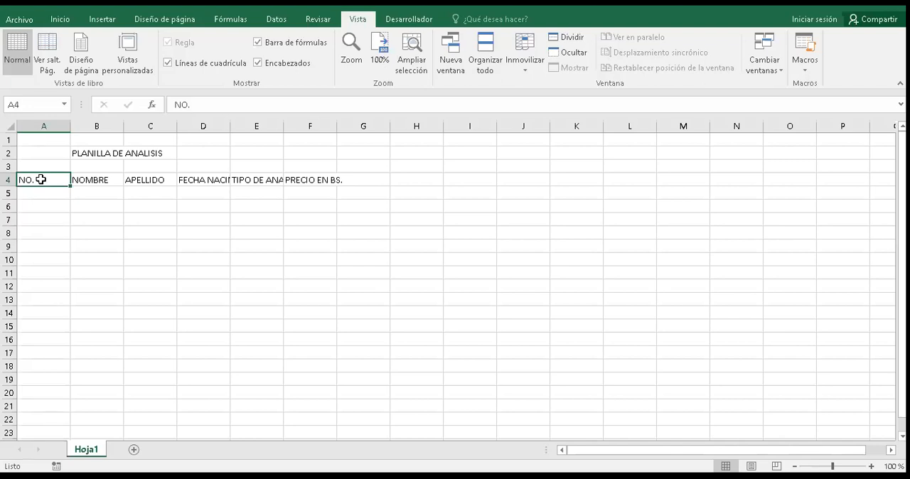
left_click(40, 179)
left_click_drag(57, 173, 202, 240)
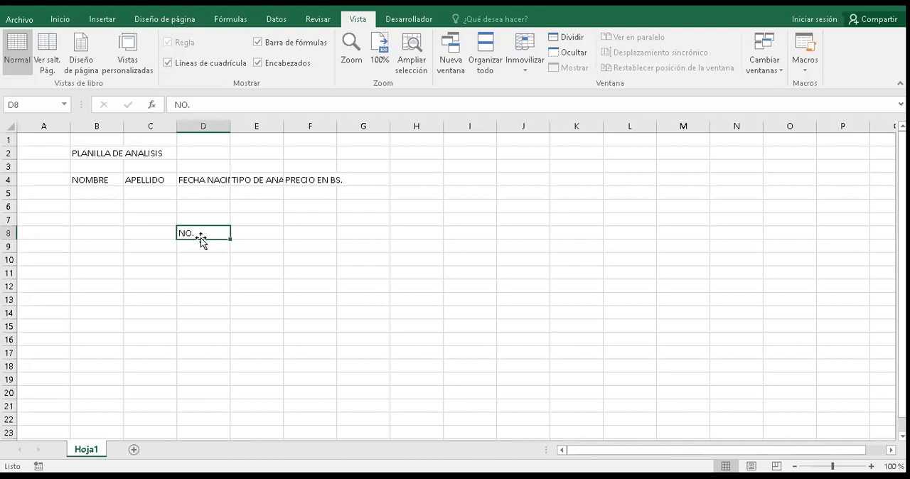
left_click_drag(201, 240, 62, 179)
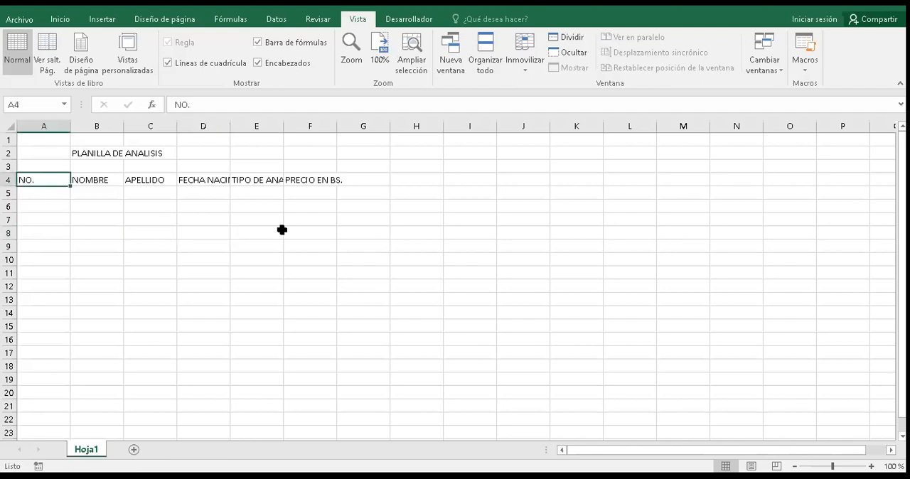
Step: Enter 1 in cell H6 and fill it down to H13 as repeated copies
left_click(397, 205)
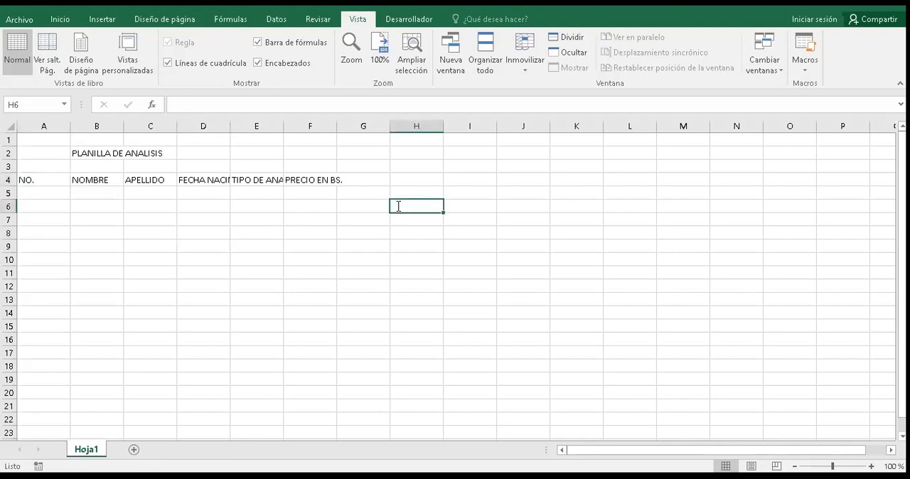
type("1")
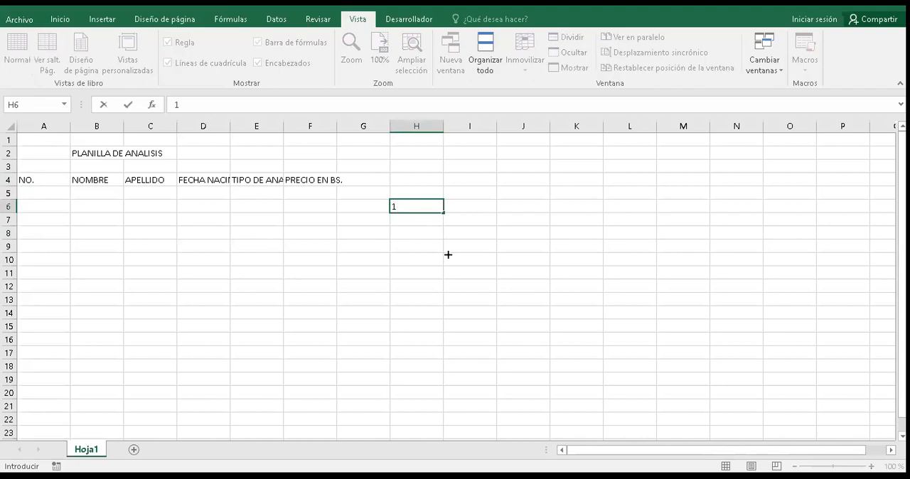
left_click_drag(448, 304, 446, 302)
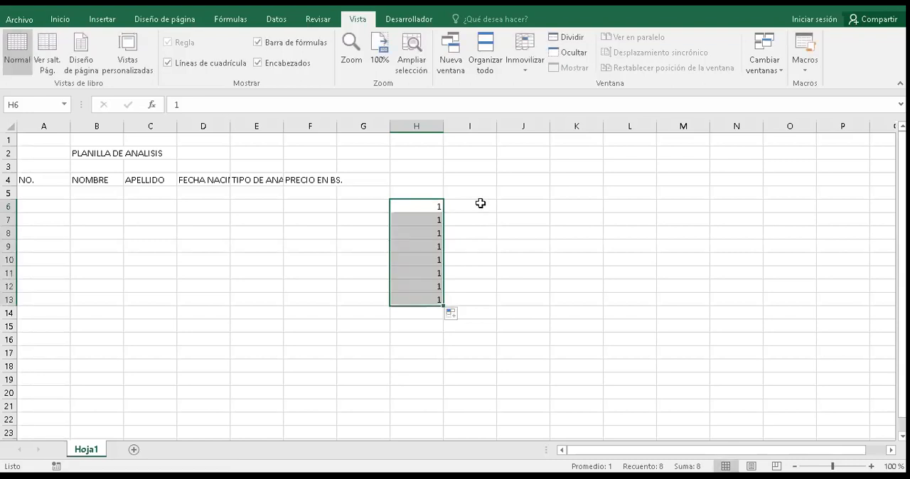
Step: Enter 1 in cell I6 and fill down to I13 as a consecutive series from 1 to 8
left_click(480, 203)
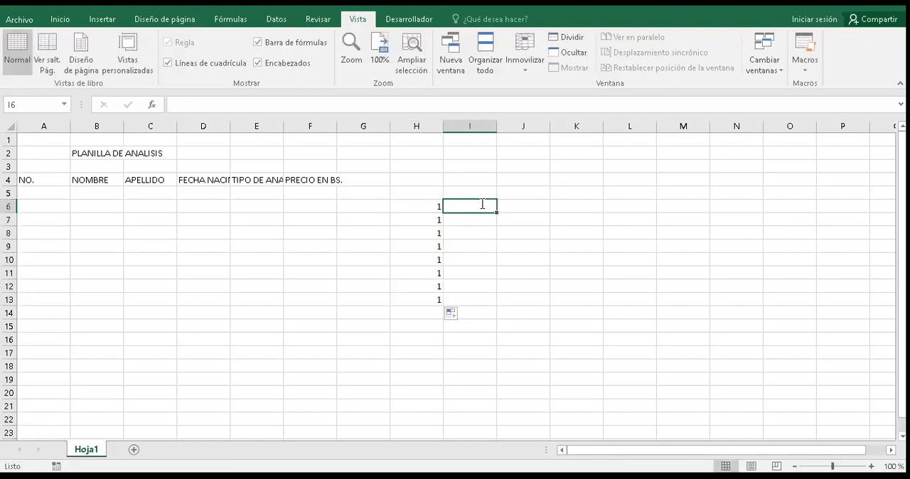
type("1")
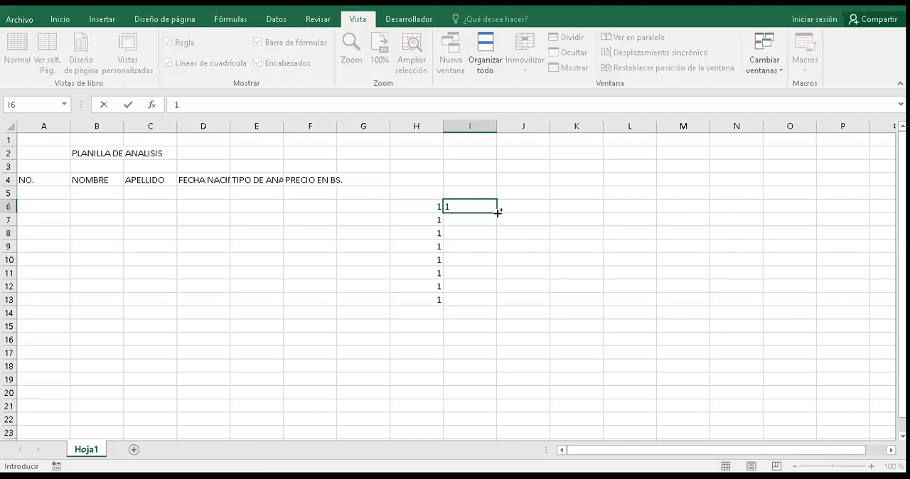
left_click_drag(498, 281, 496, 307)
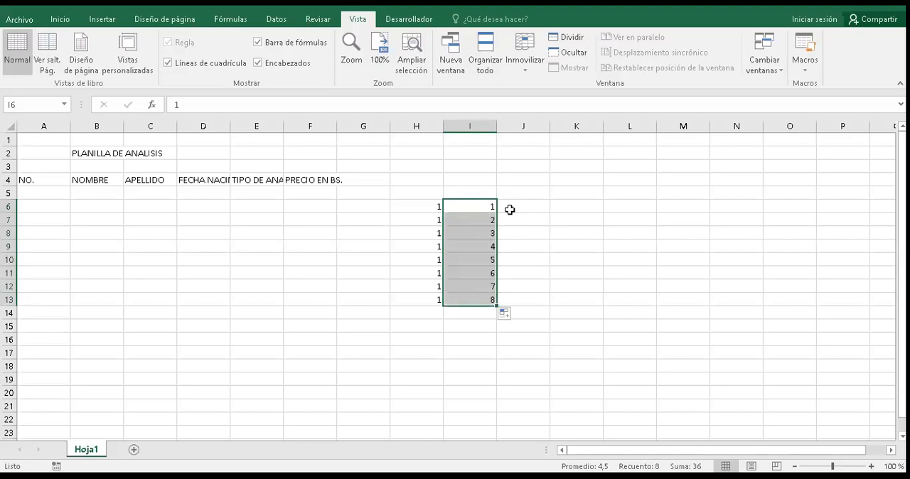
Step: Enter 30 in cell J6 and fill down to J13 as a consecutive series from 30 to 37
left_click(510, 210)
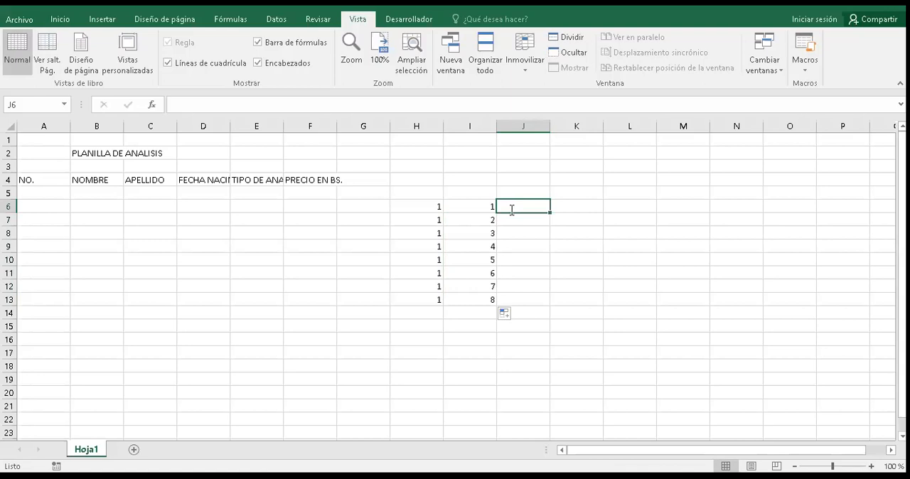
type("30")
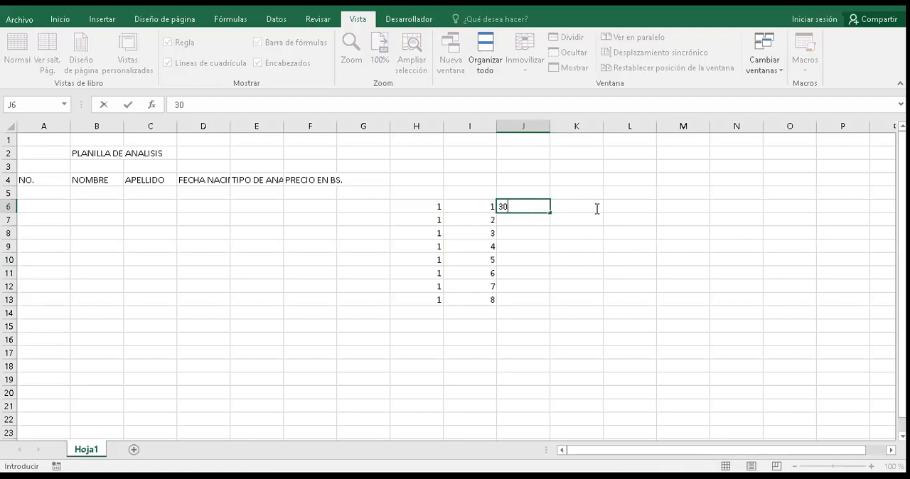
left_click_drag(602, 215, 614, 297)
mouse_move(602, 215)
left_mouse_down()
mouse_move(823, 228)
mouse_move(599, 213)
left_mouse_up()
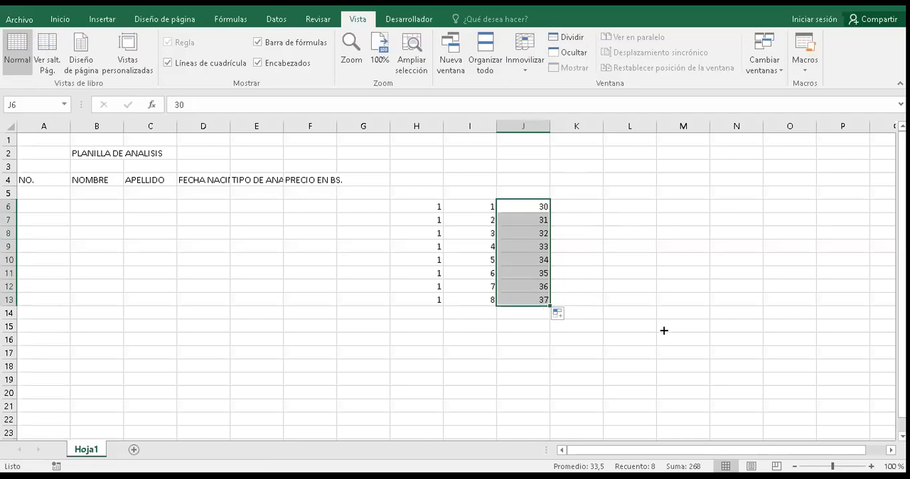
Step: Enter the letter A in cell K6 and fill it down to K12
key("Right")
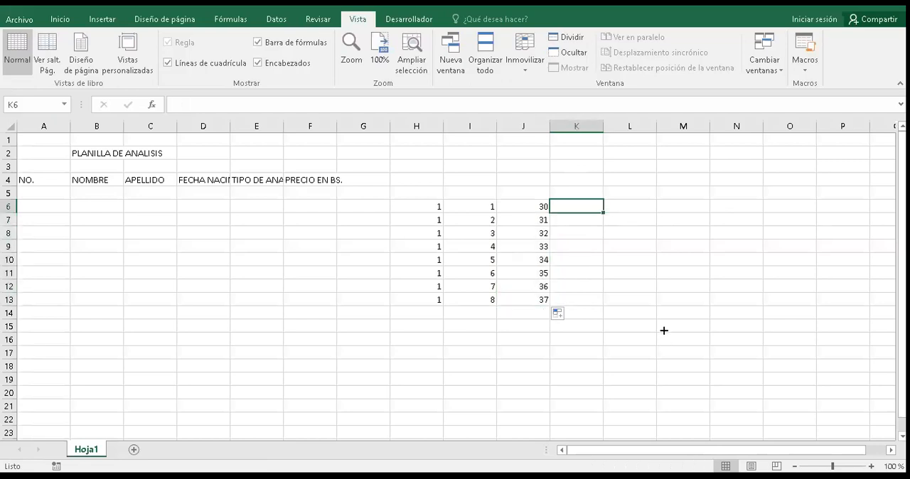
type("A")
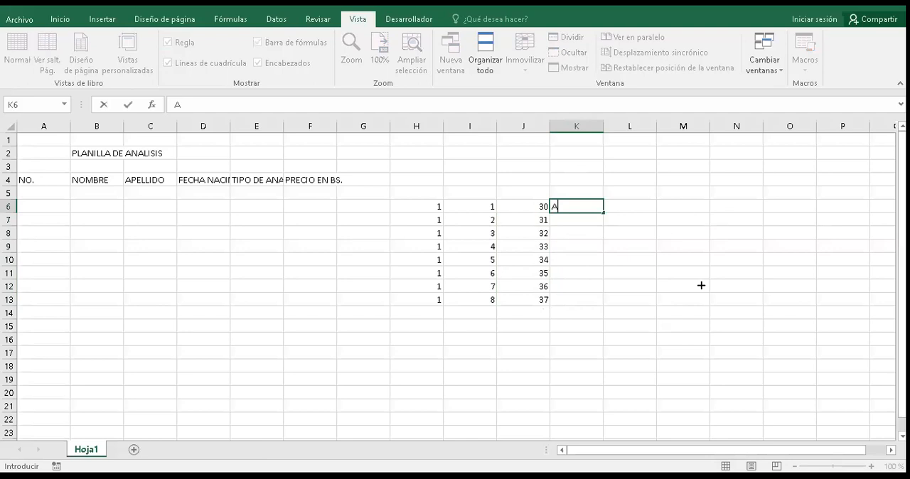
left_click_drag(604, 213, 603, 293)
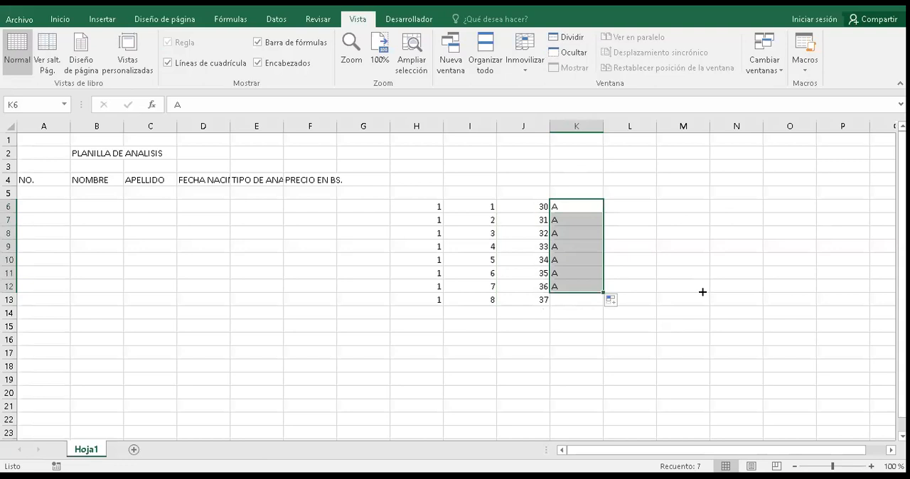
Step: Fill the letter A from cell K6 across to O6 and up to K4
key("ctrl+z")
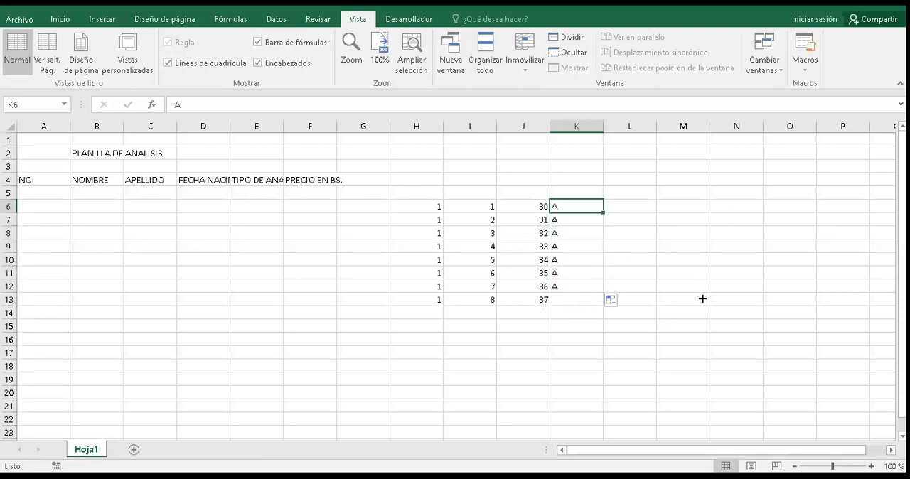
left_click_drag(604, 212, 803, 212)
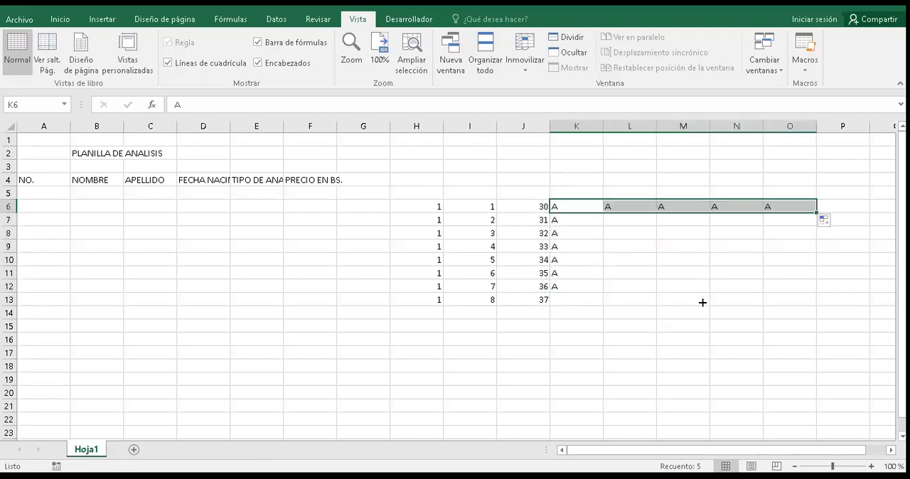
key("shift+BackSpace")
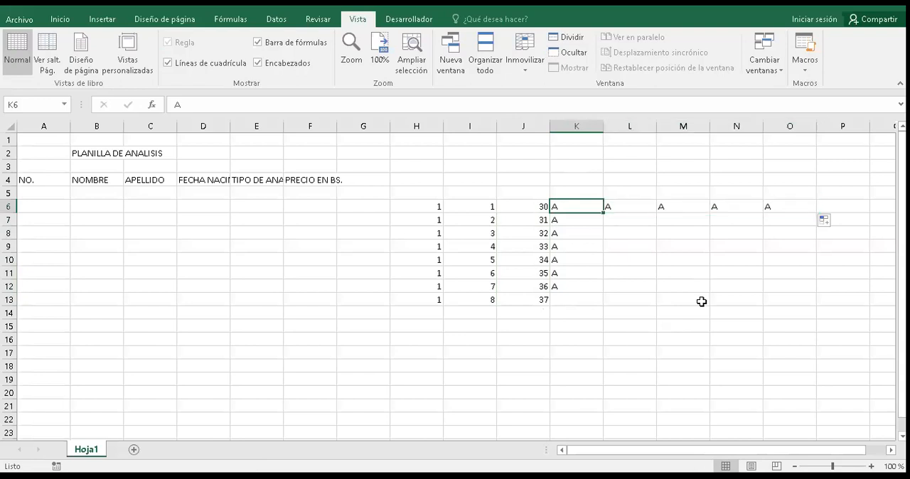
left_click_drag(604, 213, 604, 167)
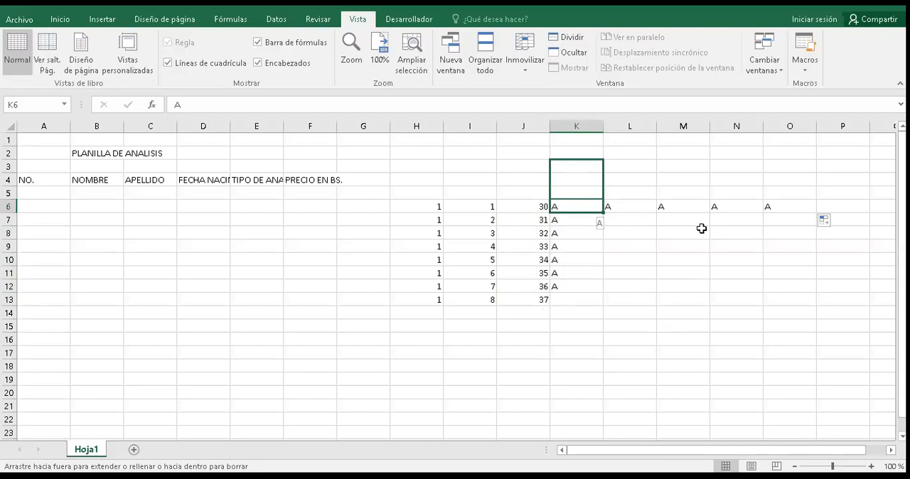
left_click_drag(604, 166, 604, 180)
Step: Enter LUNES in cell L7 and fill the weekday series down to DOMINGO in L13
left_click(629, 220)
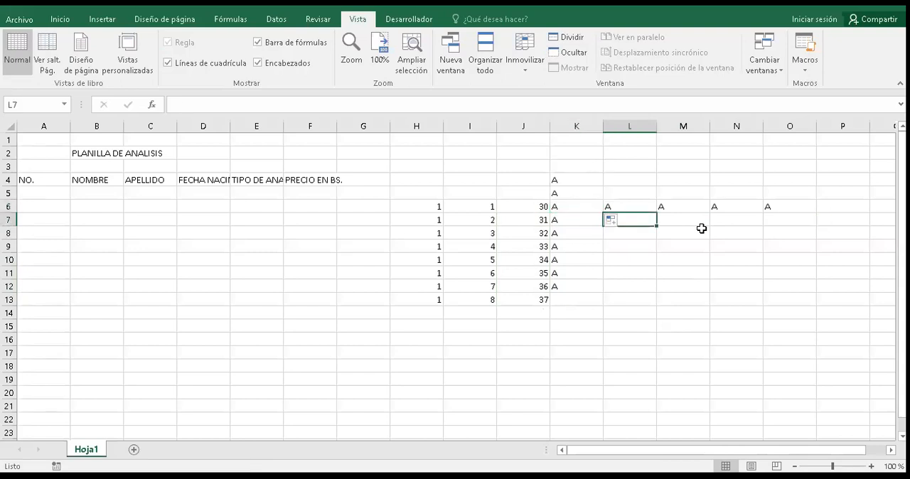
type("LUNES")
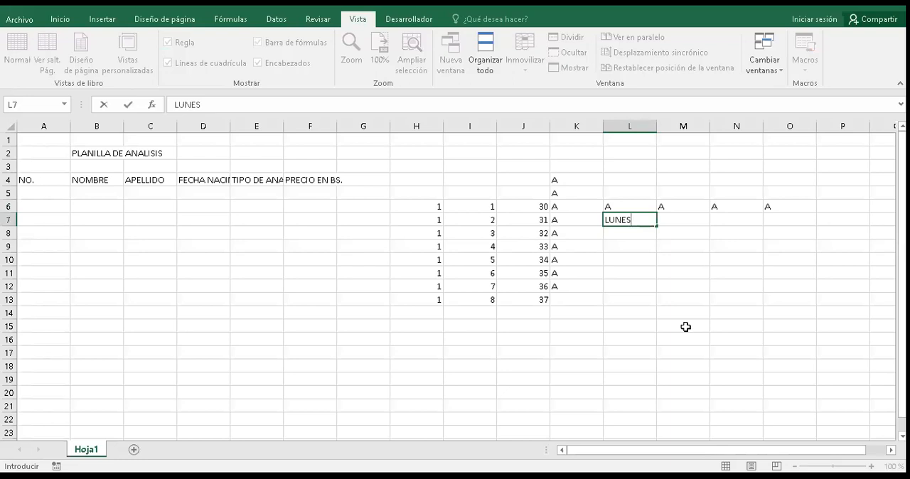
left_click_drag(656, 227, 686, 328)
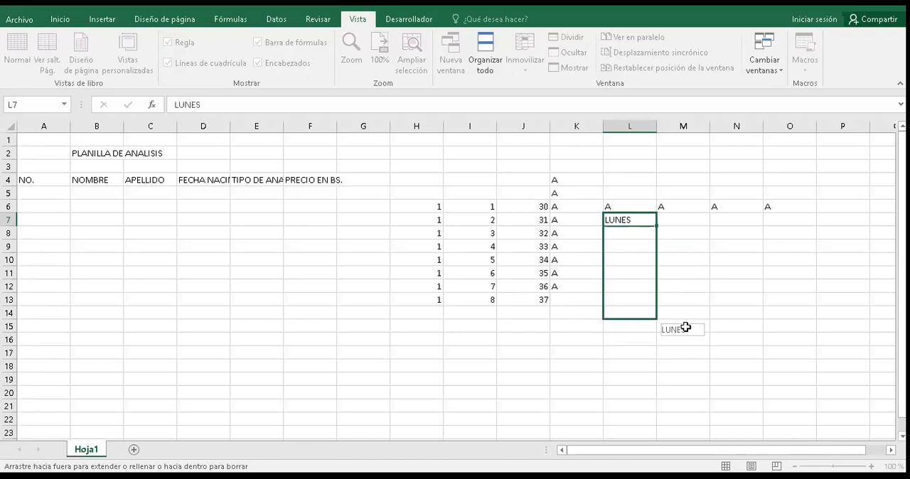
left_click_drag(686, 328, 686, 327)
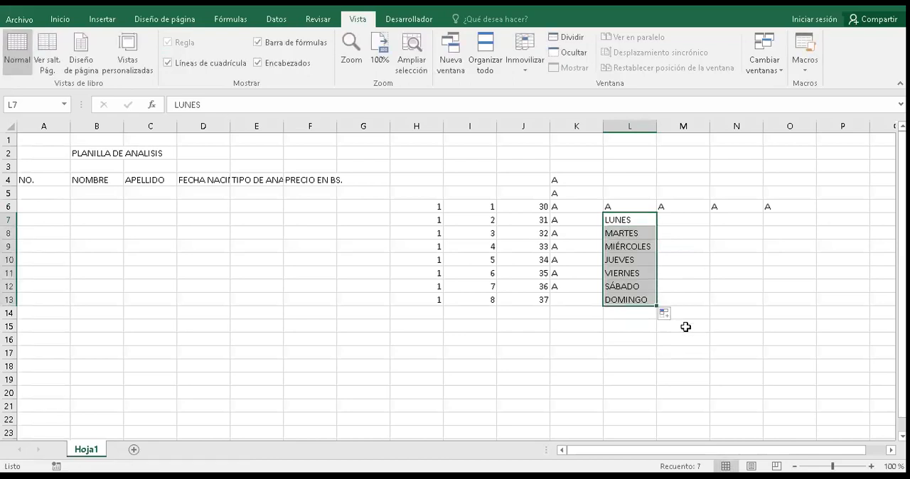
Step: Enter JUEVES in cell M7 and fill the weekday series down to MIÉRCOLES in M13
left_click(683, 220)
type("JUEVES")
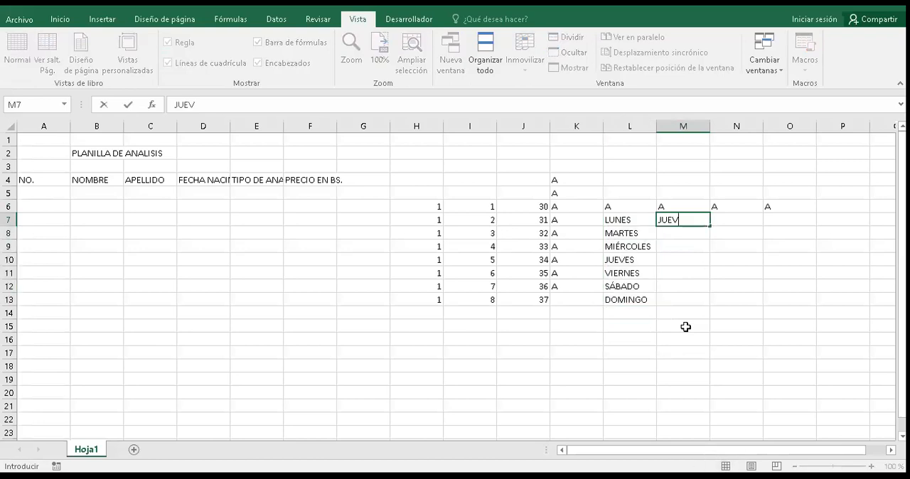
key("Return")
left_click(683, 220)
left_click_drag(710, 226, 696, 275)
left_click_drag(685, 327, 724, 257)
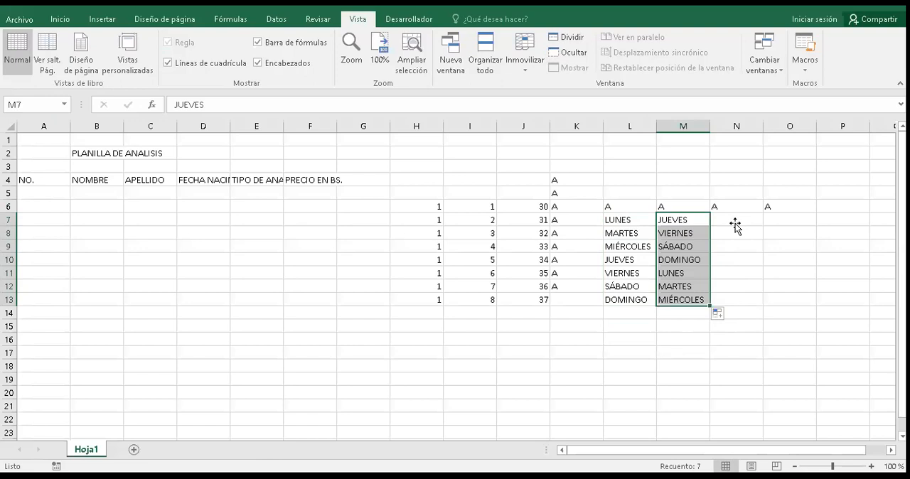
Step: Enter ENERO in cell N7 and fill the month series down to DICIEMBRE in N18
left_click(737, 224)
type("ENERO")
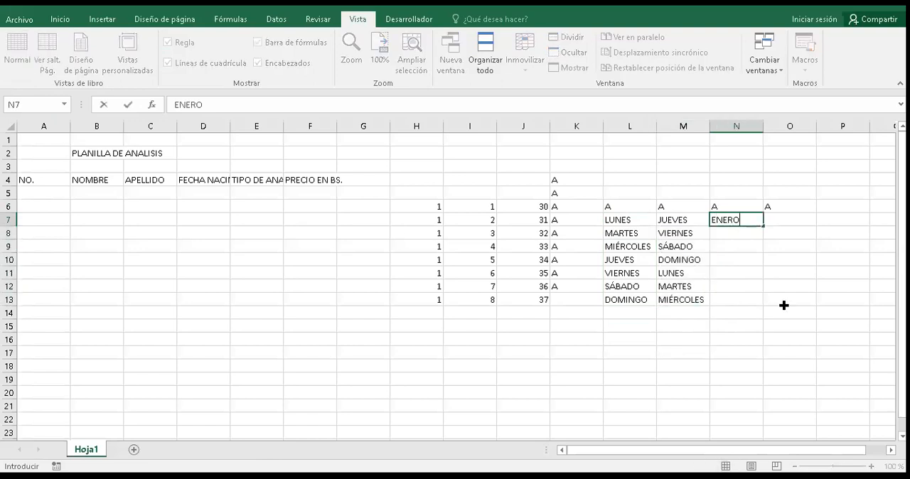
left_click_drag(764, 227, 774, 367)
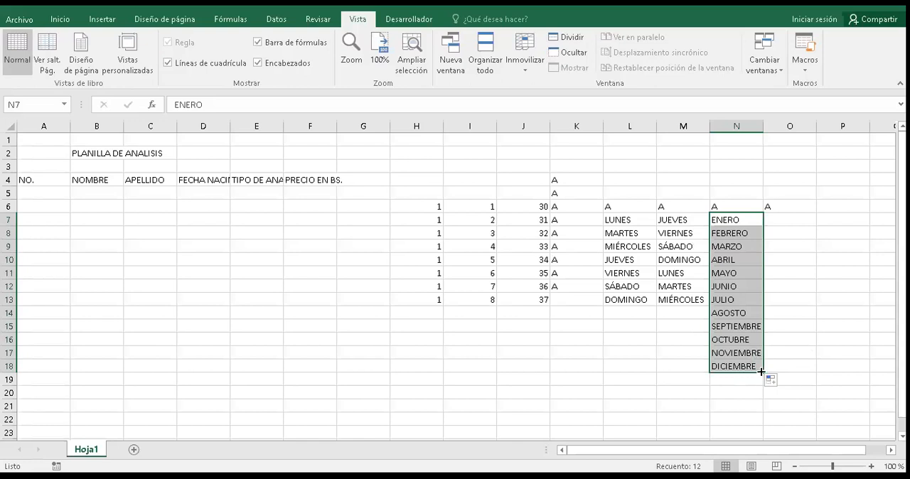
Step: Enter the date 14/6/2020 in cell G6 and fill it down by days to 22/6/2020 in G14
left_click(361, 203)
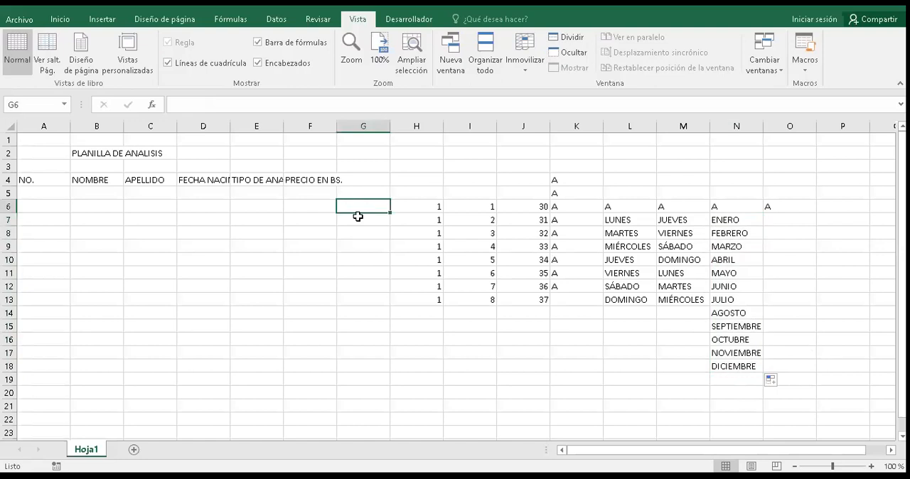
type("14/6/2020")
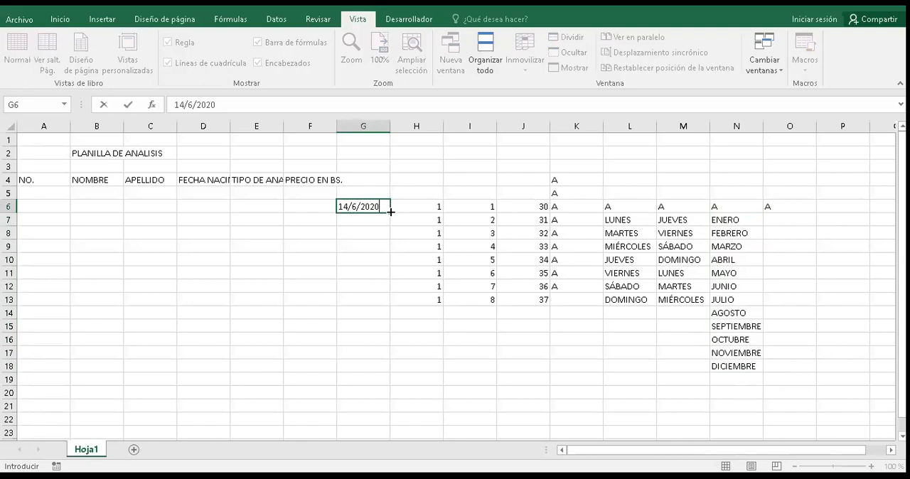
left_click_drag(390, 213, 397, 315)
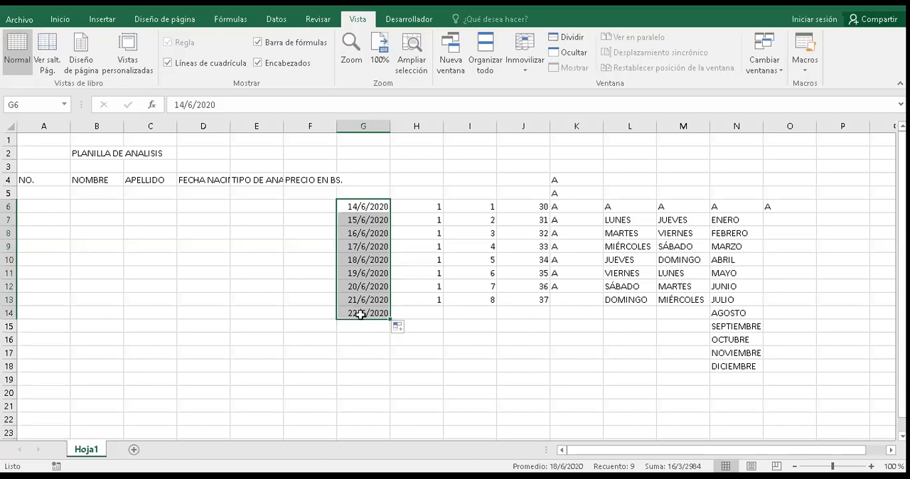
Step: Change the autofill option of the dates in G6:G14 successively to months, years and weekdays
left_click(408, 328)
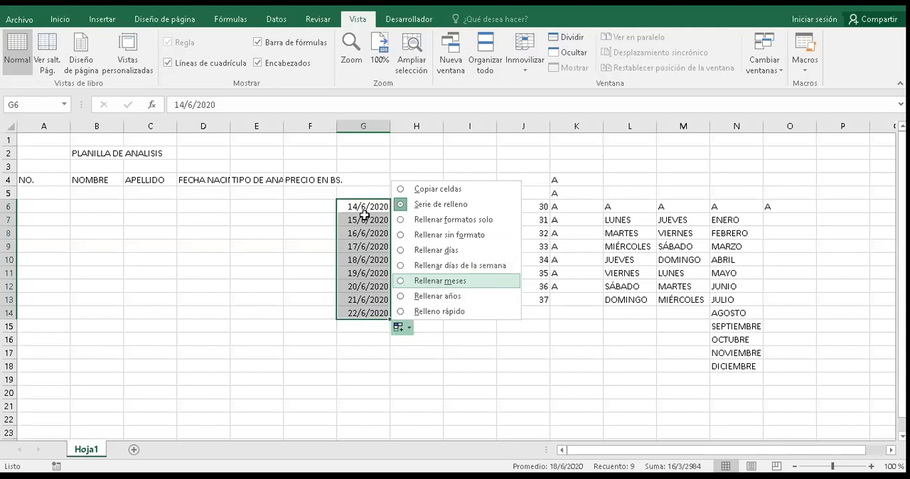
key("m")
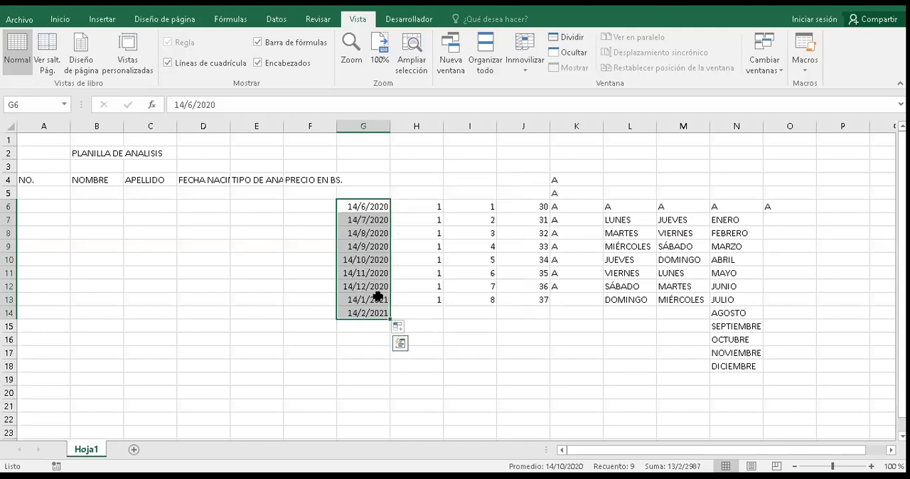
left_click(403, 328)
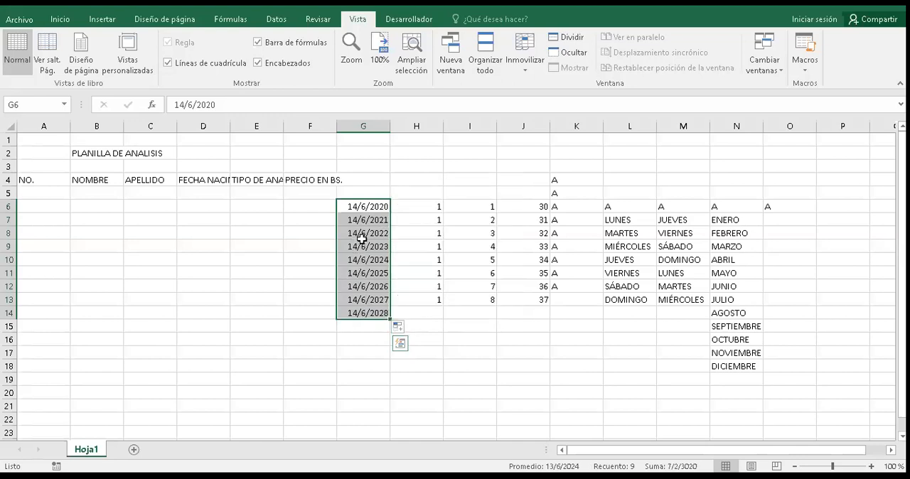
left_click(410, 329)
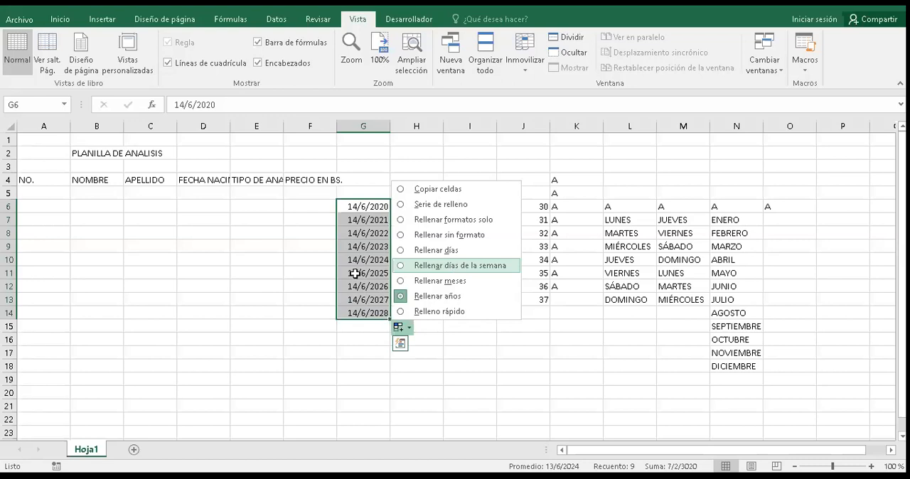
key("Return")
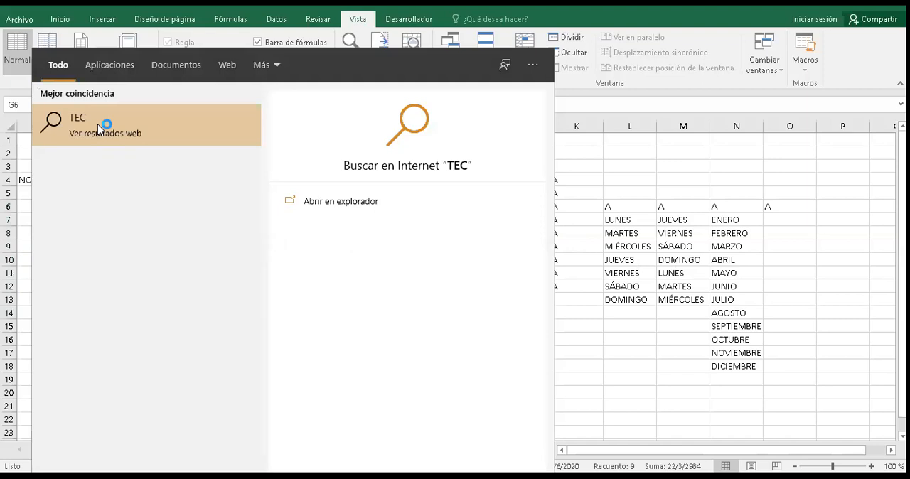
Step: Search Windows for TECL, open the Teclado en pantalla application, and return to the worksheet
type("L")
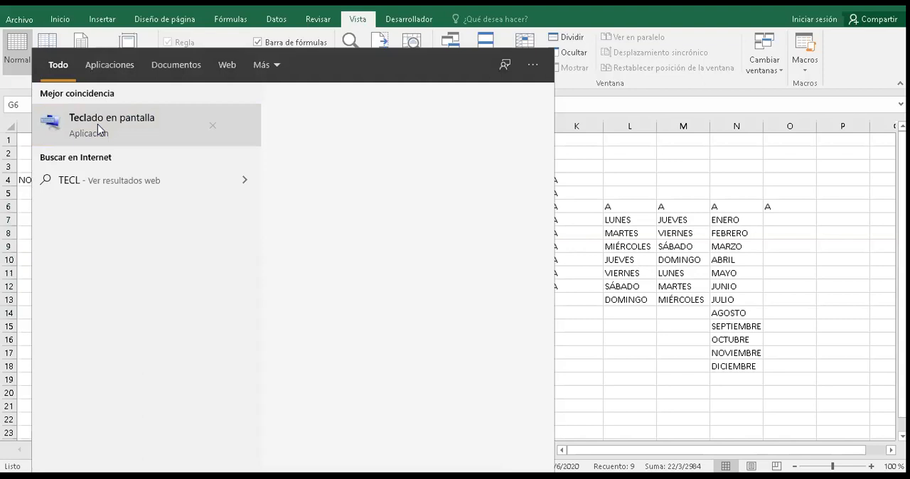
left_click(98, 129)
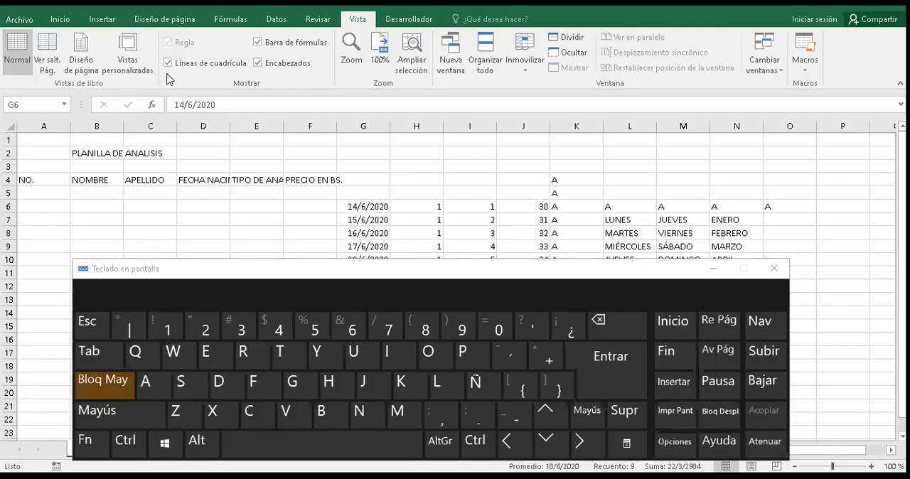
left_click(341, 162)
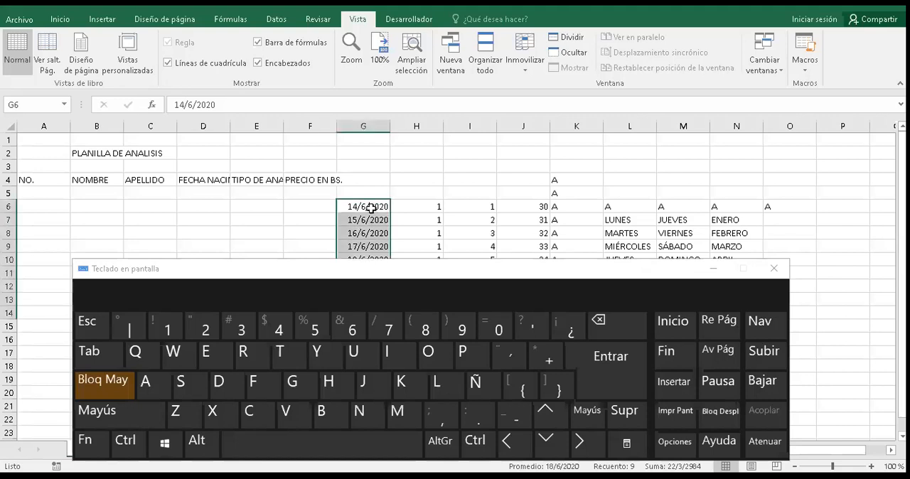
Step: Select the range G6:O22, try to erase it with the on-screen keyboard's backspace, and cancel the cell entry
left_click_drag(372, 208, 583, 301)
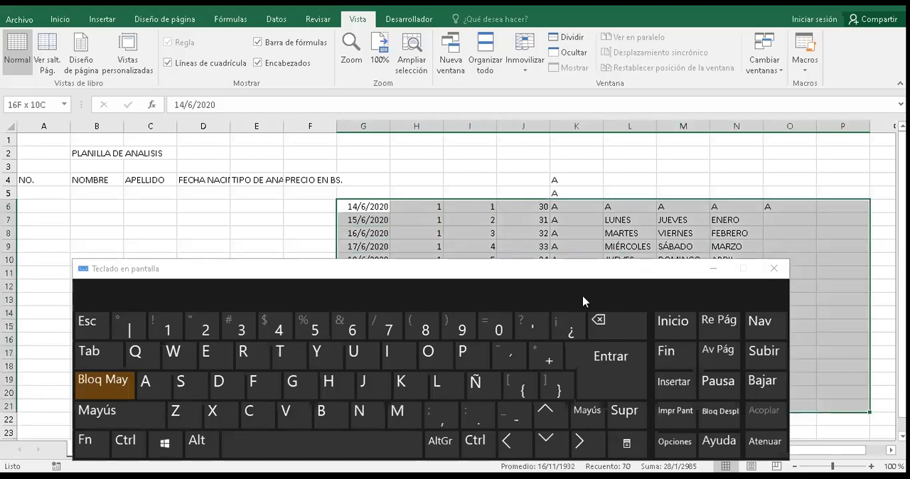
key("shift+Down")
key("shift+Left")
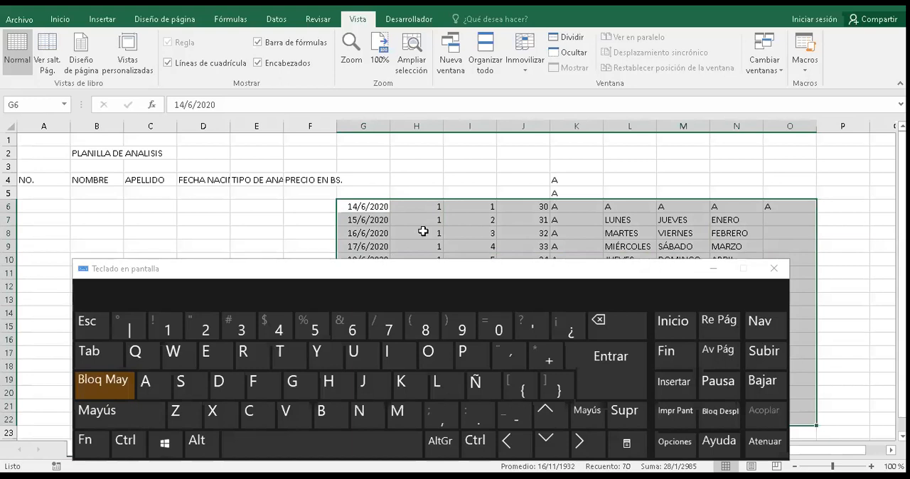
left_click(624, 321)
left_click(608, 363)
left_click(607, 314)
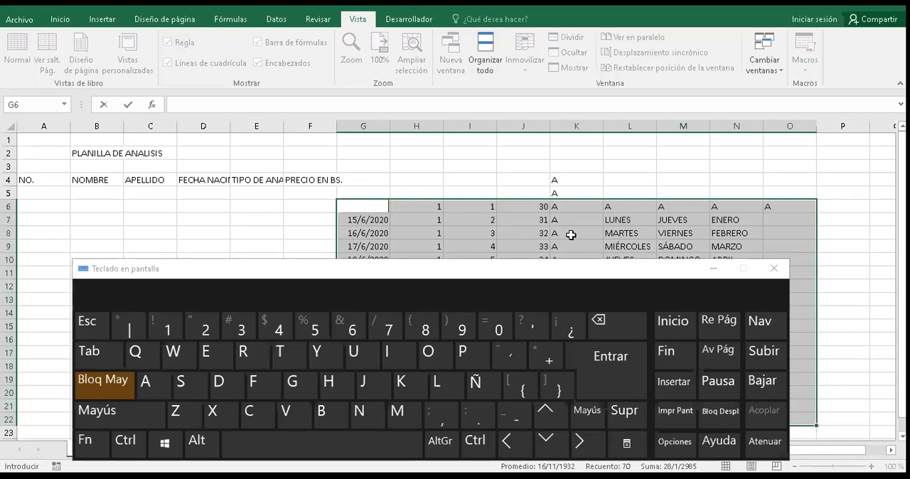
left_click(105, 105)
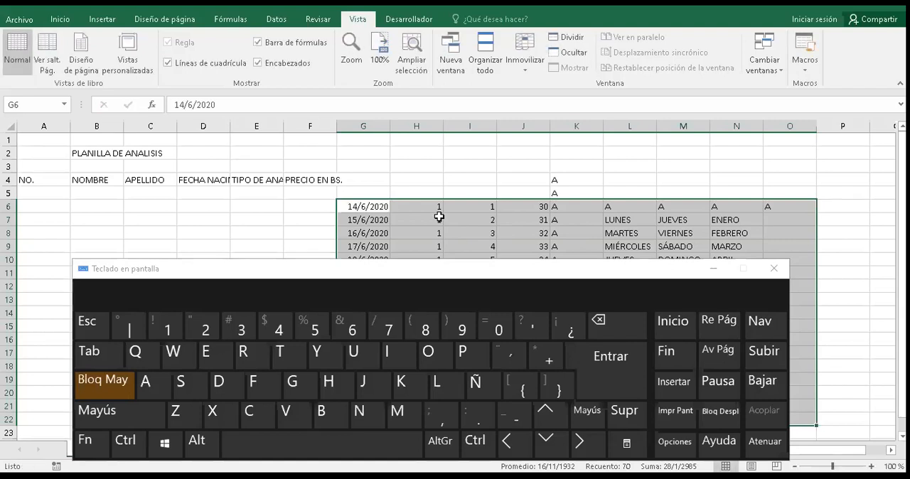
Step: Delete the sample data in G6:O22 and the letters in K4:K5, minimizing the on-screen keyboard
left_click(624, 412)
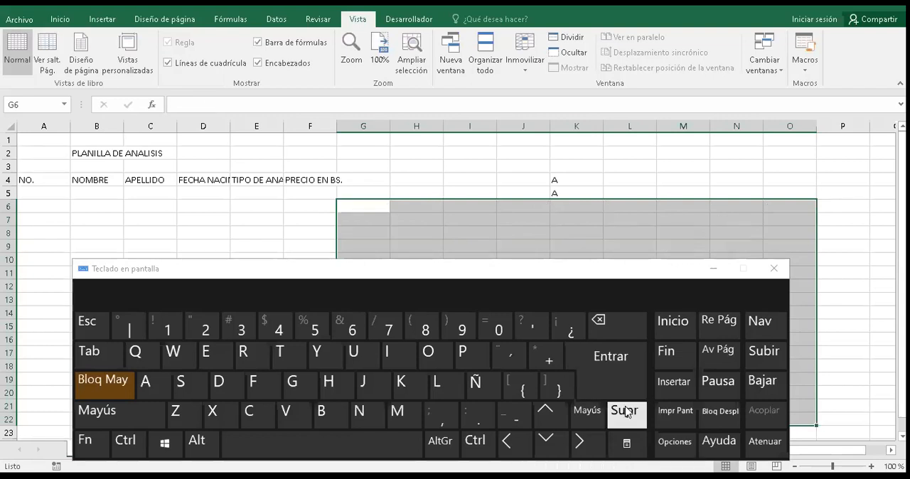
left_click(713, 270)
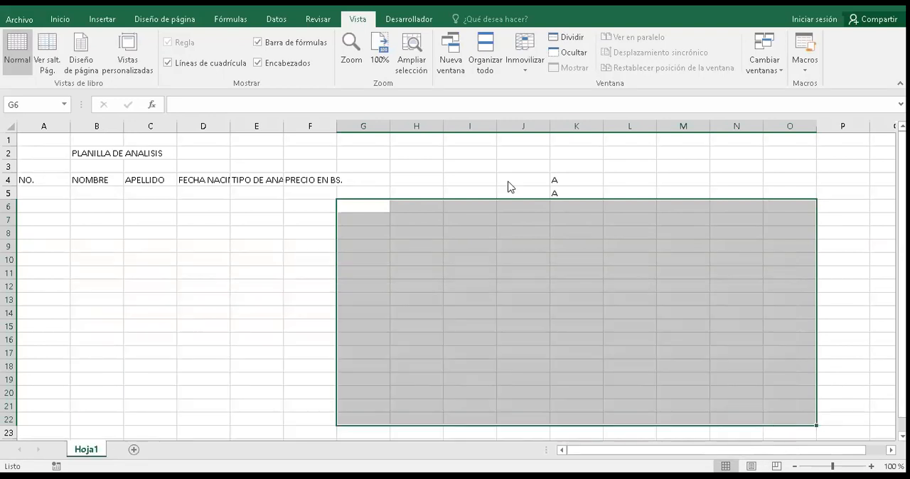
left_click(561, 176)
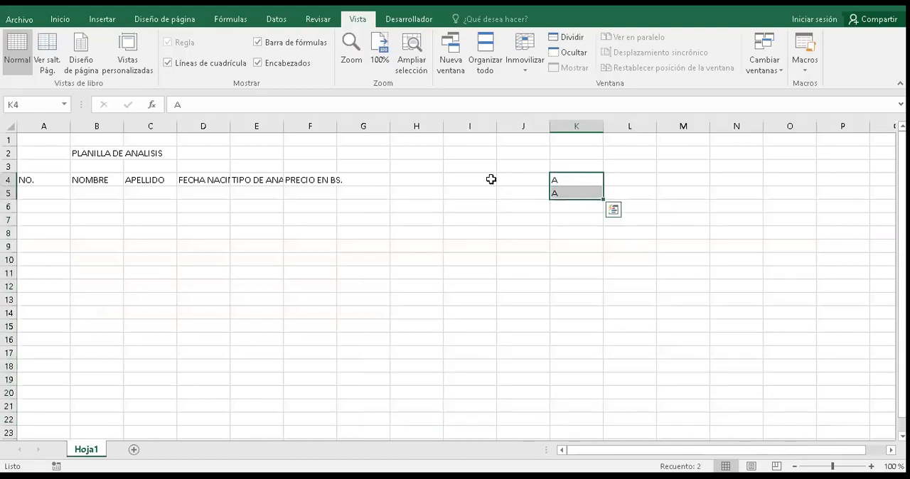
key("Delete")
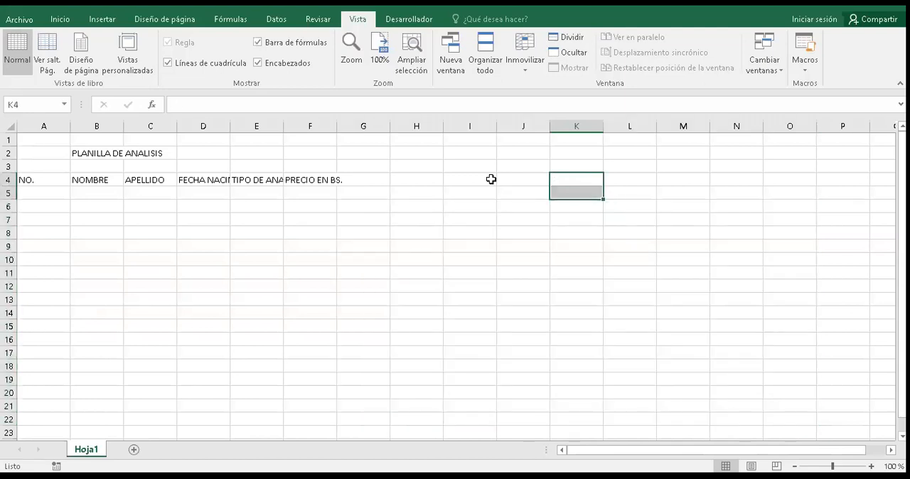
Step: Narrow column A so that it just fits the NO. heading
left_click(59, 201)
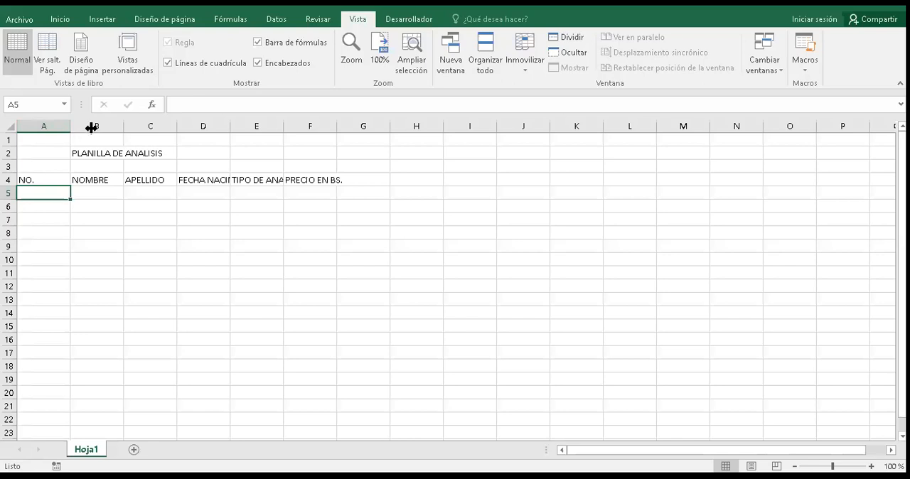
left_click_drag(91, 127, 91, 127)
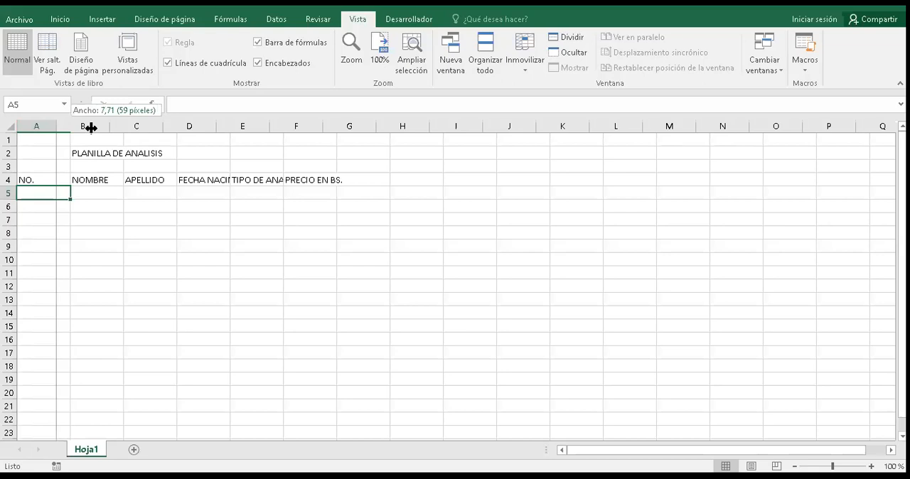
left_click_drag(91, 127, 92, 125)
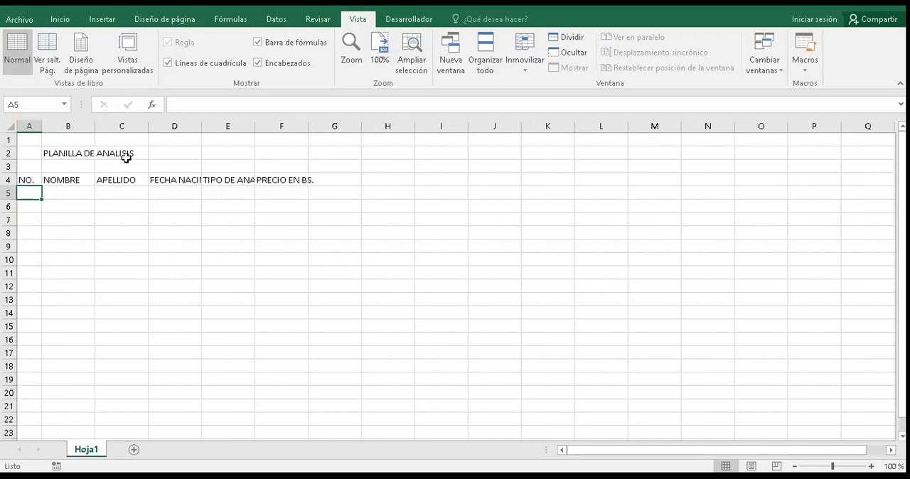
Step: Undo the last width change of column A and autofit the column to its NO. heading
key("ctrl+z")
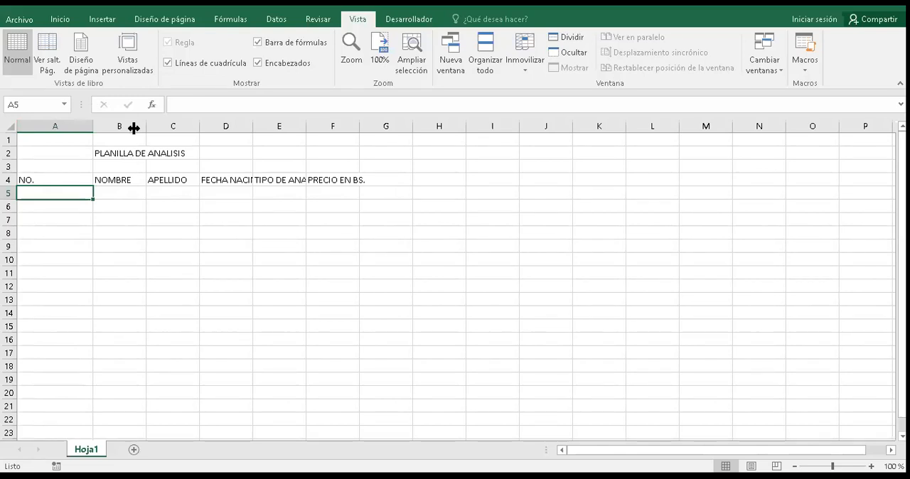
double_click(134, 128)
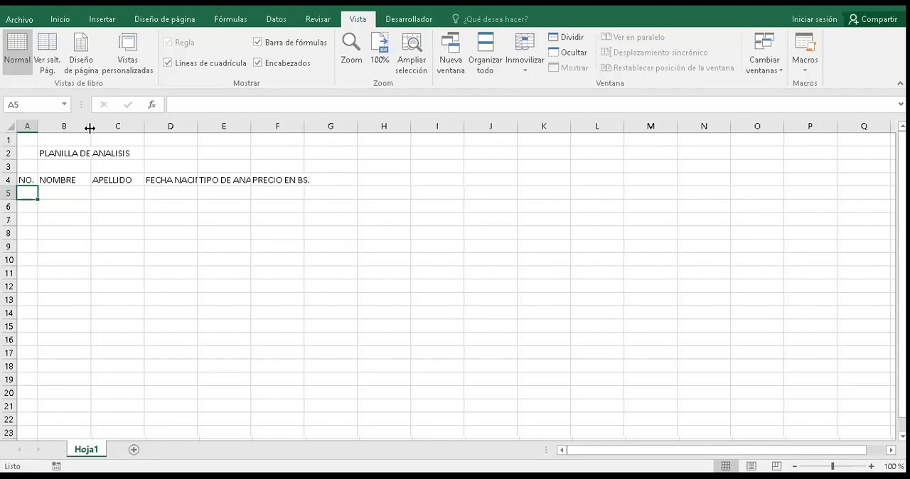
Step: Autofit column B to the PLANILLA DE ANALISIS title, and narrow it again to little more than the NOMBRE heading
key("Up")
key("Right")
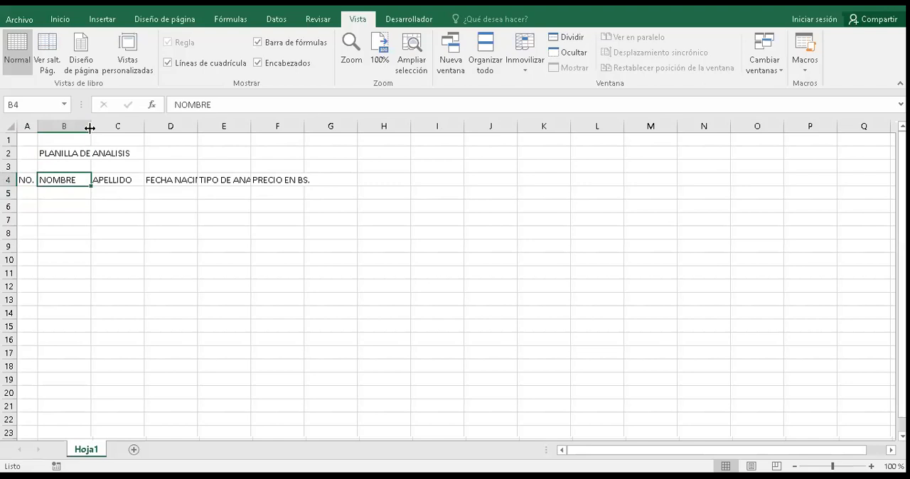
double_click(91, 127)
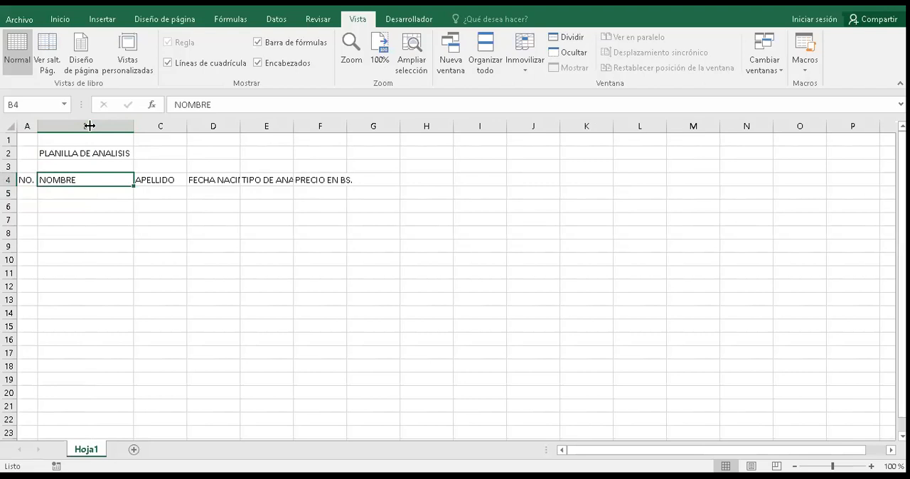
left_click_drag(90, 125, 90, 125)
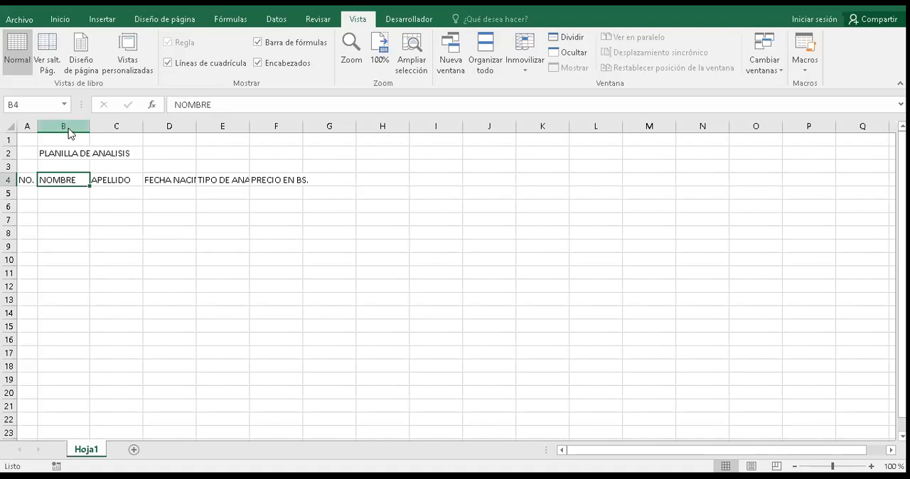
right_click(64, 126)
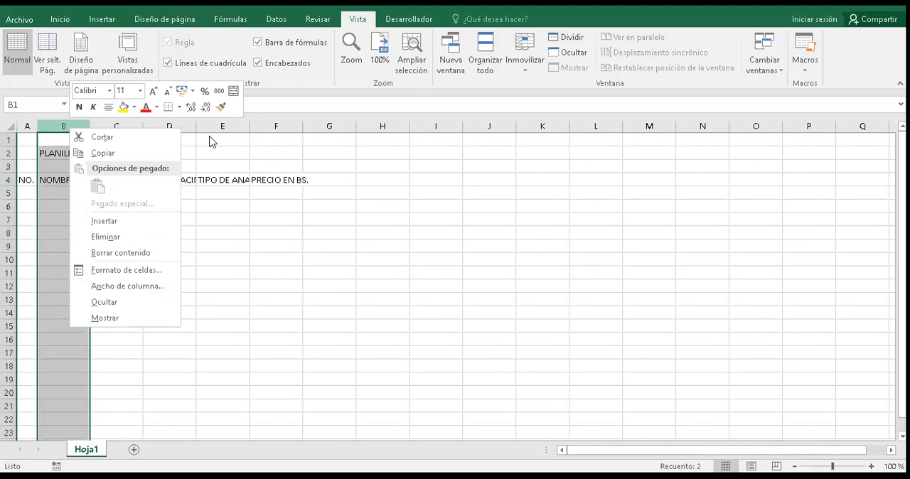
left_click(68, 142)
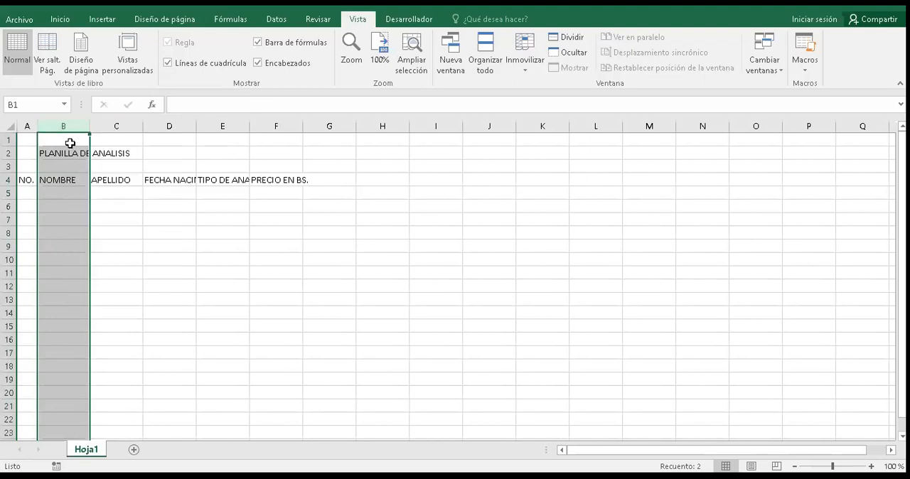
left_click(68, 144)
right_click(68, 143)
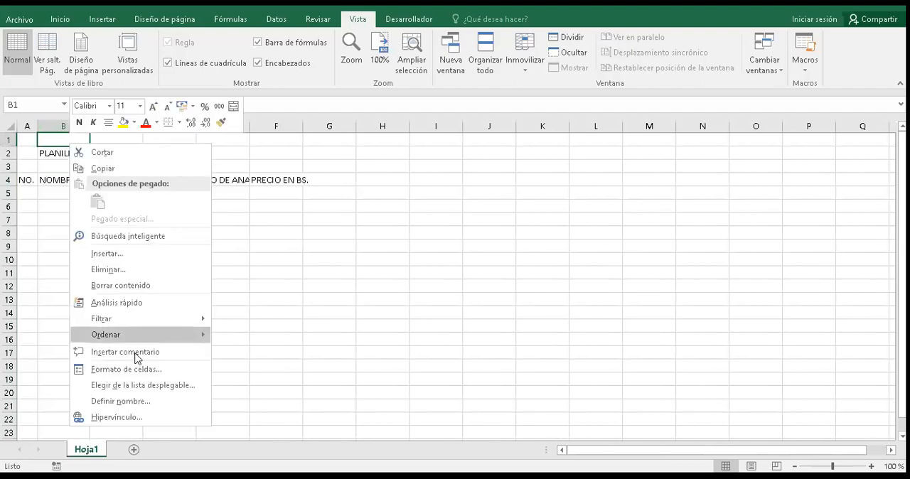
mouse_move(135, 340)
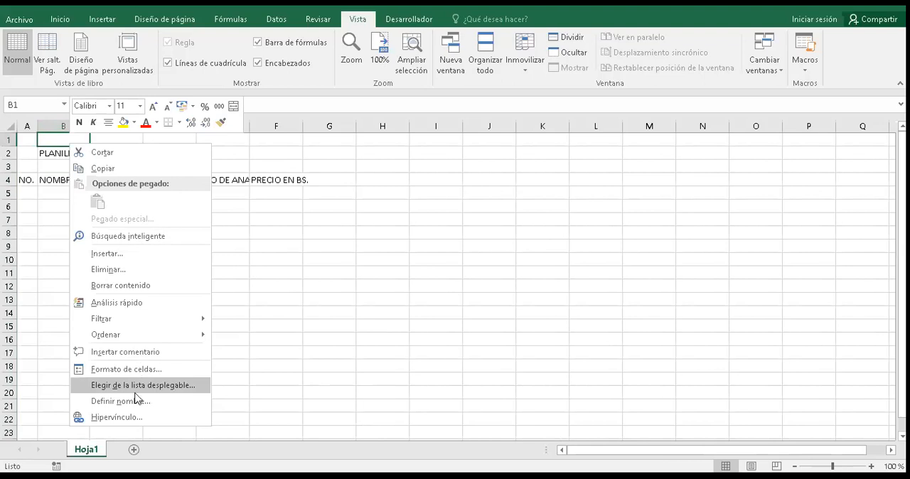
left_click(61, 126)
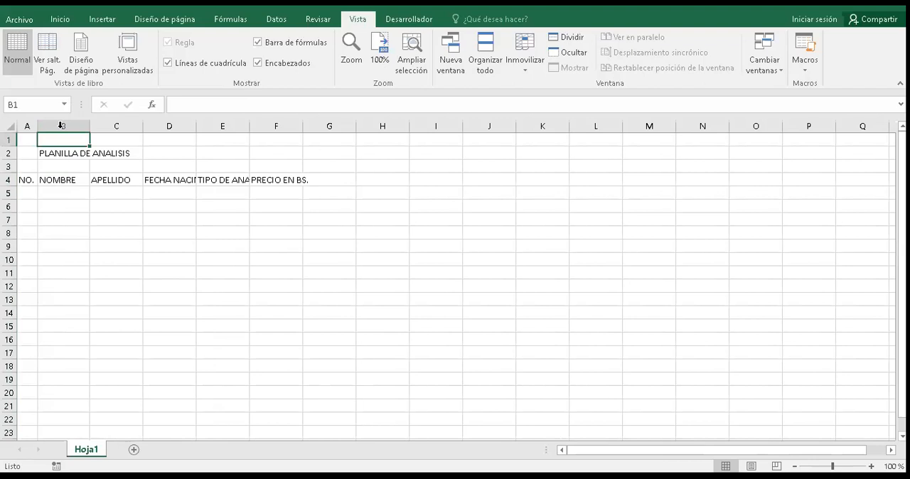
Step: Select the whole column B and set its column width to 15
left_click(60, 126)
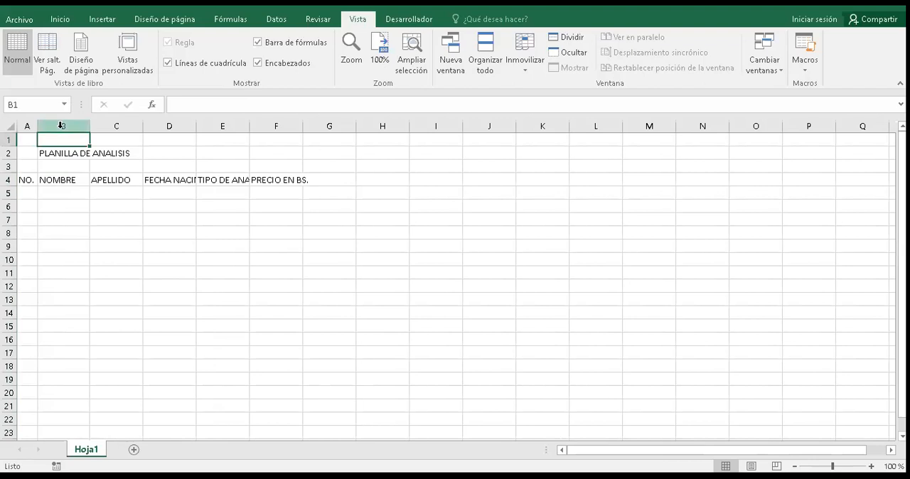
left_click(61, 126)
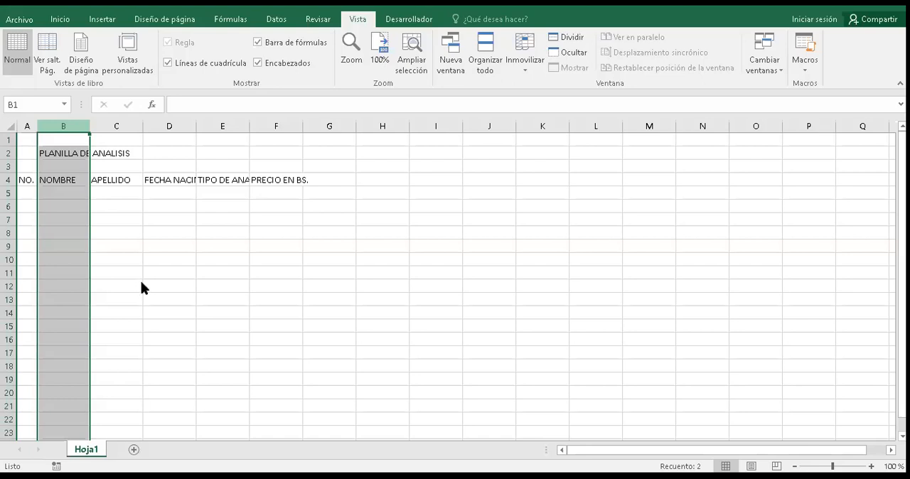
key("shift+F10")
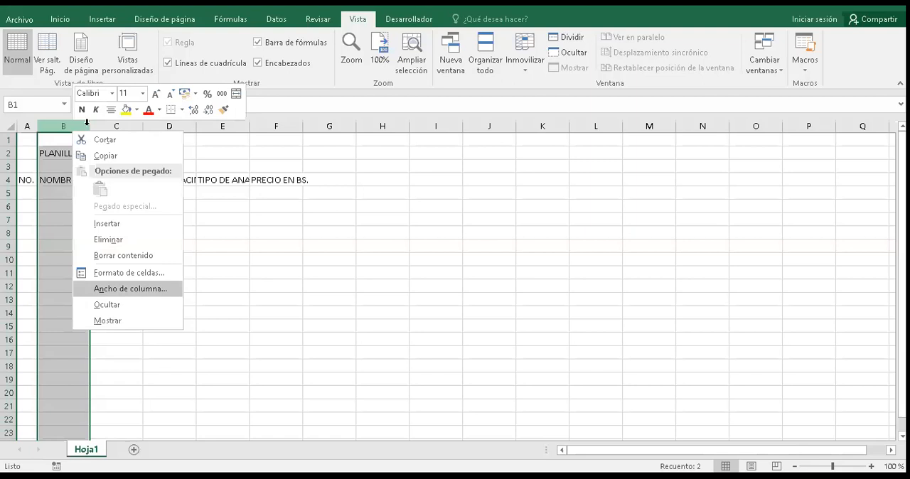
key("Escape")
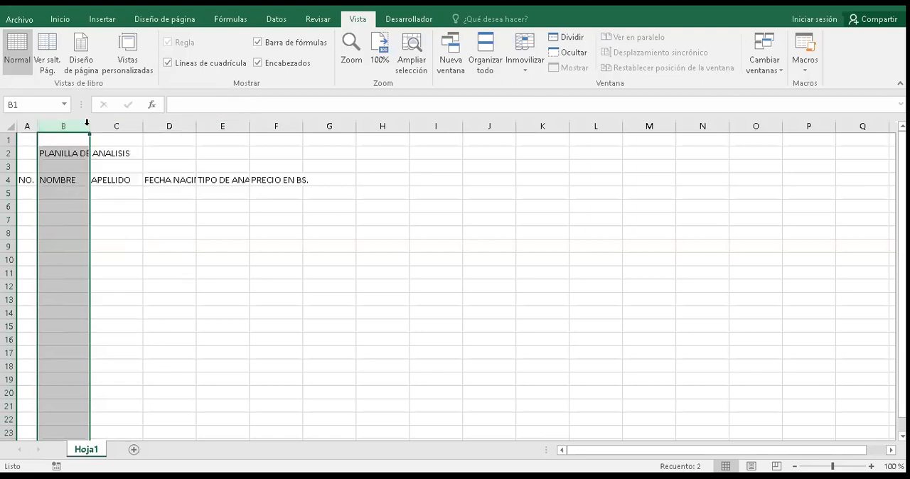
type("1")
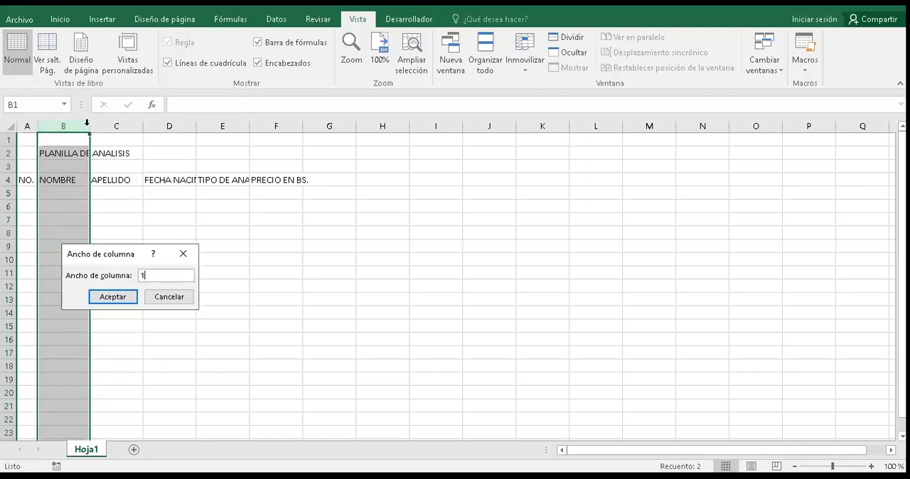
type("5")
key("Return")
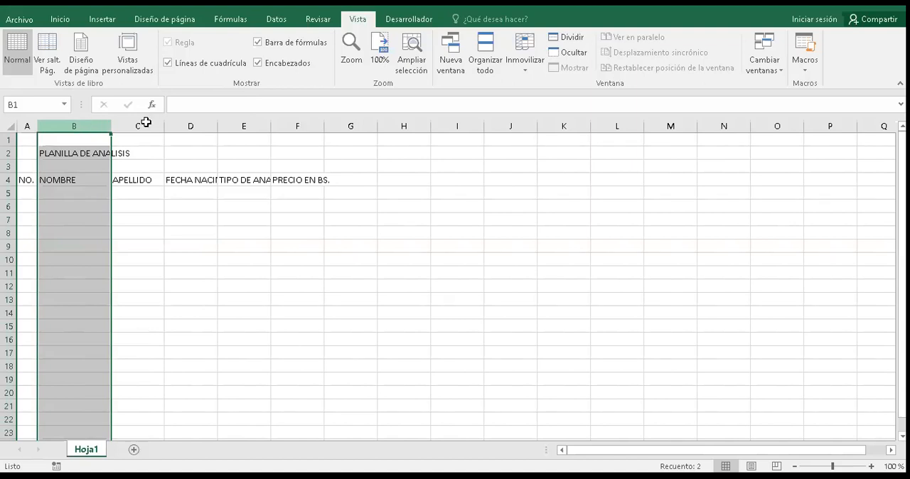
left_click_drag(146, 123, 237, 118)
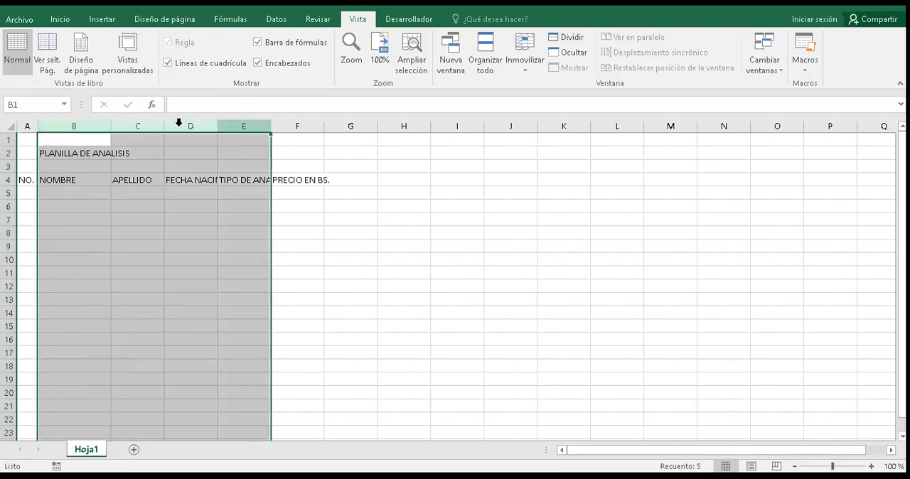
right_click(232, 129)
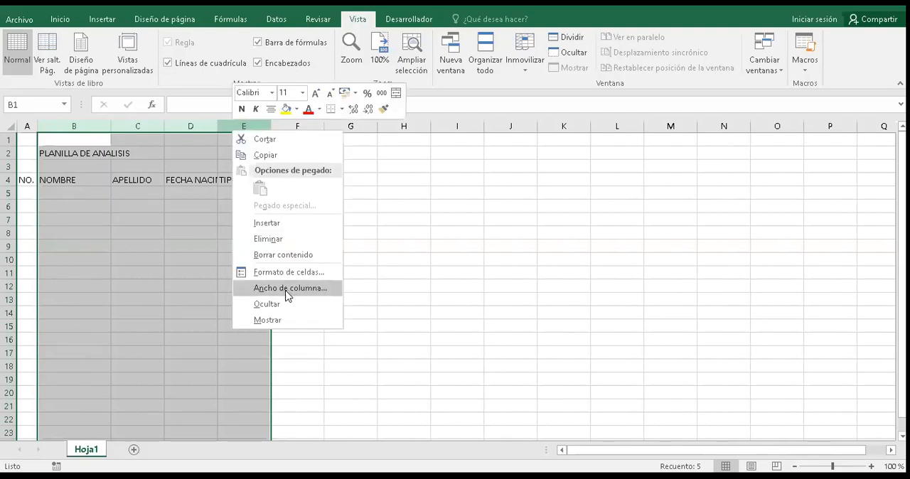
key("XF86MonBrightnessUp")
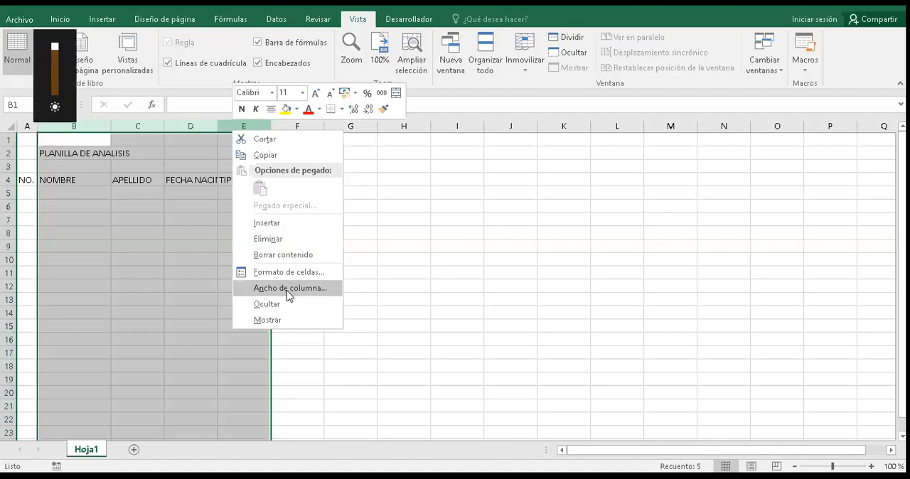
left_click(290, 296)
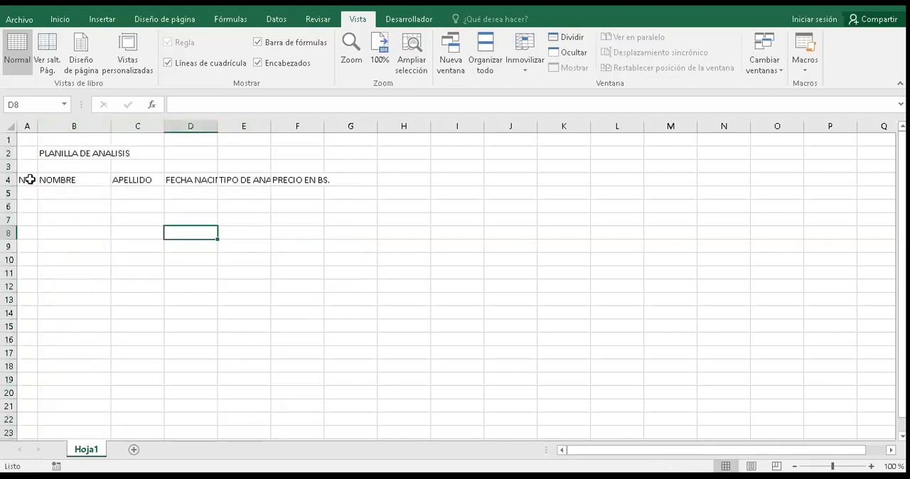
Step: Select the headings in A4:F4 while showing the on-screen keyboard, minimize that keyboard, and wrap the headings' text within their cells
left_click(28, 181)
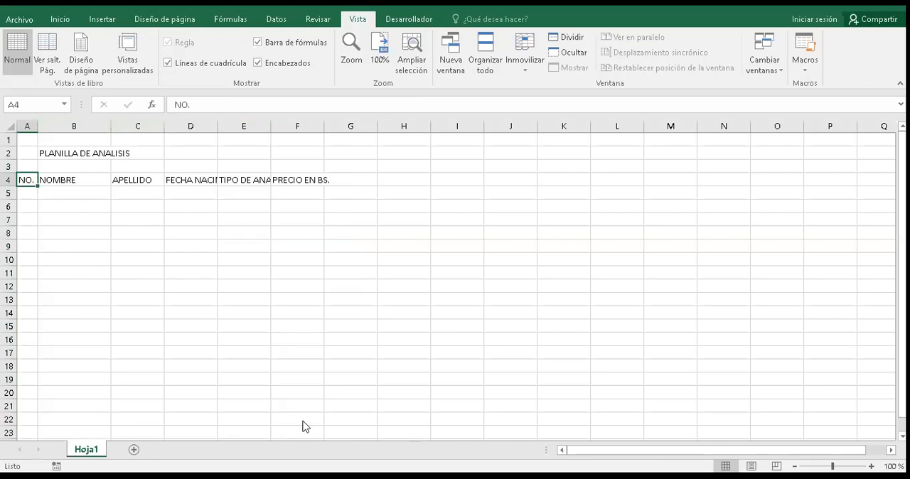
left_click(503, 476)
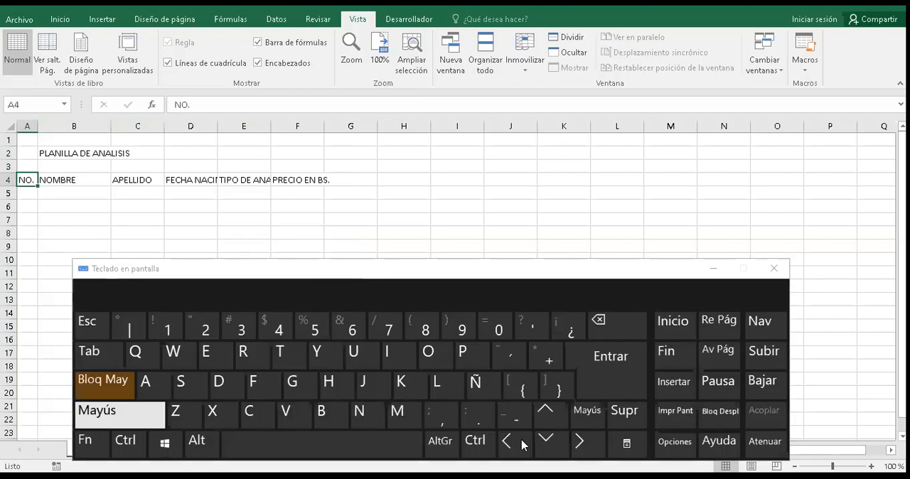
key("Left")
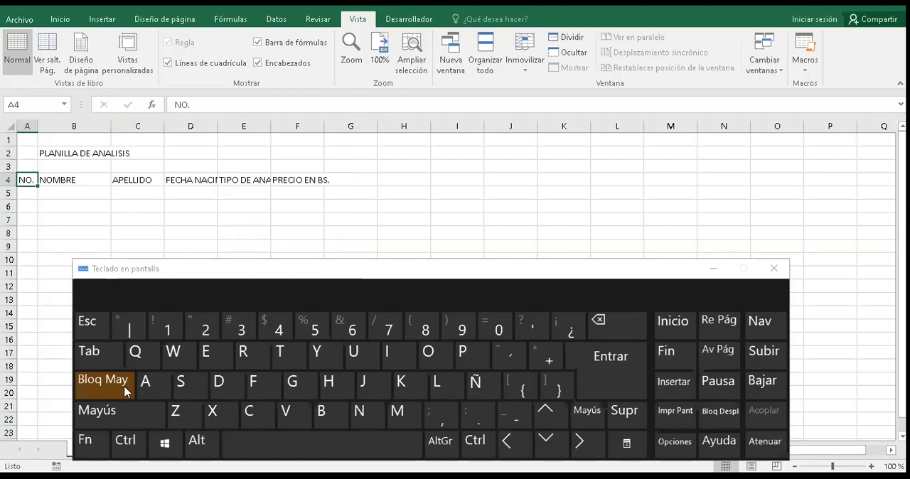
key("shift")
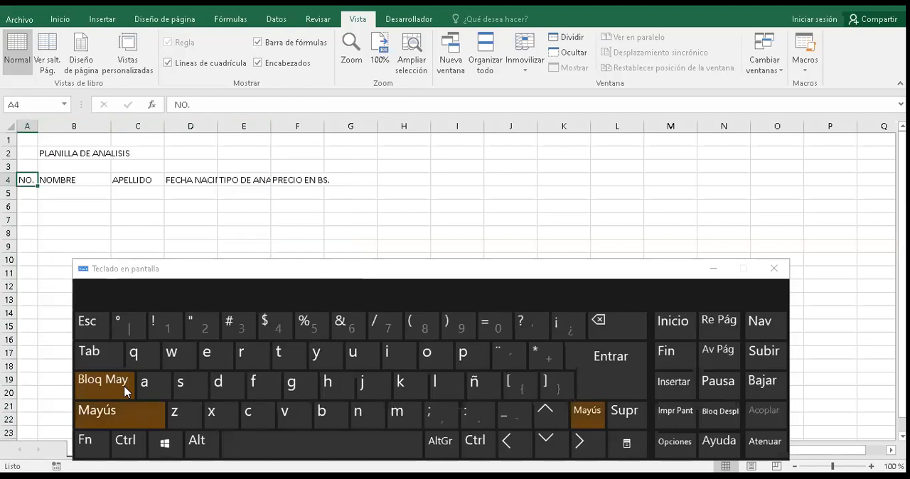
key("shift+Right")
key("shift+Right")
key("shift+Right")
key("shift+Right")
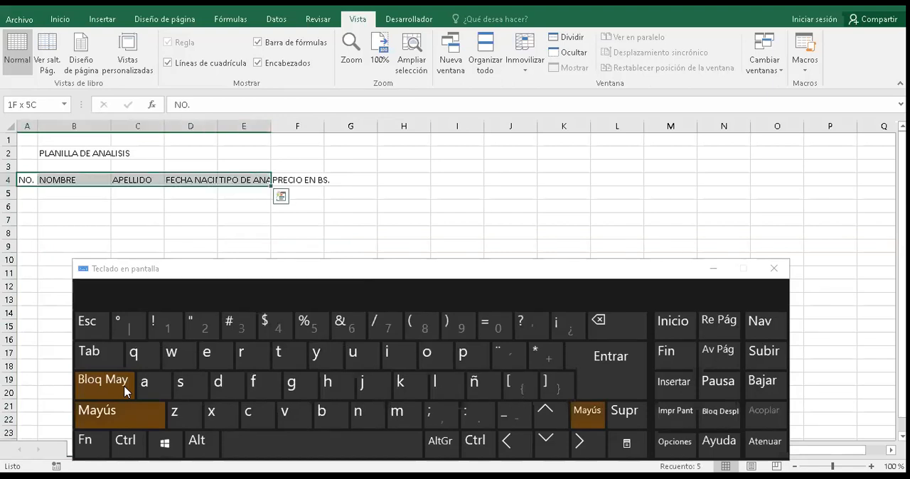
key("shift+Right")
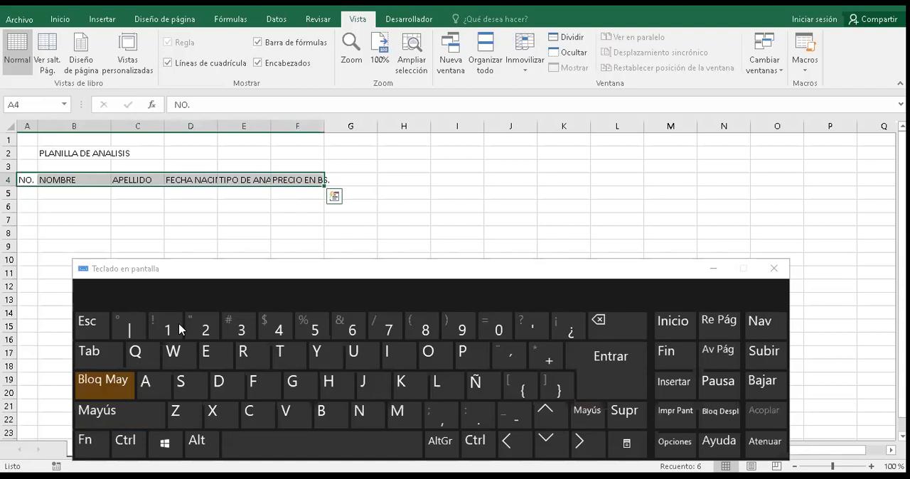
left_click(715, 271)
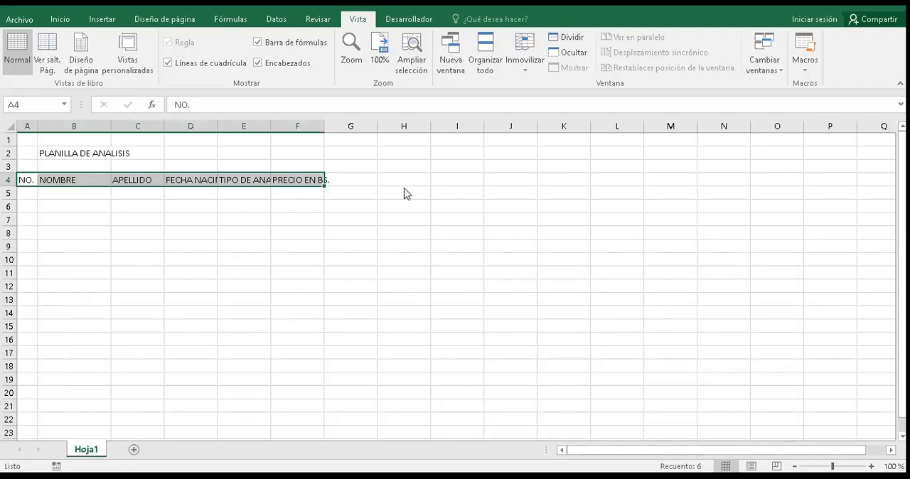
left_click(61, 20)
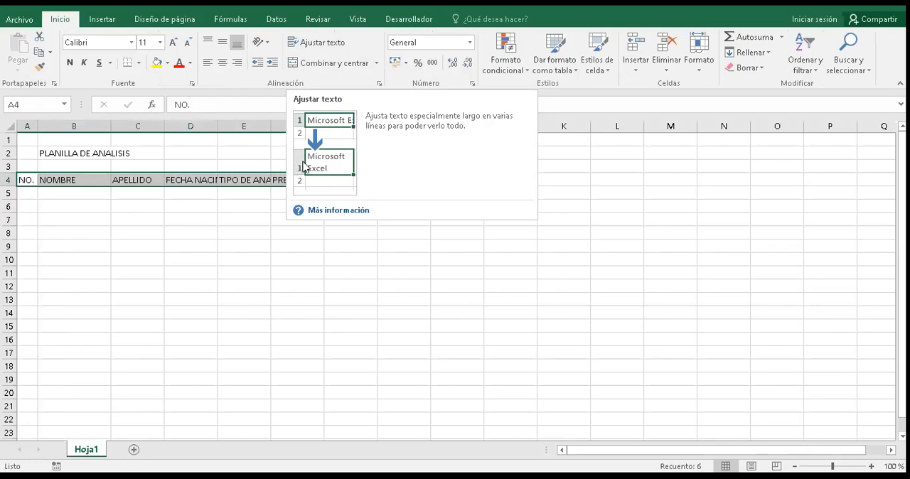
left_click(323, 43)
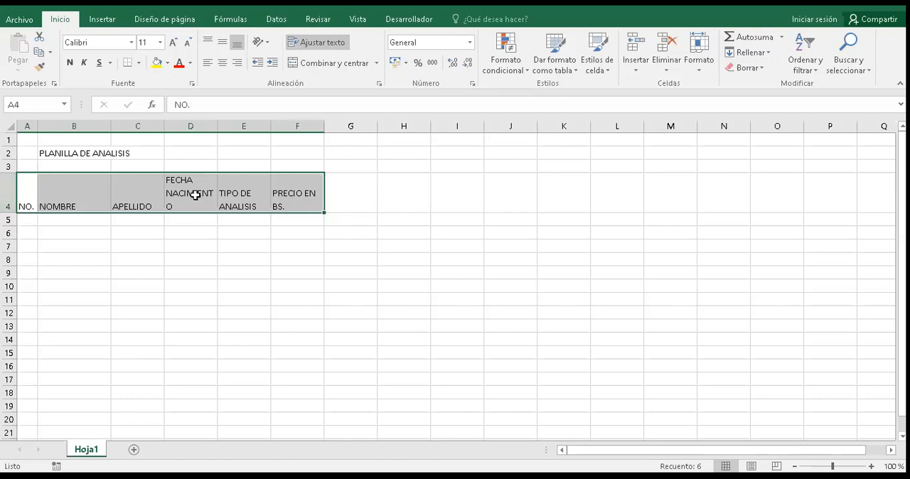
Step: Centre the headings in A4:F4 horizontally and vertically, trying top alignment before restoring middle alignment
left_click(222, 64)
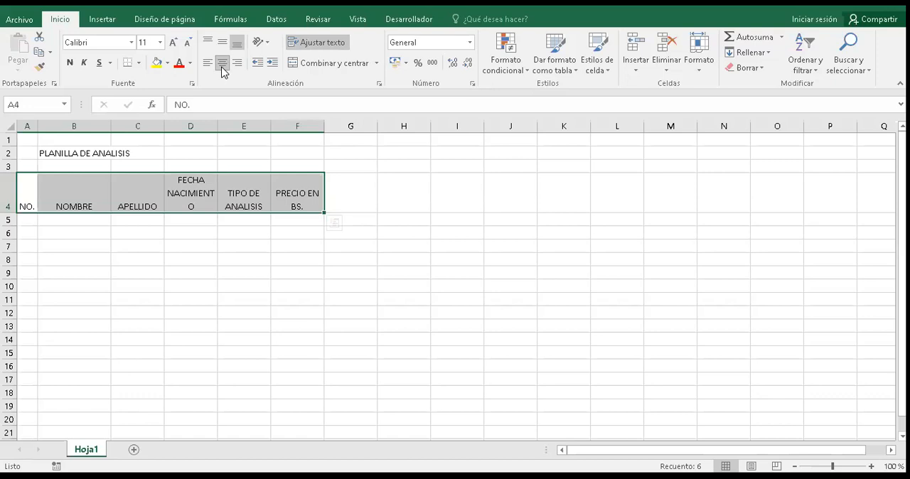
left_click(223, 45)
left_click(223, 42)
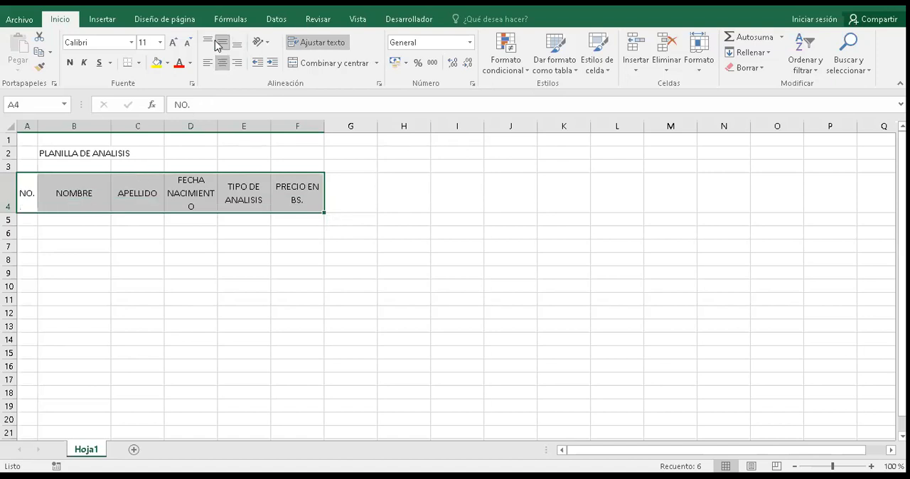
left_click(211, 43)
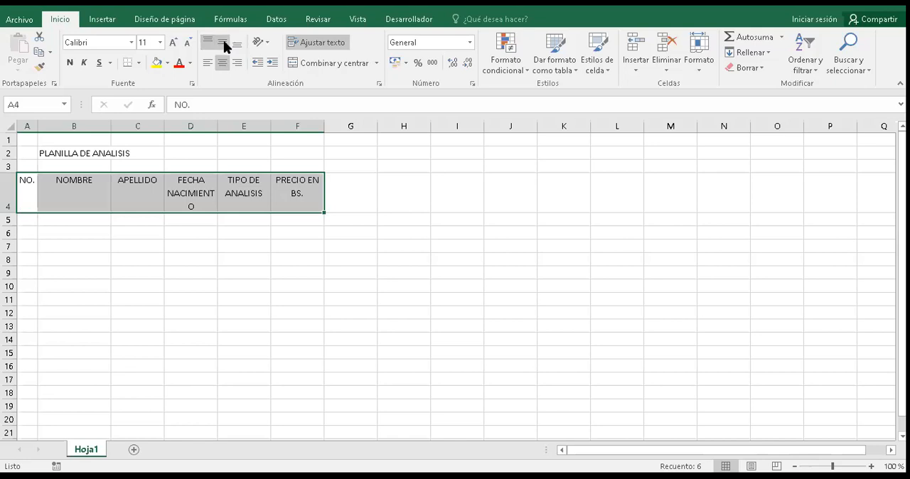
left_click(224, 42)
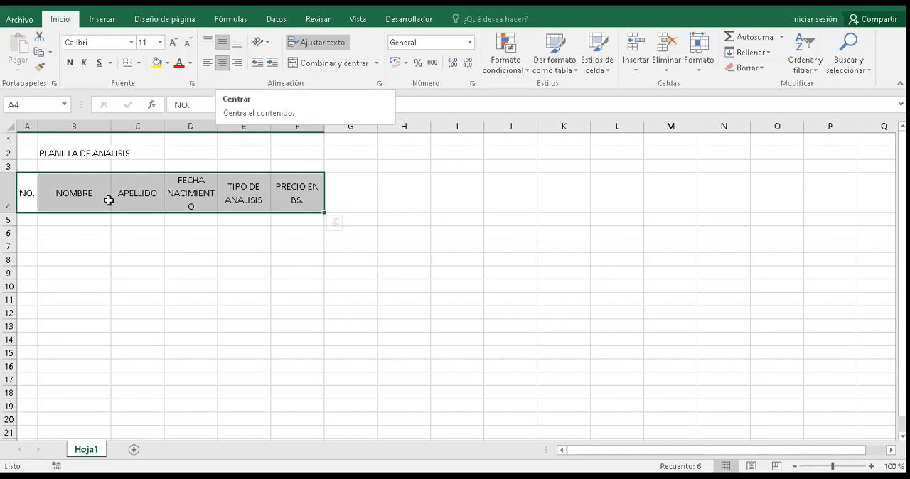
Step: Align the headings in A4:F4 to the left of their cells and then to the right
left_click(208, 64)
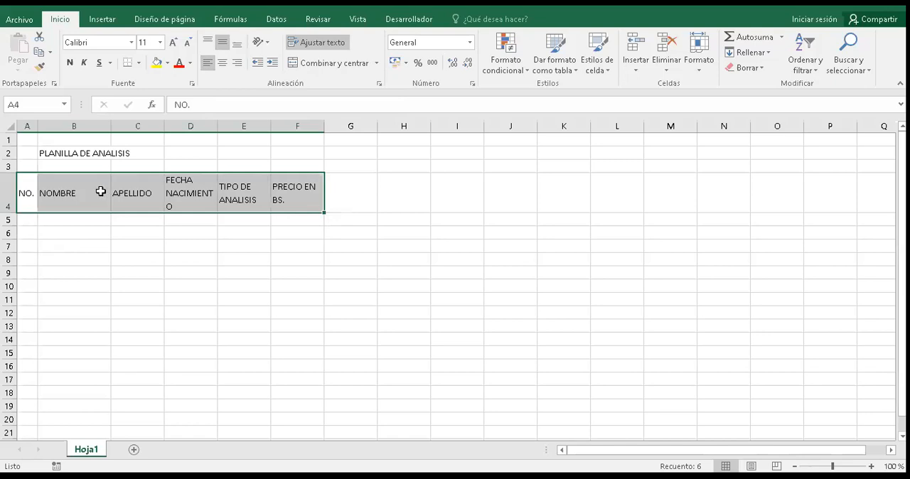
left_click(238, 62)
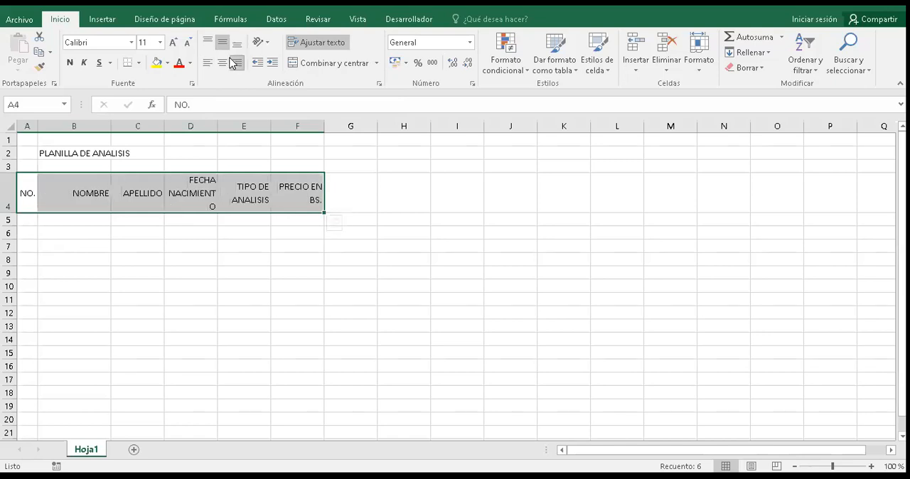
Step: Centre the headings in A4:F4 horizontally and make them bold
left_click(224, 64)
left_click(74, 62)
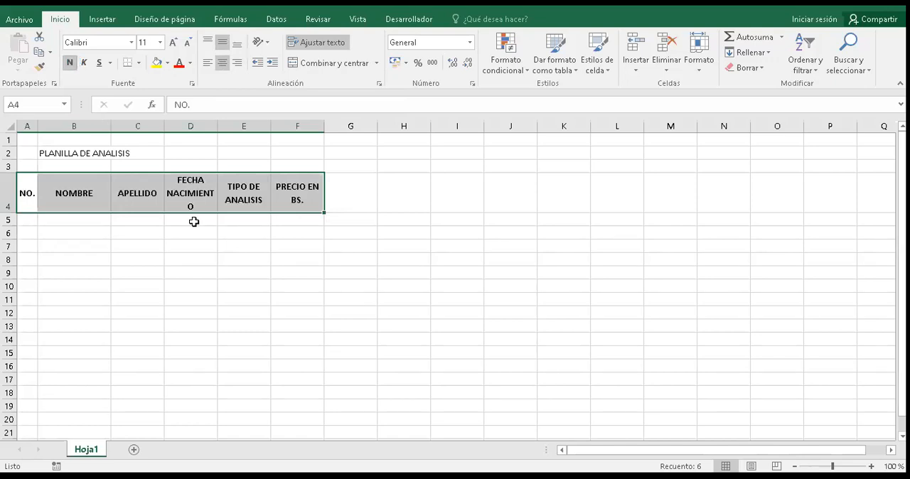
Step: Widen column D so the FECHA NACIMIENTO heading fits on two lines, trying a width that holds it on one line
left_click(209, 192)
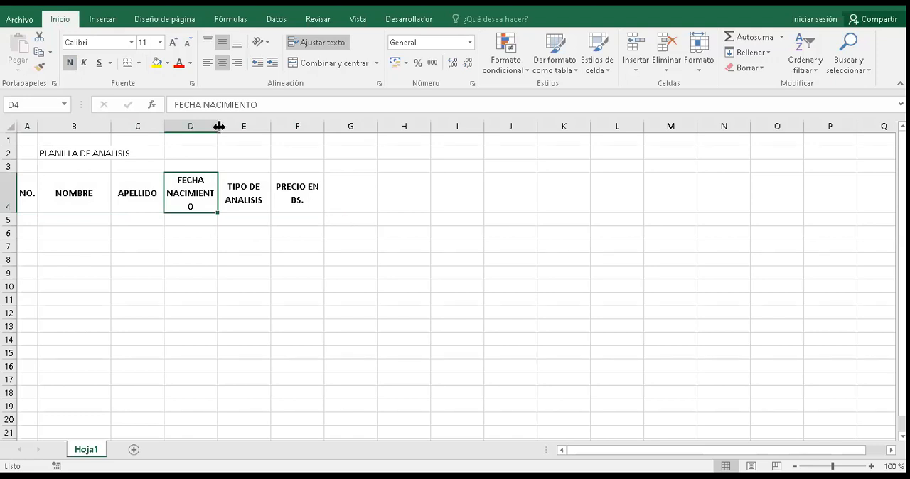
left_click_drag(219, 126, 223, 126)
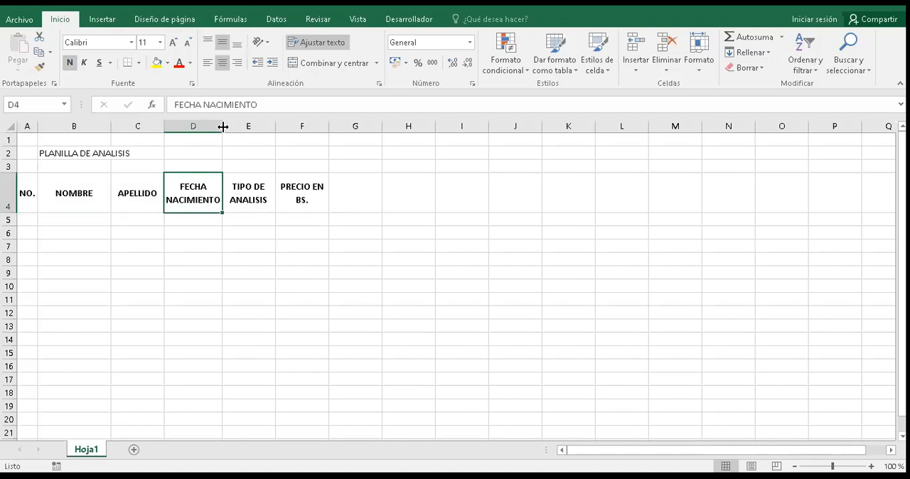
left_click_drag(222, 128, 275, 136)
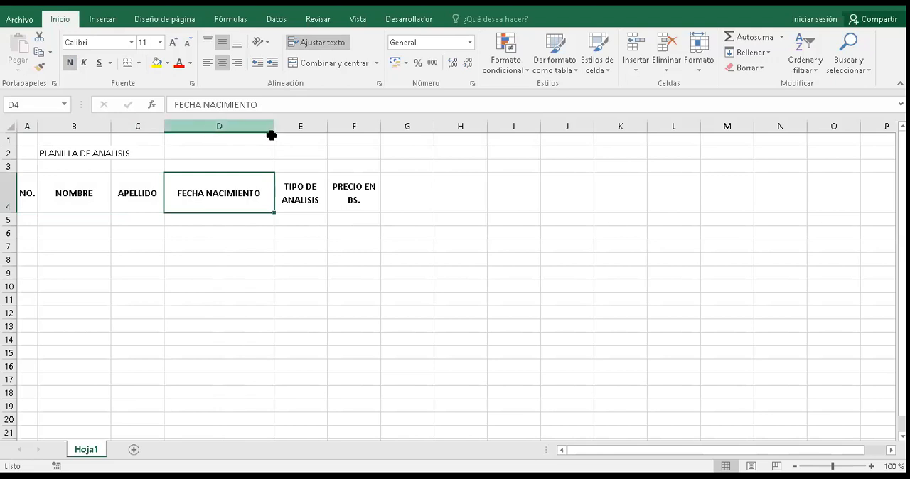
left_click_drag(273, 132, 227, 126)
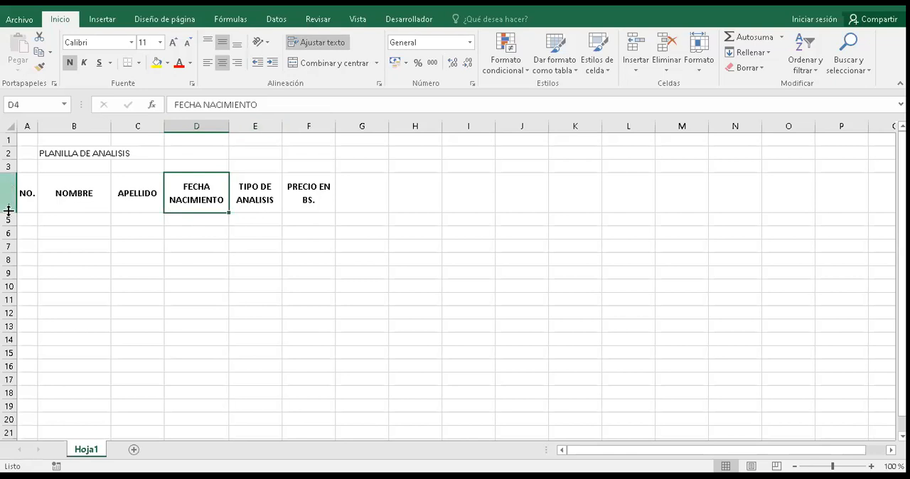
Step: Reduce the height of row 4 to fit the two-line headings closely
left_click_drag(9, 212, 8, 201)
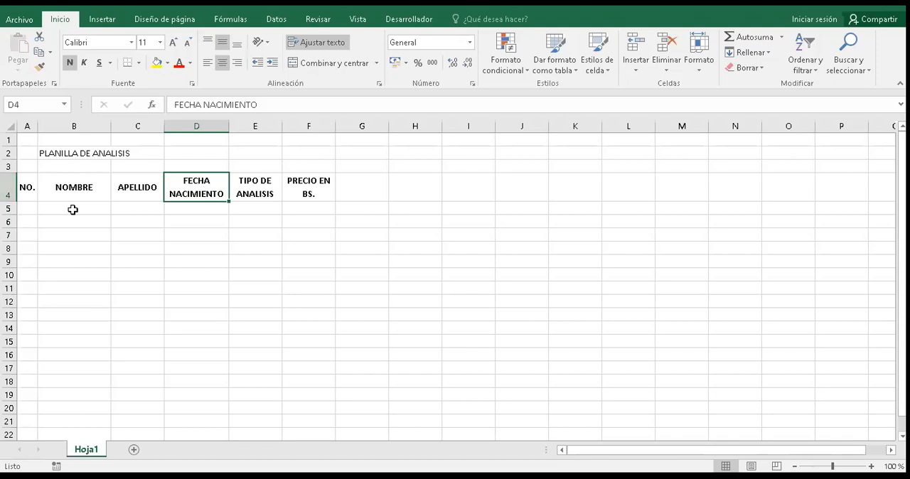
left_click_drag(8, 201, 9, 201)
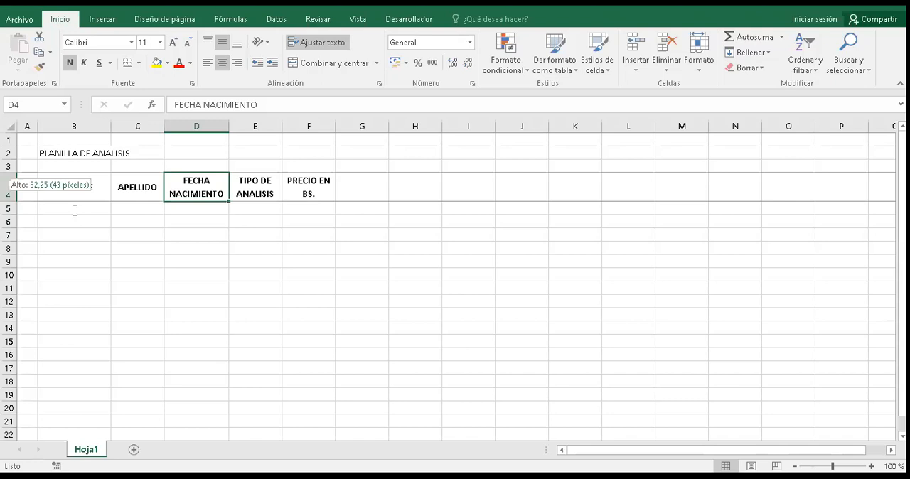
mouse_move(9, 202)
left_mouse_down()
mouse_move(8, 224)
mouse_move(9, 200)
left_mouse_up()
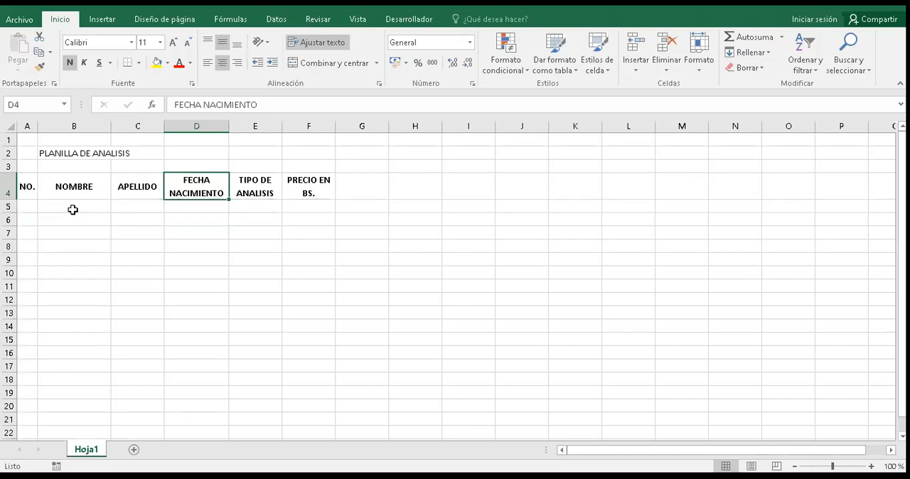
Step: Enter 1 in A5 under NO. and fill the series down to 5 in A9
left_click(73, 209)
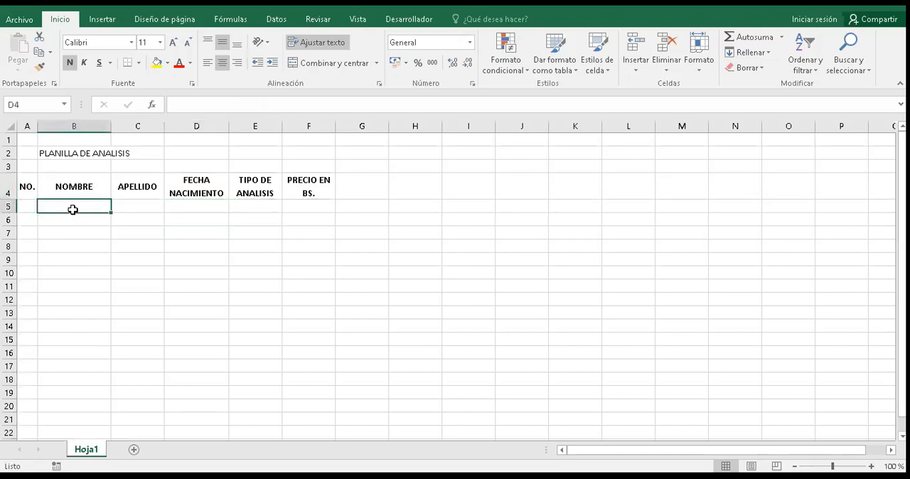
key("Left")
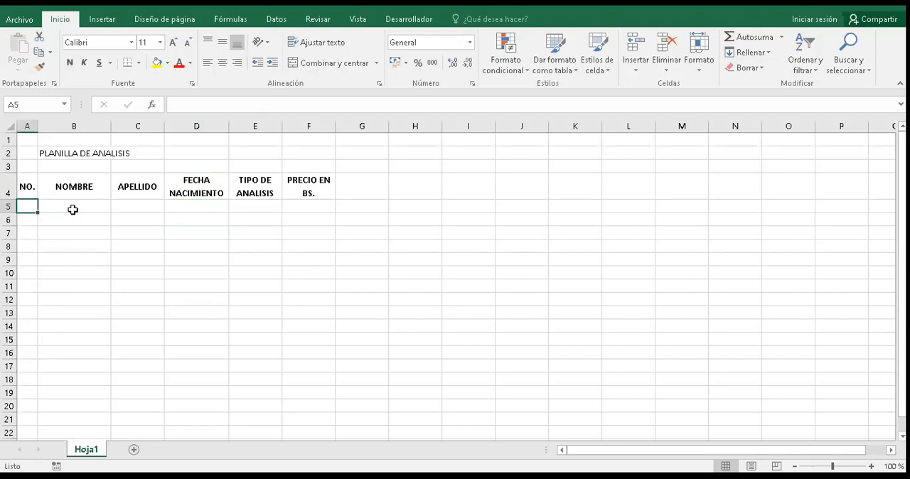
type("1")
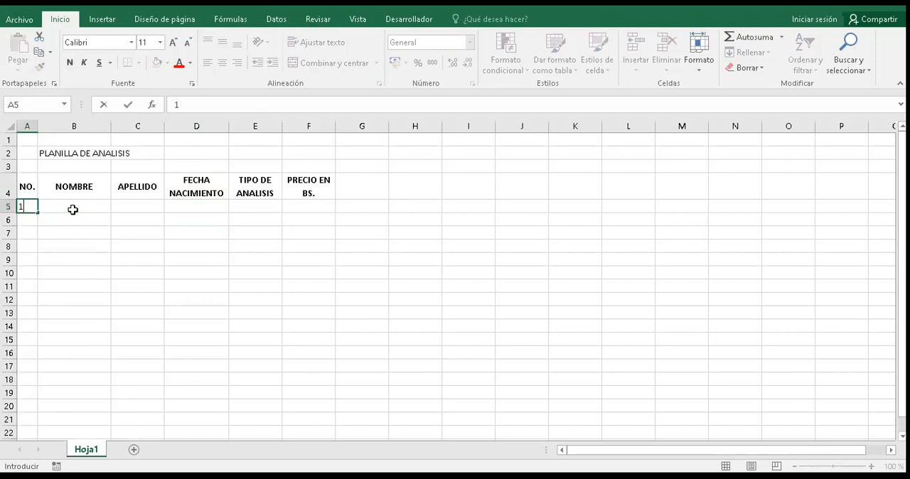
left_click_drag(38, 213, 36, 223)
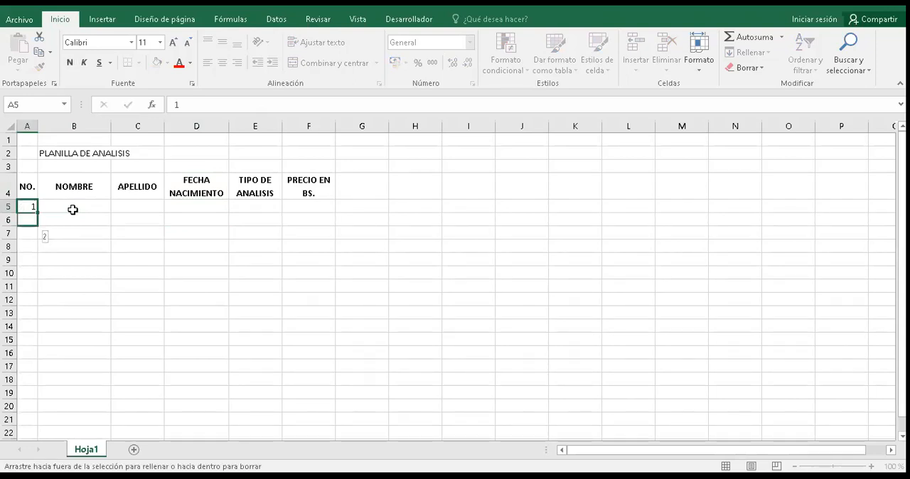
left_click_drag(36, 223, 37, 264)
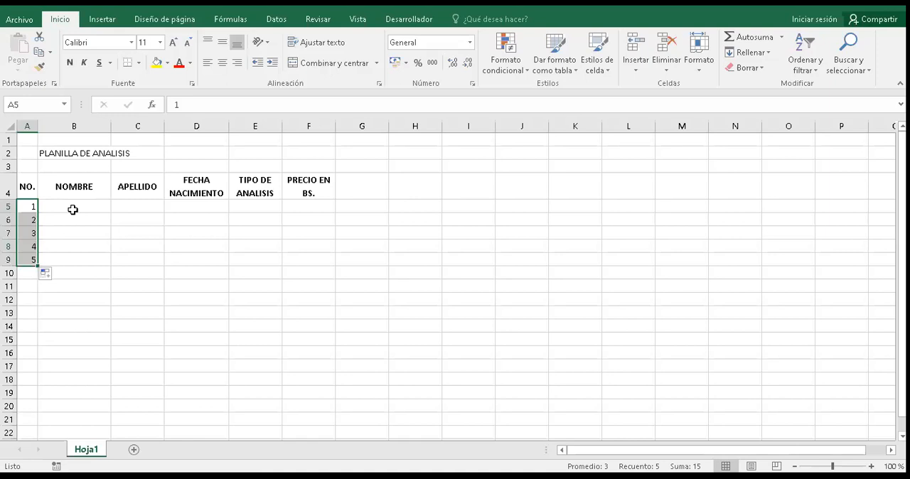
Step: Enter the first person's first name in B5 and surname in C5
left_click(73, 210)
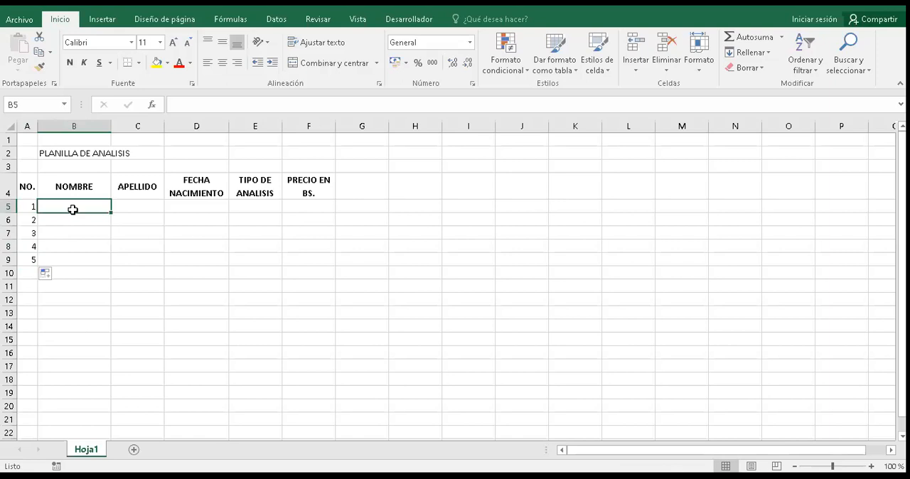
type("JU")
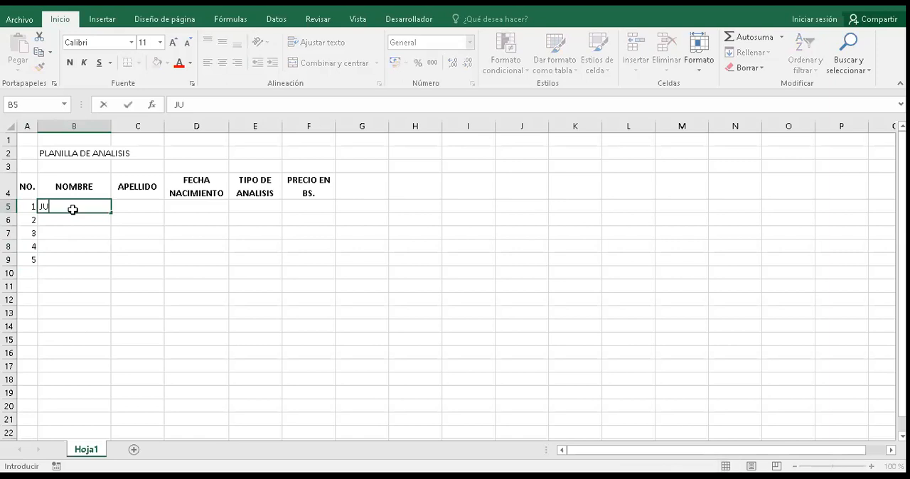
type("AN")
key("Tab")
type("PEREZ")
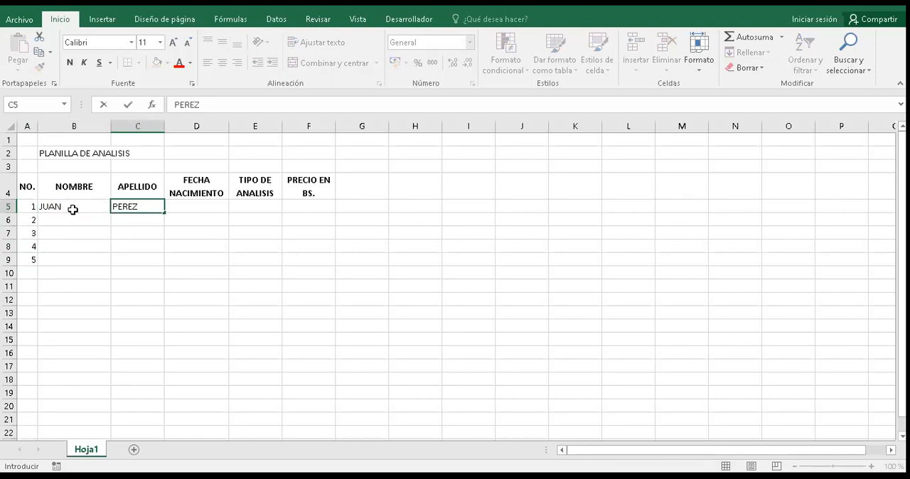
key("Return")
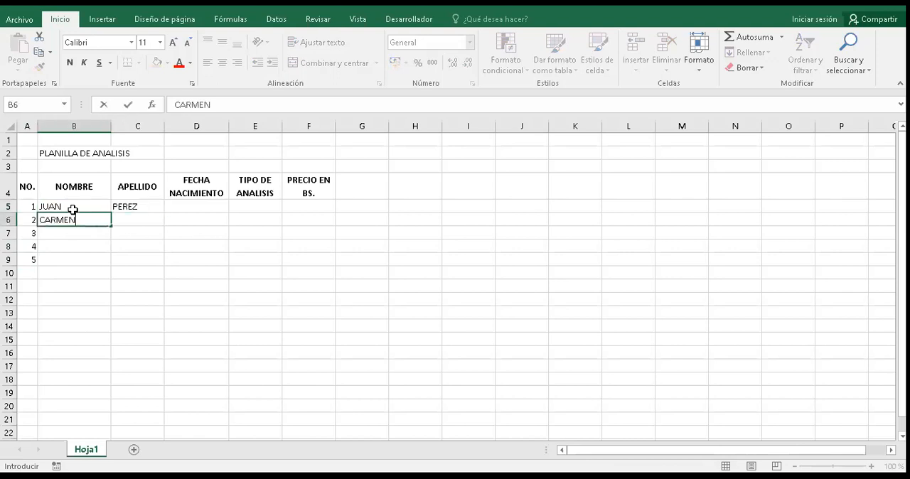
Step: Enter the first names of the other four people in B6:B9 under NOMBRE
key("Return")
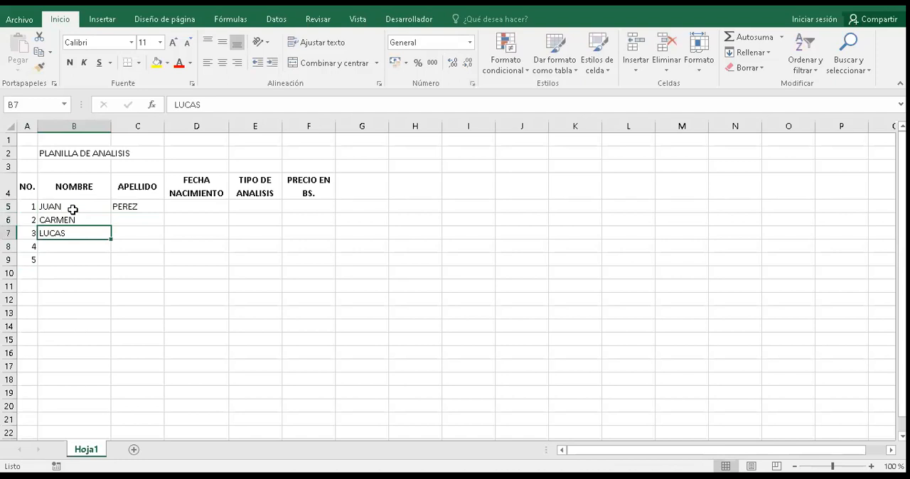
key("Return")
key("Return")
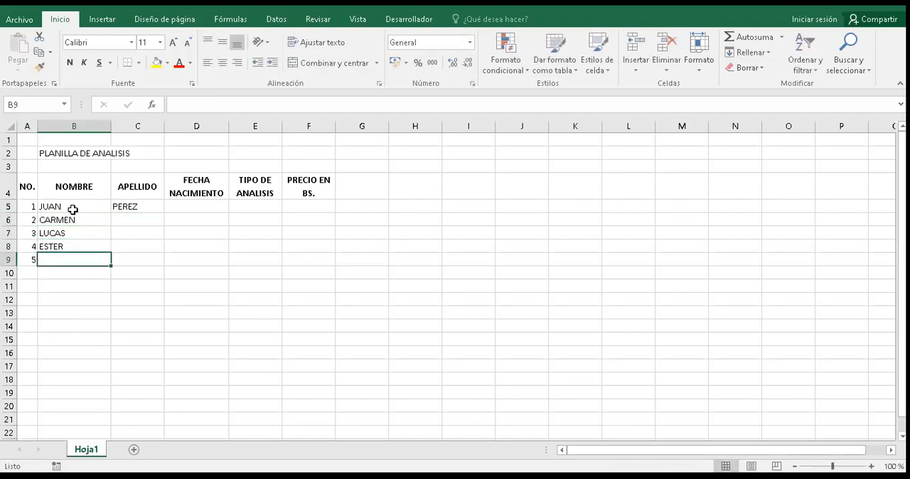
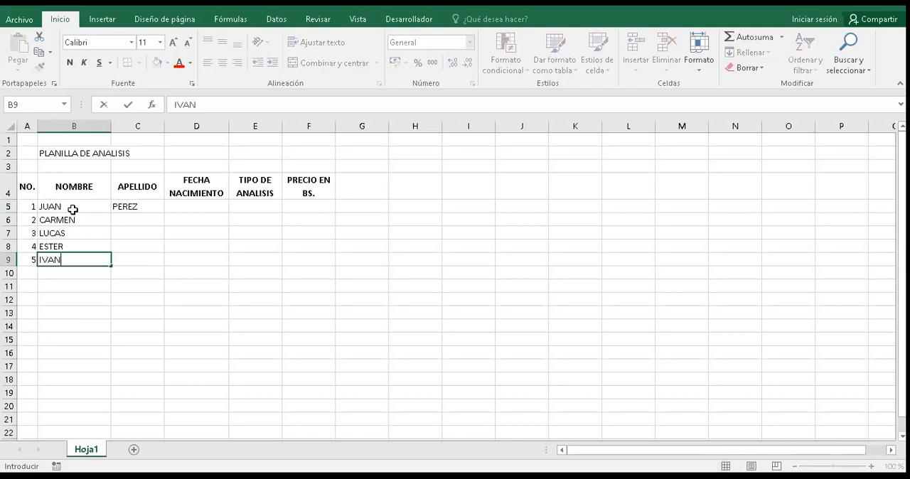
Step: Enter the surnames of the other four people in C6:C9 under APELLIDO
key("Right")
key("Up")
key("Up")
key("Up")
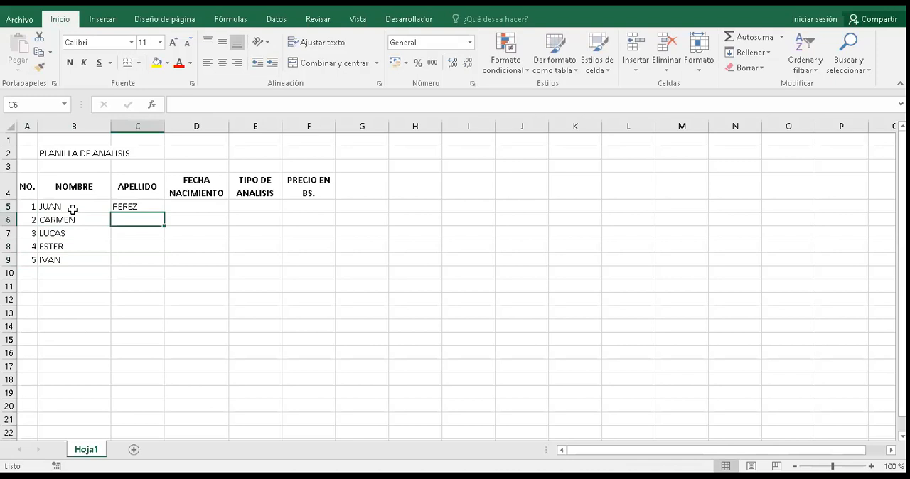
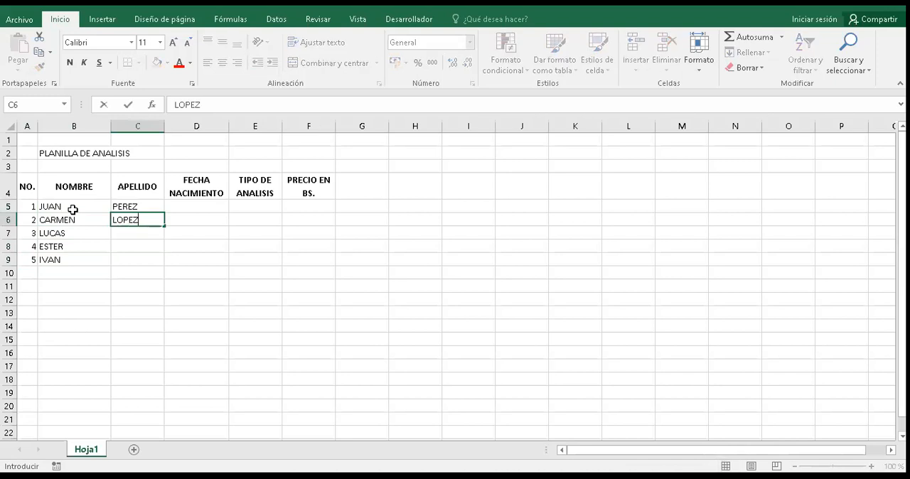
key("Return")
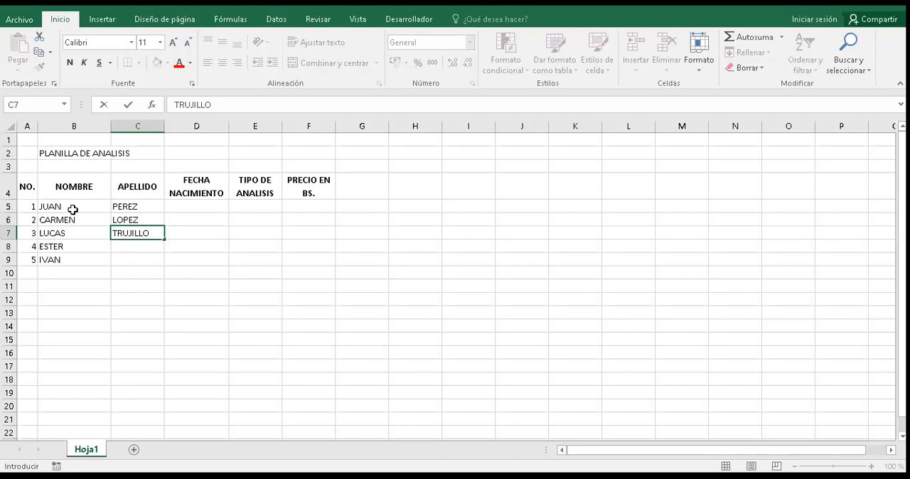
key("Return")
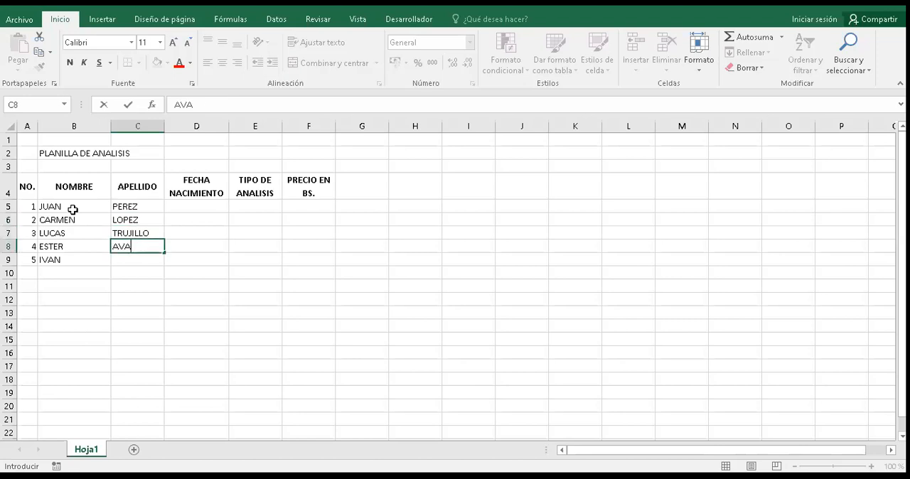
key("Return")
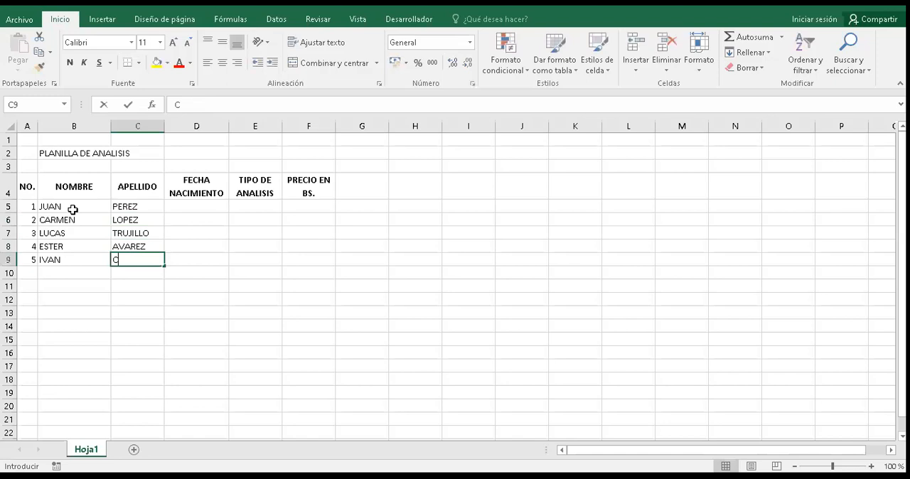
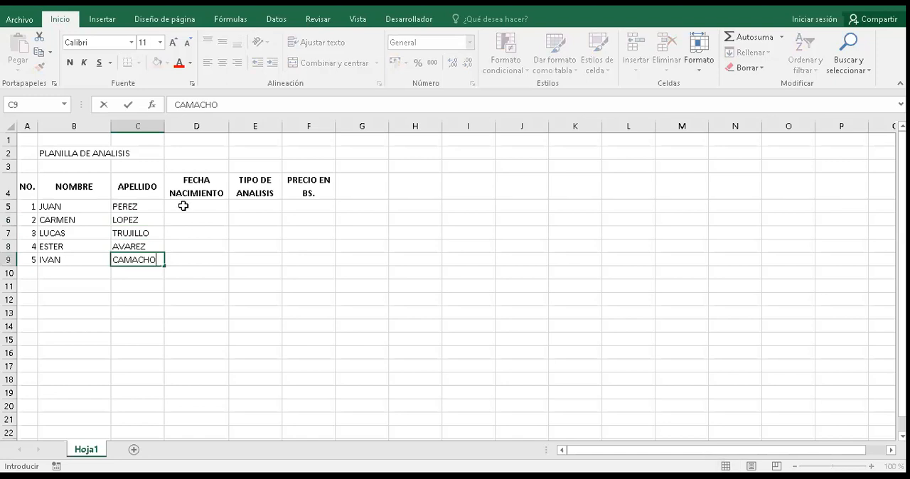
Step: Enter the first person's date of birth in D5 and fill it down to D9 as a monthly series (Rellenar meses)
left_click(183, 206)
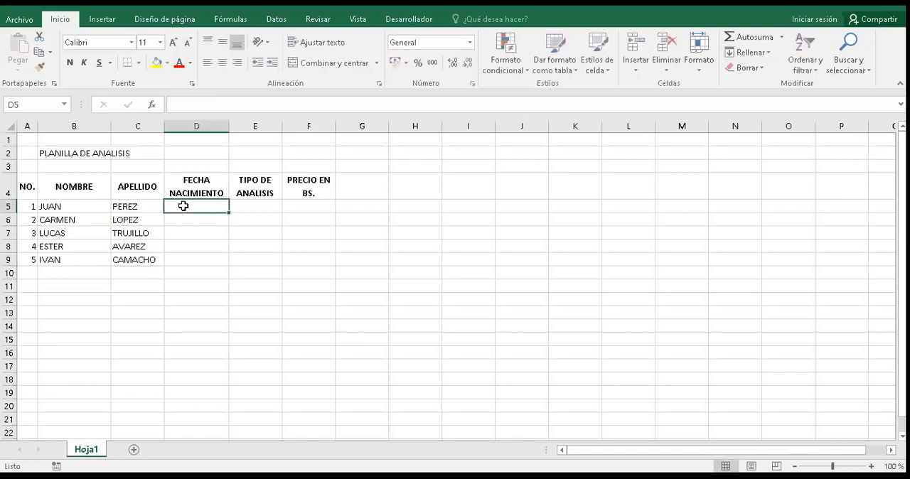
type("3/")
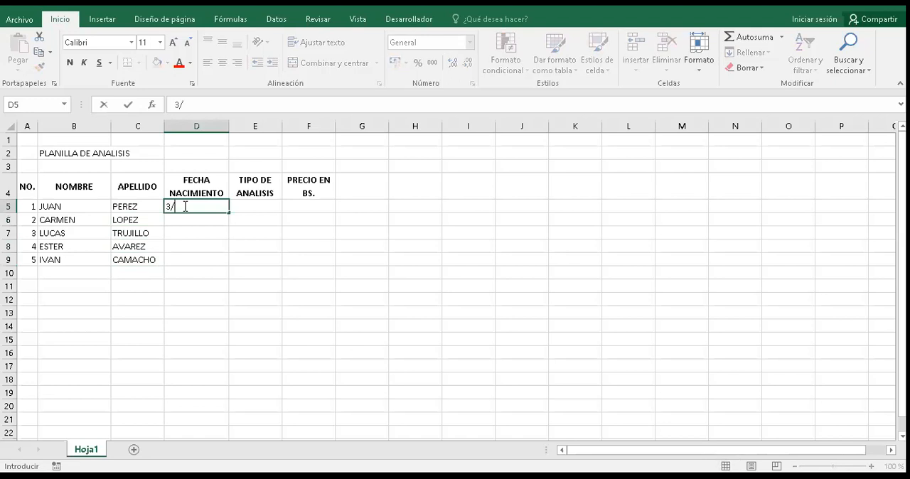
type("5/1992")
left_click_drag(232, 214, 223, 256)
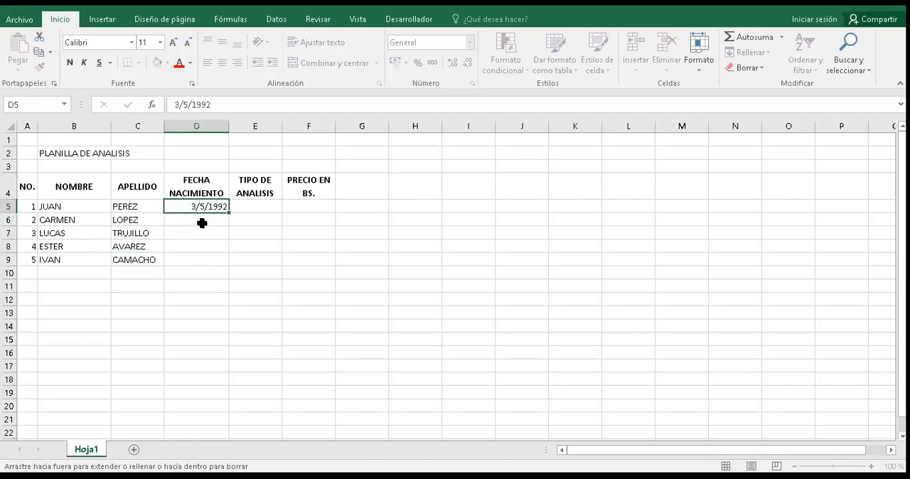
left_click_drag(202, 223, 203, 258)
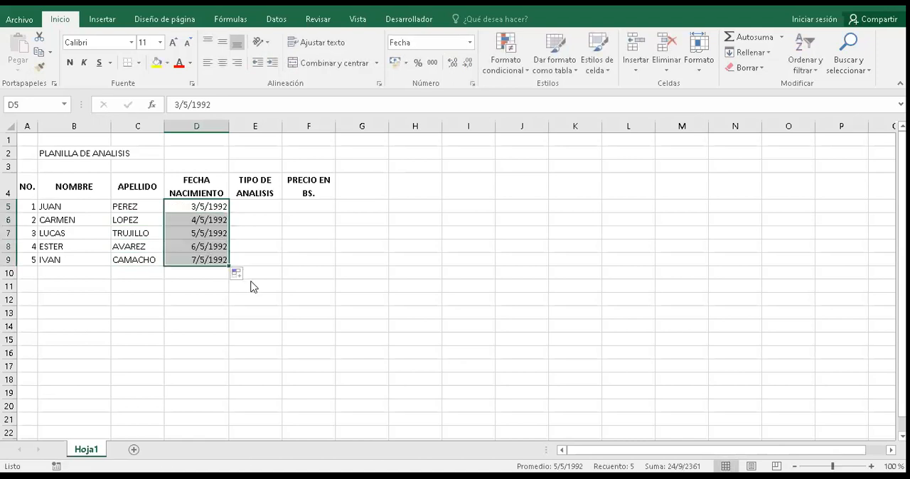
left_click(248, 277)
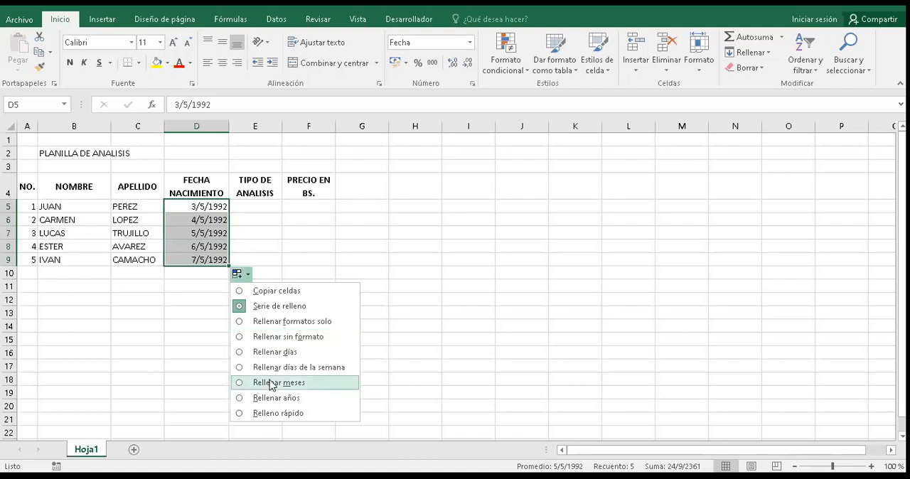
left_click(279, 382)
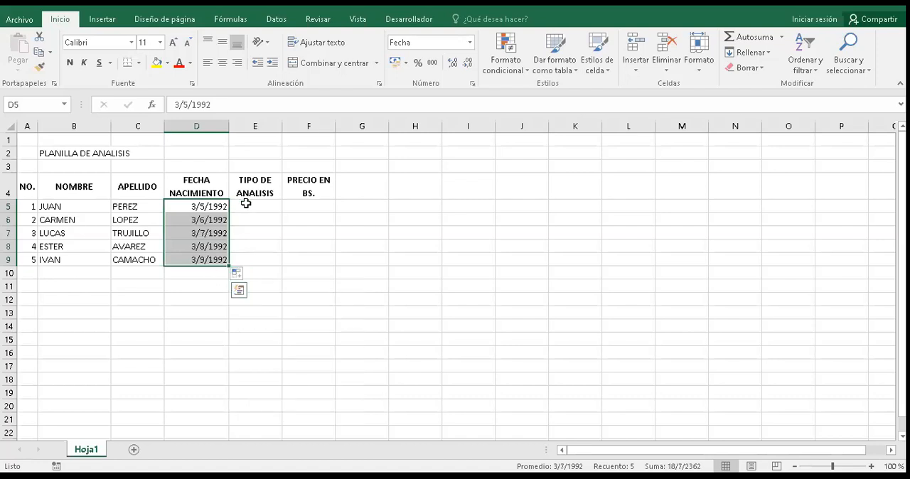
Step: Widen column E so its heading fits on one line, and enter HEMOGRAMA COMPLETO in E5
left_click(246, 203)
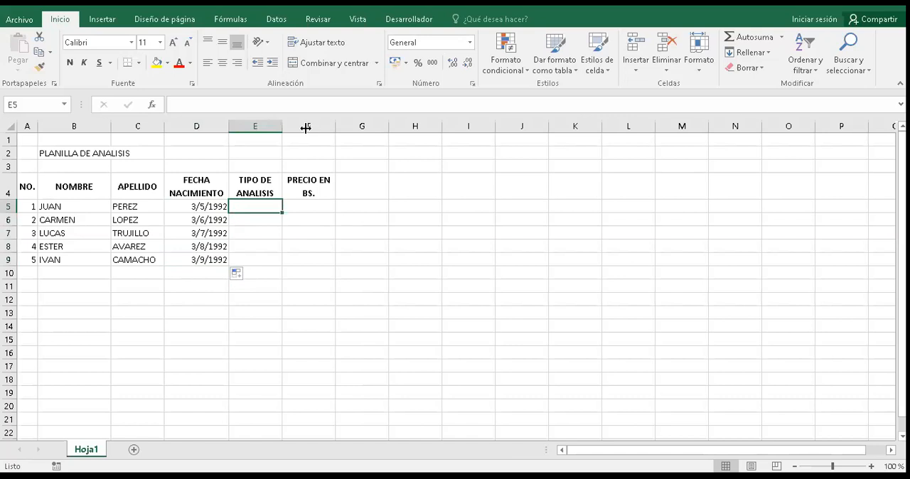
left_click_drag(306, 127, 296, 142)
type("H")
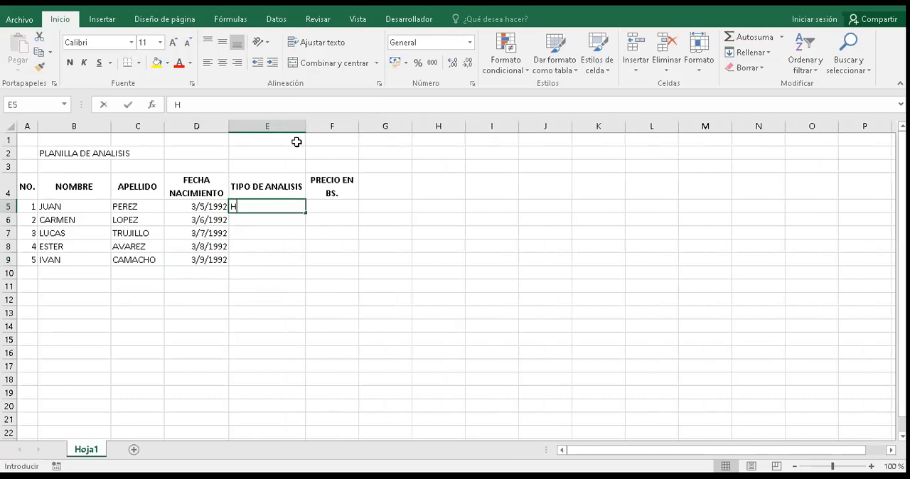
type("EMOGRAMA C")
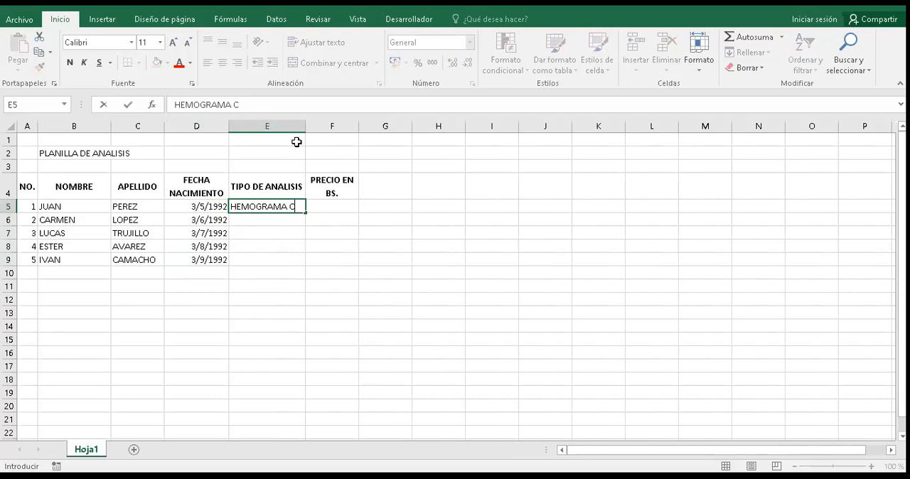
type("OMPLETO")
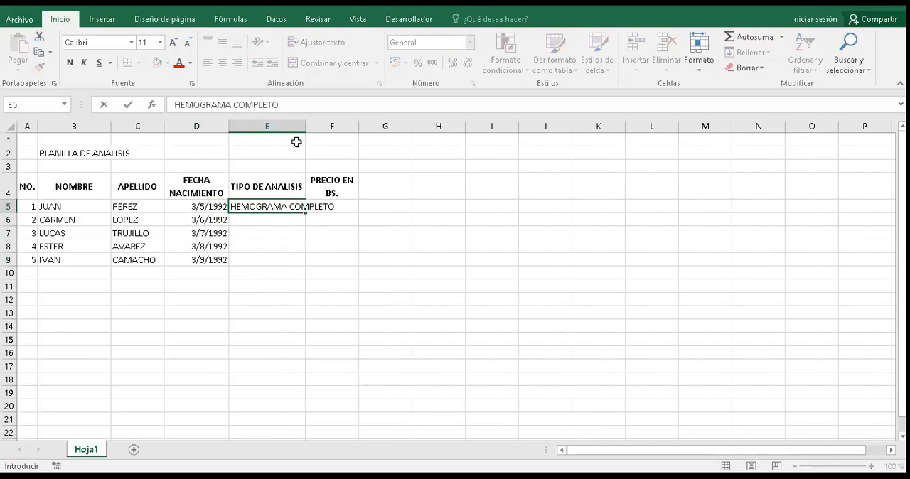
key("Return")
Step: Enter CULTIVO, UROCULTIVO and HORMONAS in E6:E8 under TIPO DE ANALISIS
type("CULTIVO")
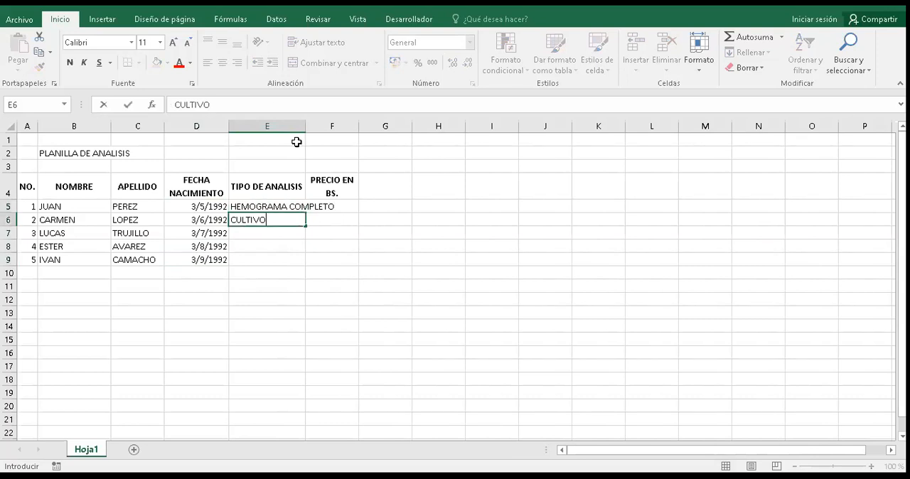
key("Return")
type("UROCUL")
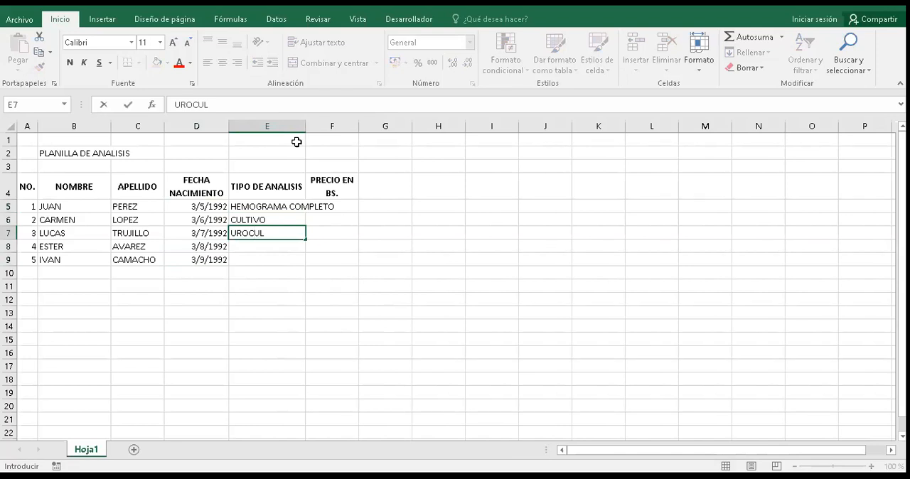
type("TIVO")
key("Return")
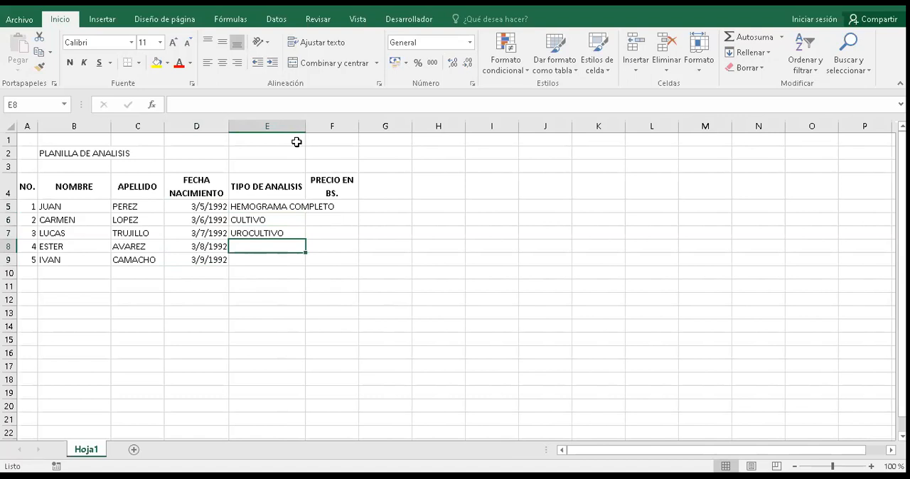
type("HORMONAS")
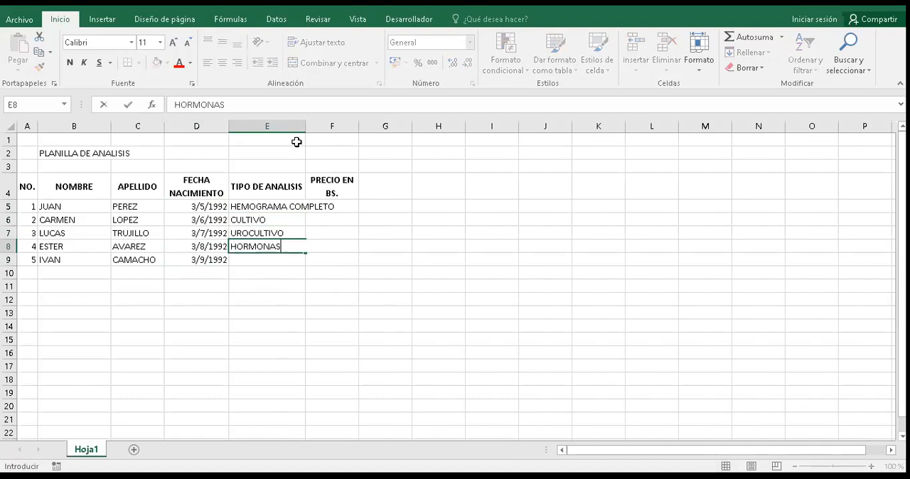
key("Return")
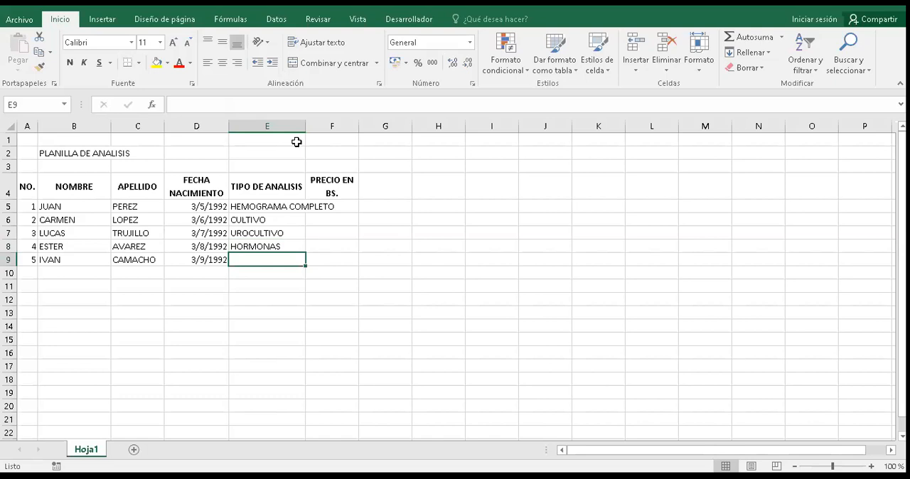
type("ESP")
key("BackSpace")
key("BackSpace")
key("BackSpace")
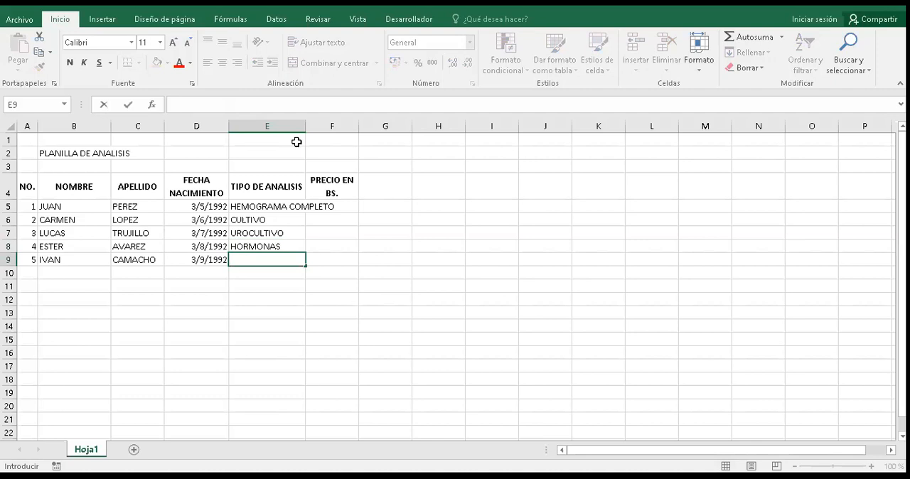
type("UREA")
Step: Enter UREA as the analysis type in E9, and select cell E5
key("Return")
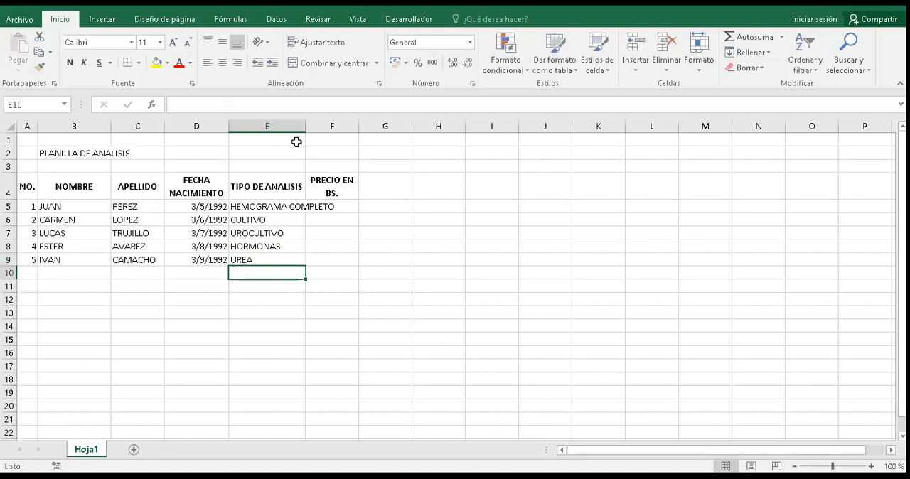
left_click(289, 207)
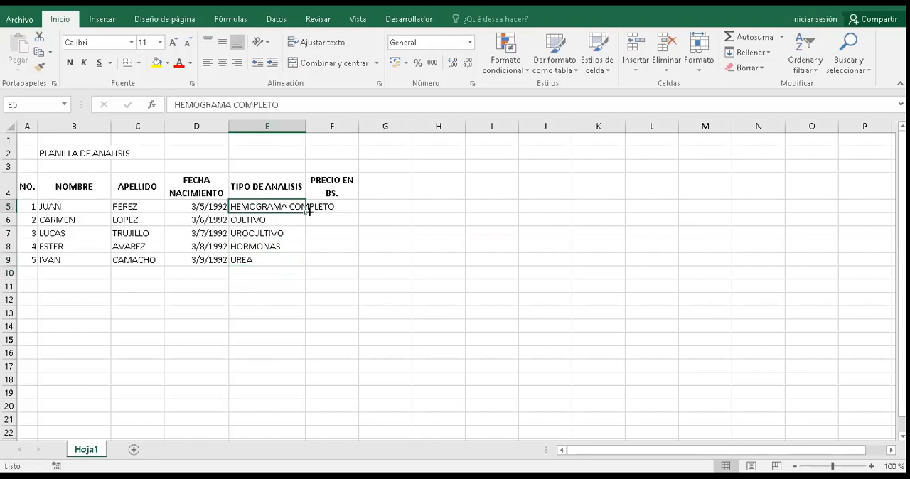
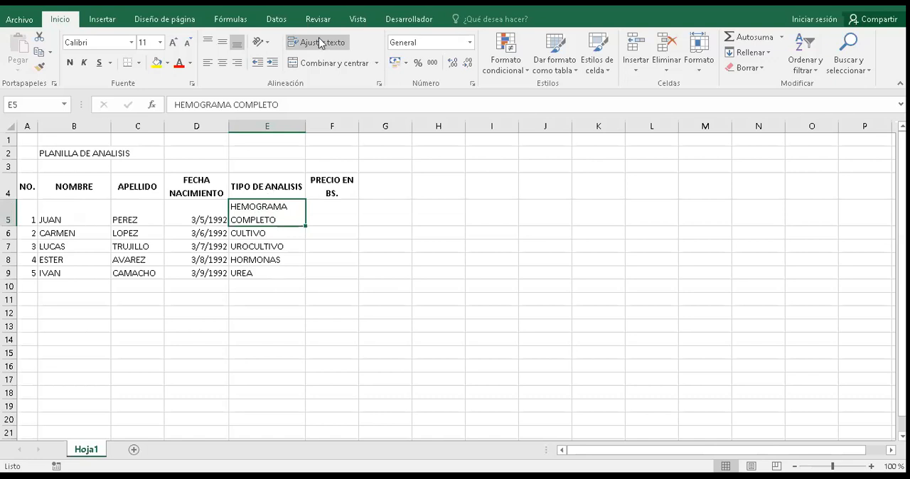
Step: Enter the prices 30, 45, 78, 150 and 40 in F5:F9 under PRECIO EN BS
left_click(340, 227)
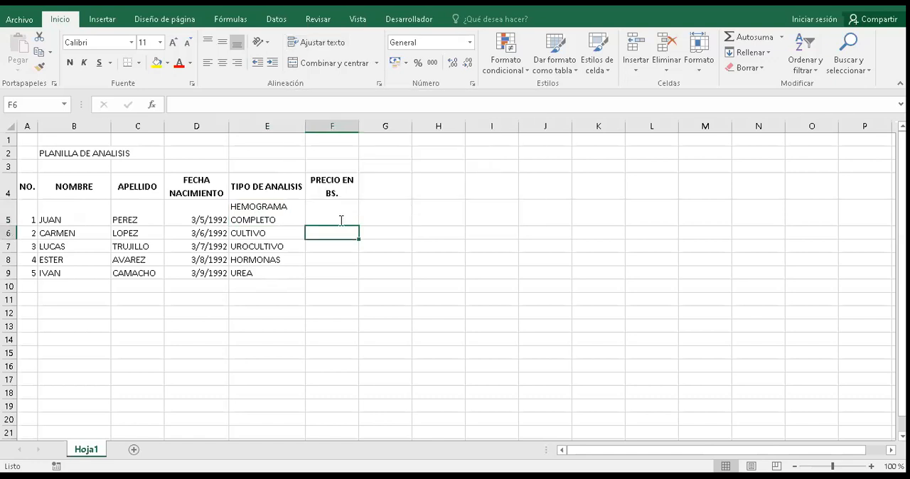
double_click(341, 221)
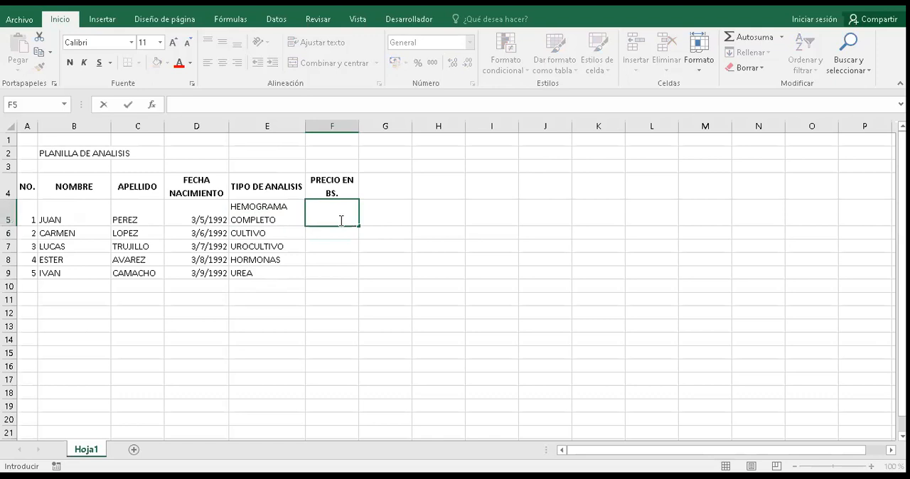
type("30")
key("Return")
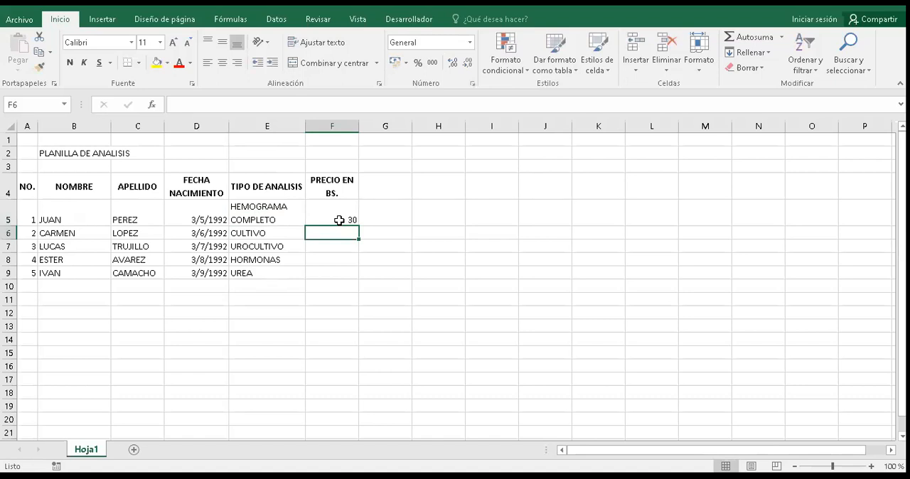
type("45")
key("Return")
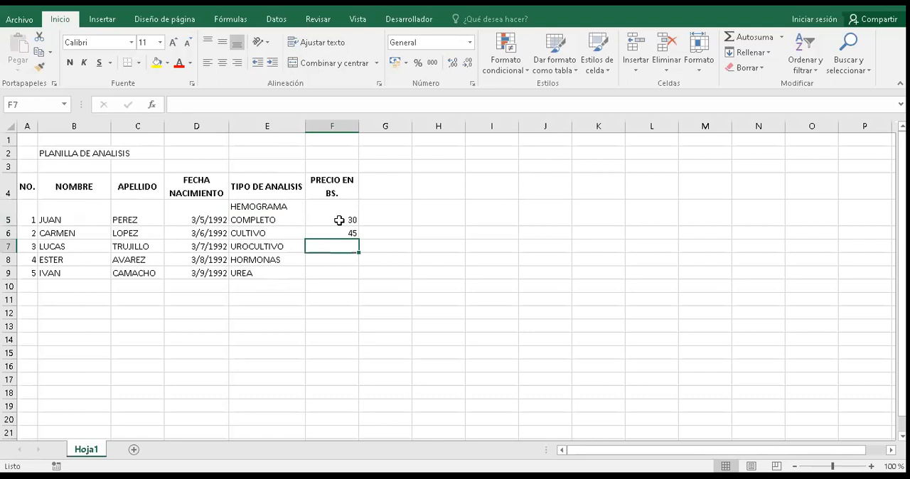
type("78")
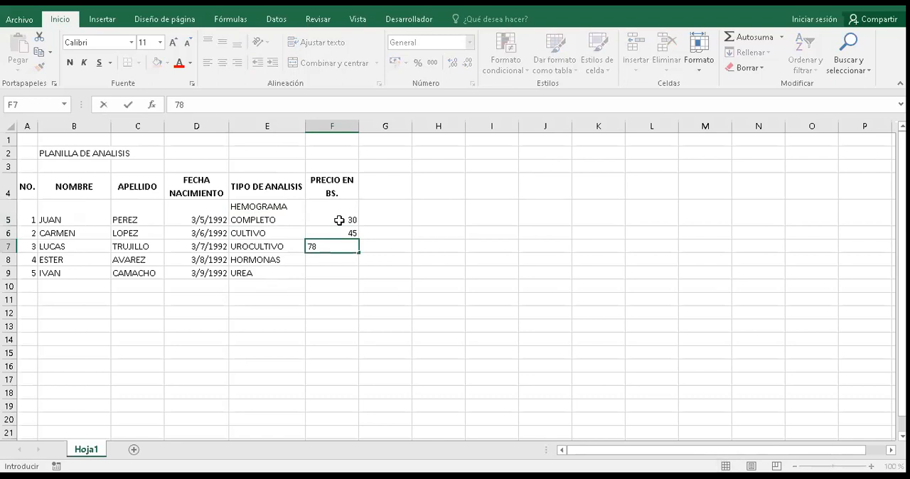
key("Return")
type("150")
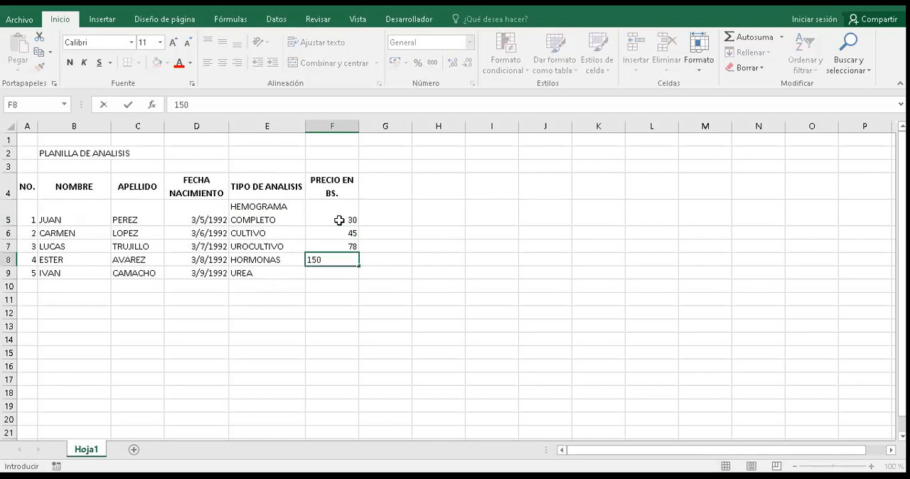
key("Return")
type("40")
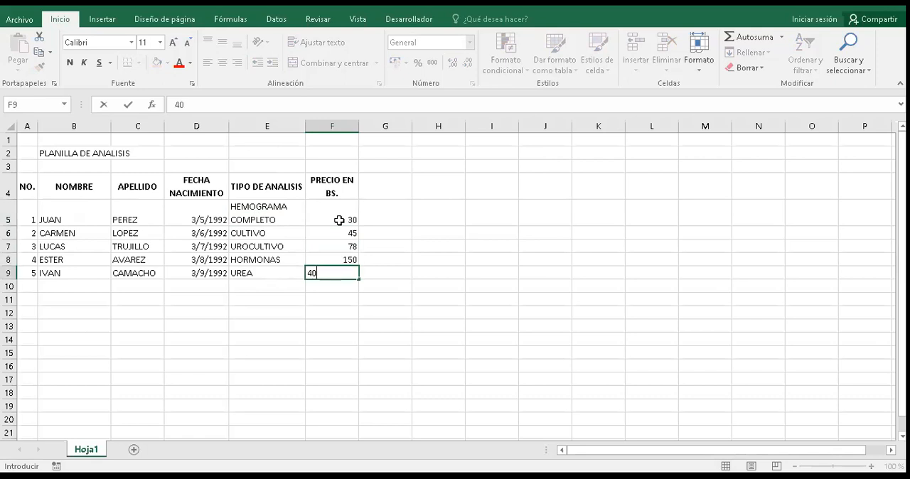
key("Return")
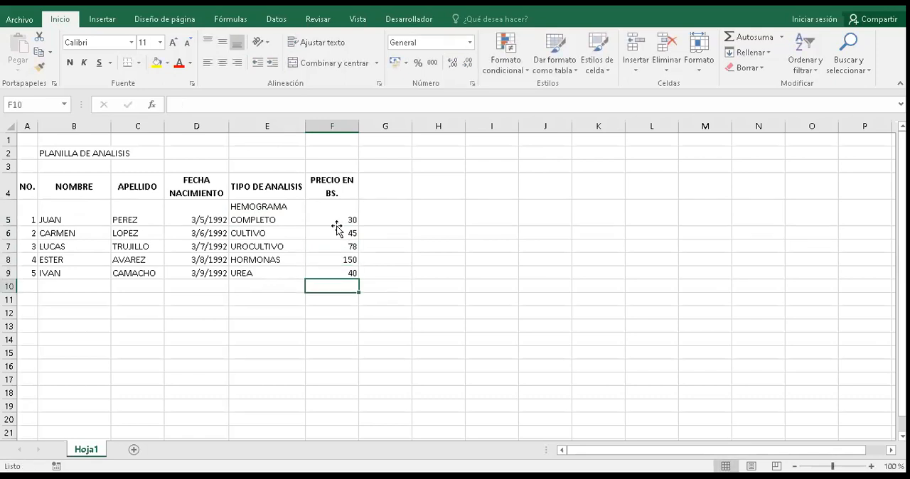
Step: Change the price in F5 to 30,5,9 to try a value with two decimal commas
key("Up")
key("Up")
key("Up")
key("Up")
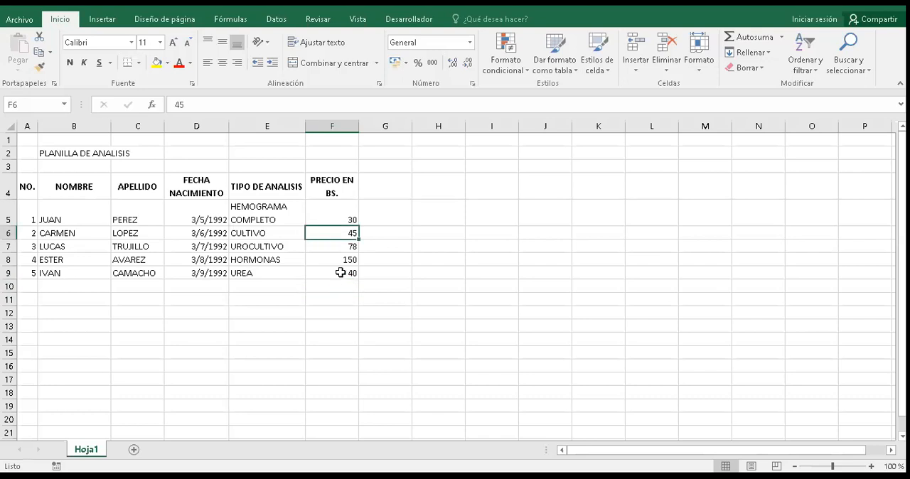
key("Up")
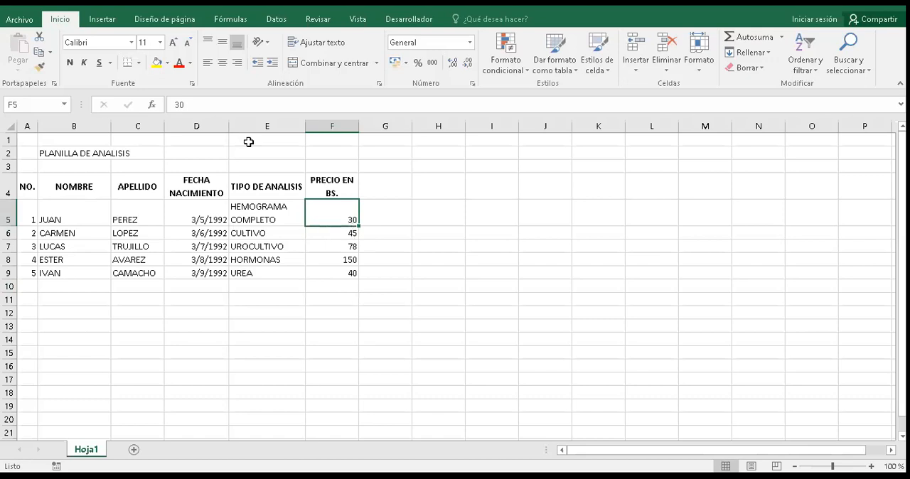
left_click(193, 104)
type(",5,9")
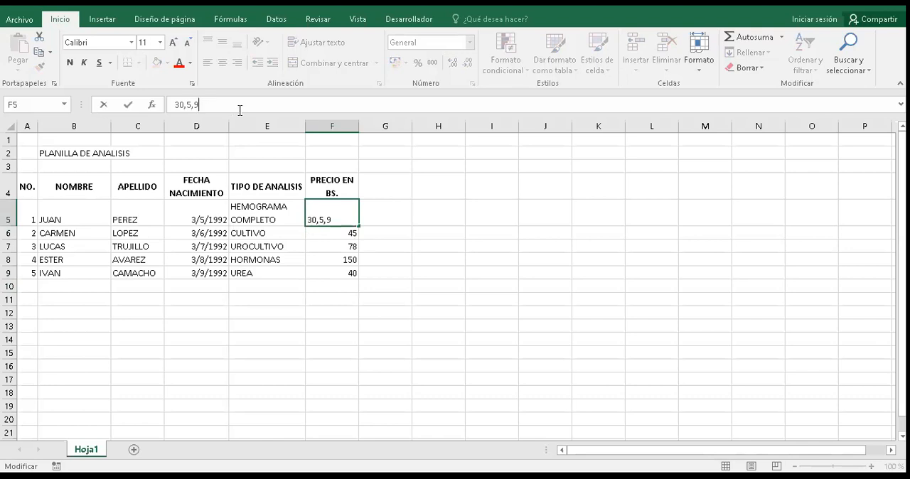
key("Return")
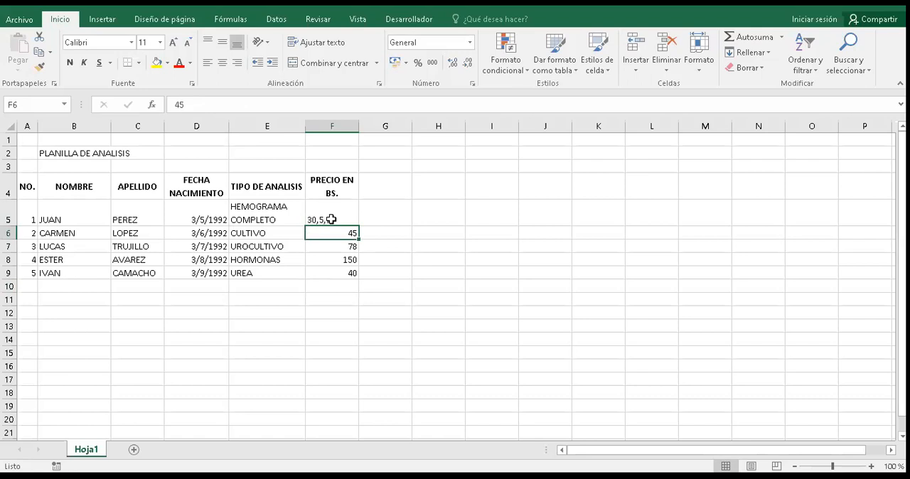
Step: Compare the alignment of the F5 entry with the prices in F6:F9
left_click(331, 221)
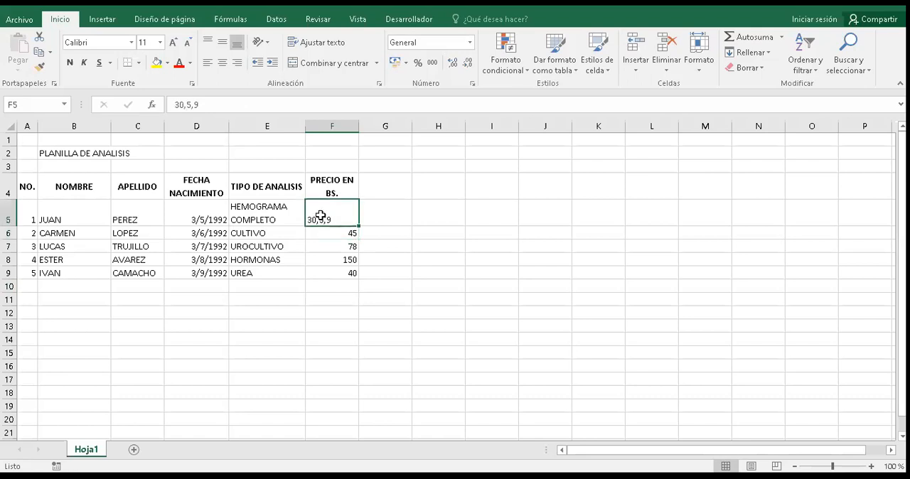
left_click(337, 235)
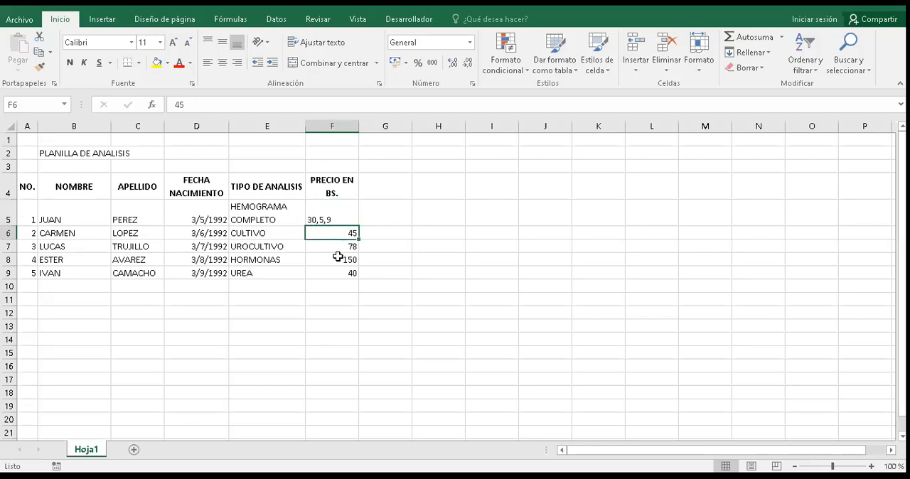
key("Down")
key("Down")
key("Up")
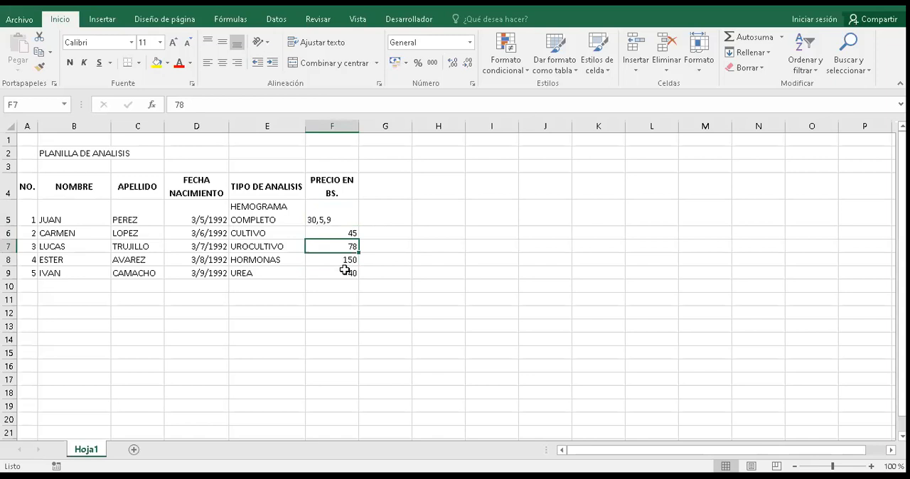
key("Down")
key("Down")
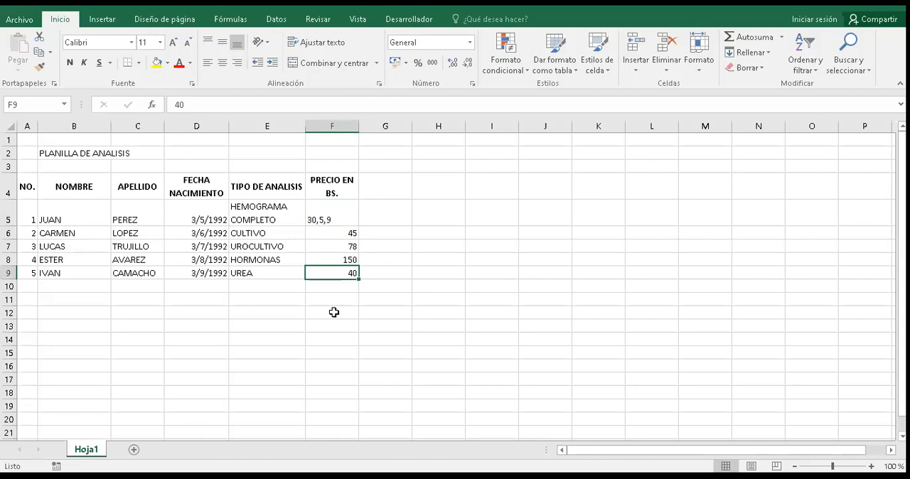
Step: Correct the price in F5 to 30,5 and set the price in F6 to 45,5
key("Up")
key("Up")
key("Up")
key("Up")
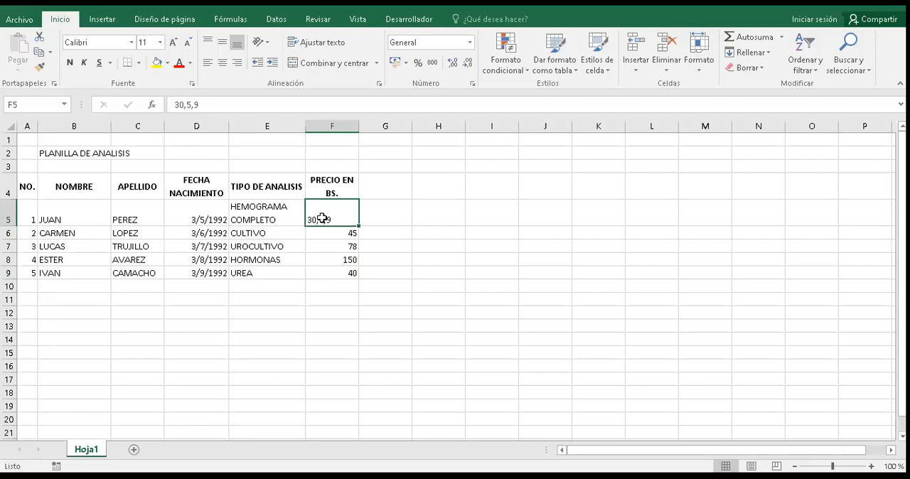
left_click(218, 106)
key("BackSpace")
key("BackSpace")
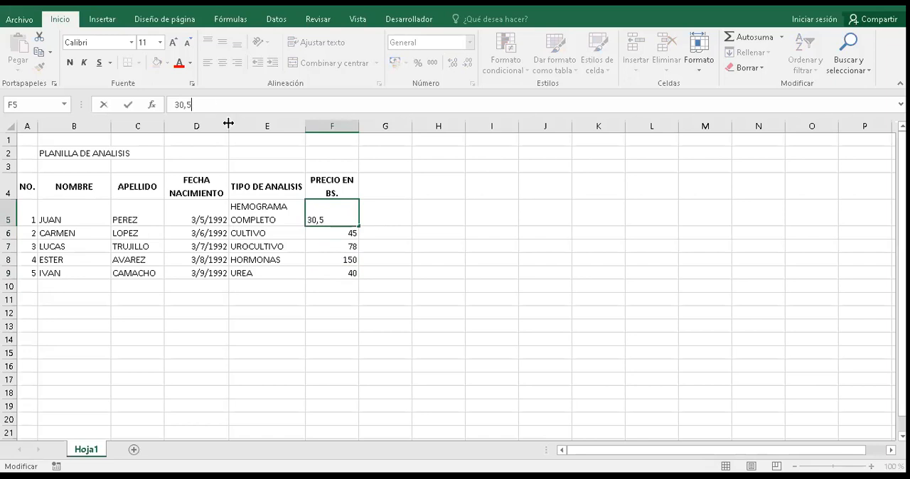
key("Return")
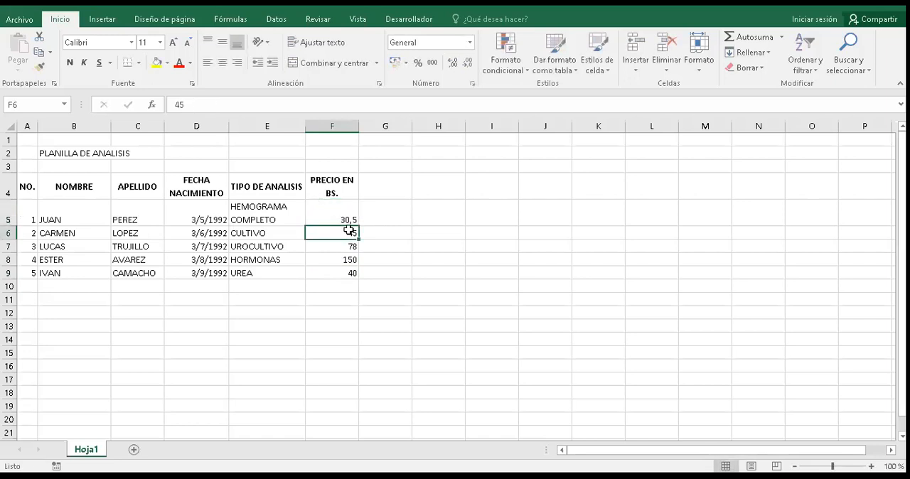
left_click(225, 99)
type(",5")
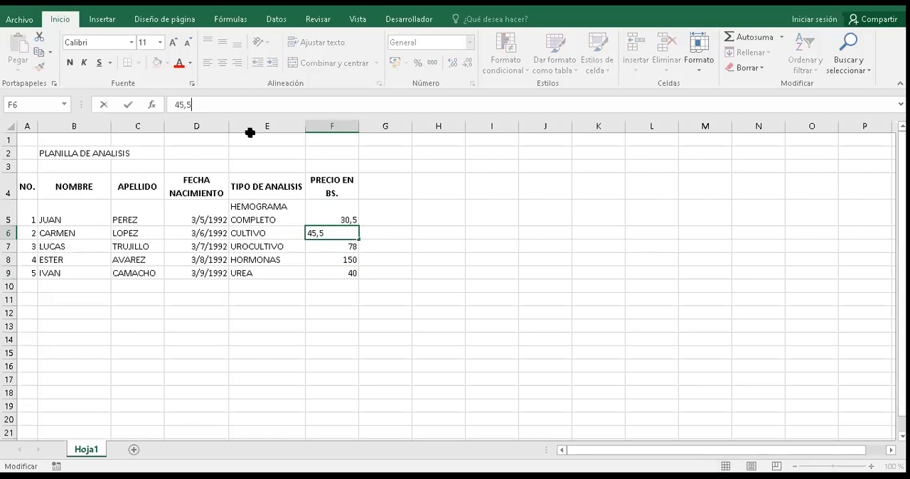
key("Return")
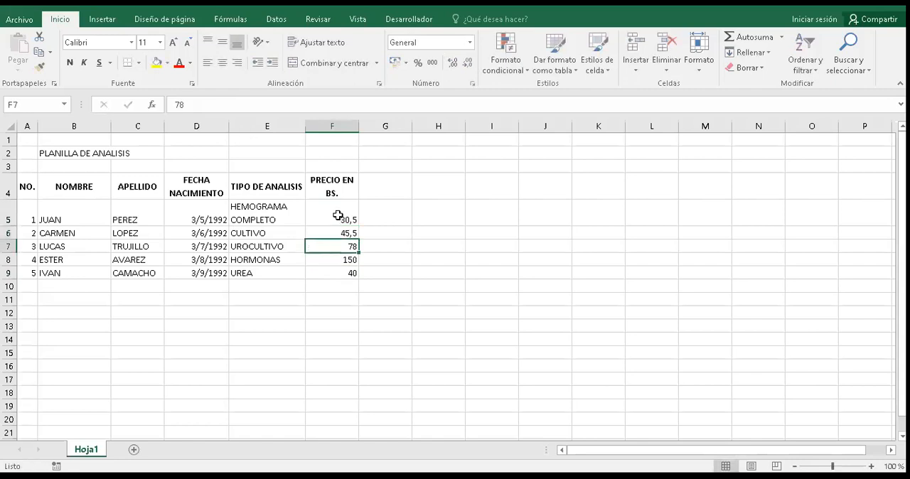
Step: Try more and fewer decimals on the prices in F5:F9, and format them as Moneda
left_click(352, 221)
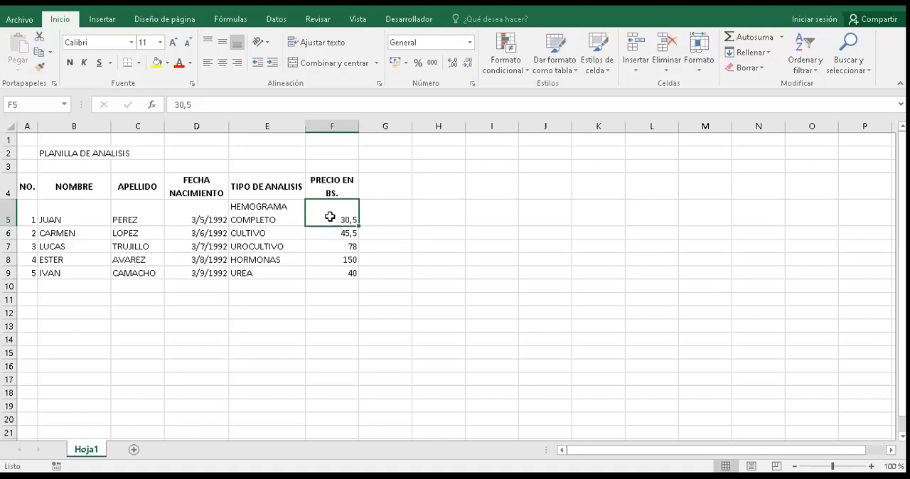
left_click(331, 270, "shift")
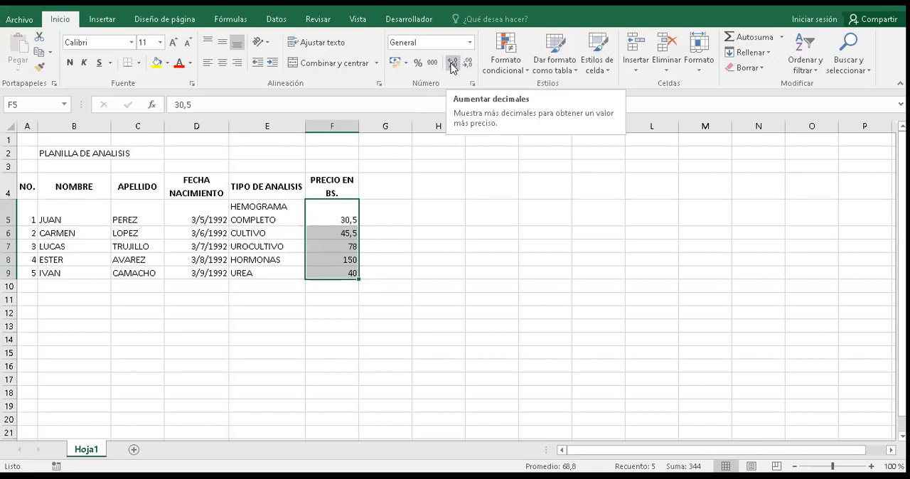
left_click(452, 64)
left_click(451, 64)
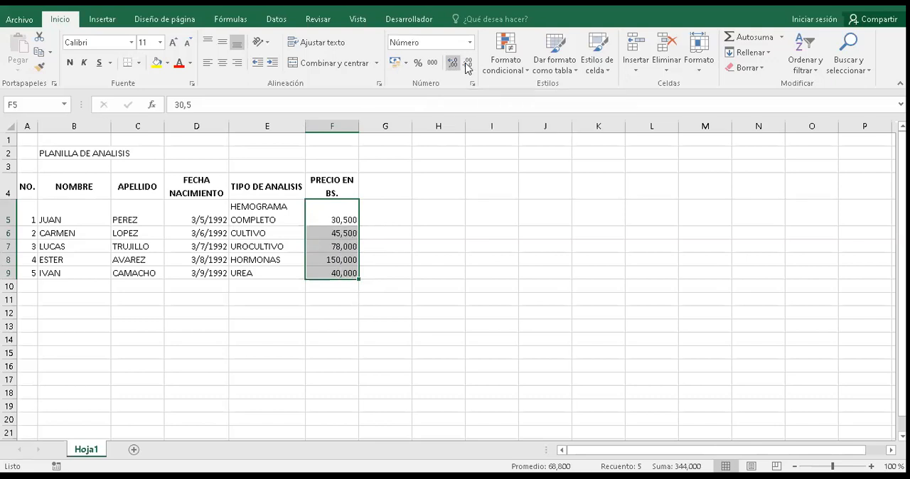
left_click(468, 64)
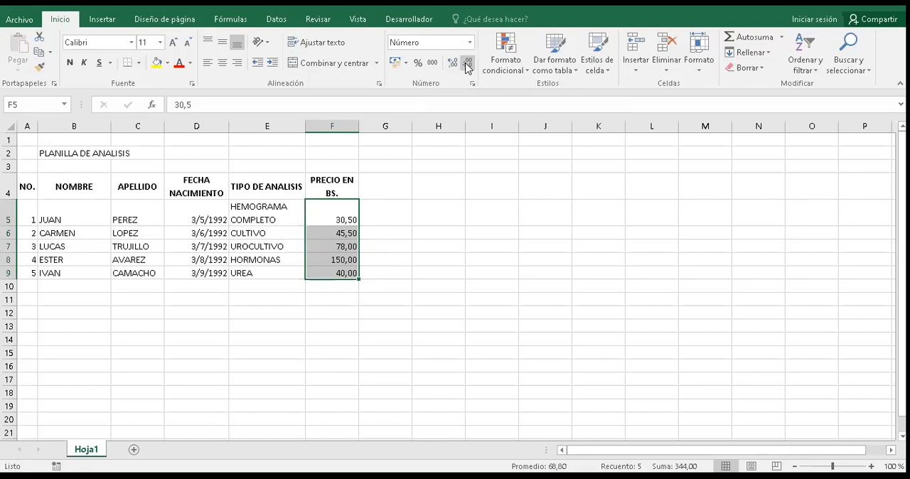
left_click(468, 64)
left_click(468, 64)
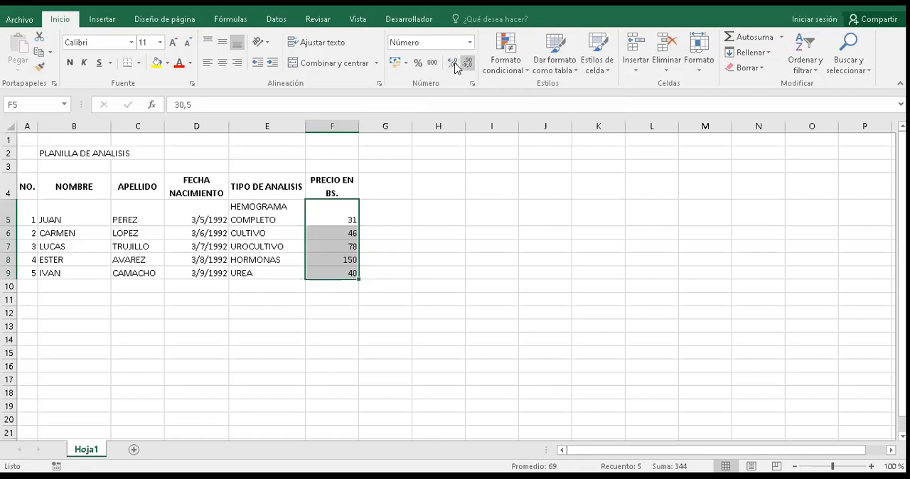
left_click(455, 64)
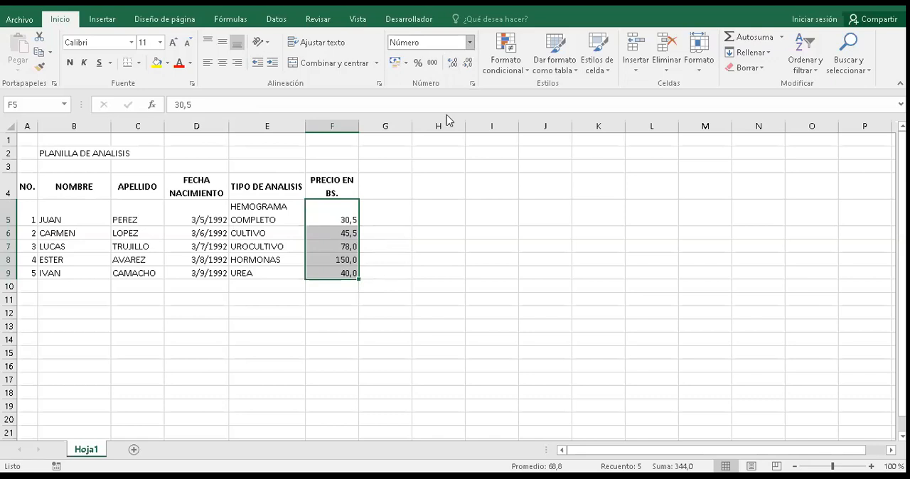
left_click(469, 43)
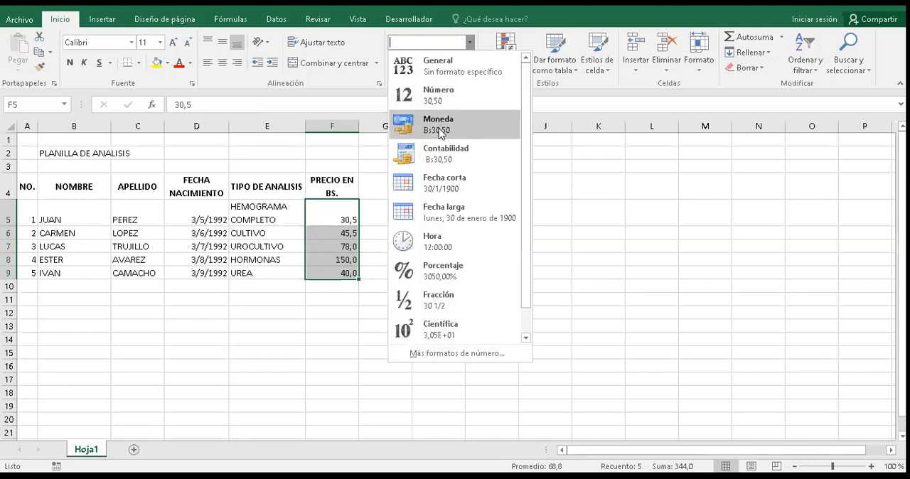
left_click(439, 128)
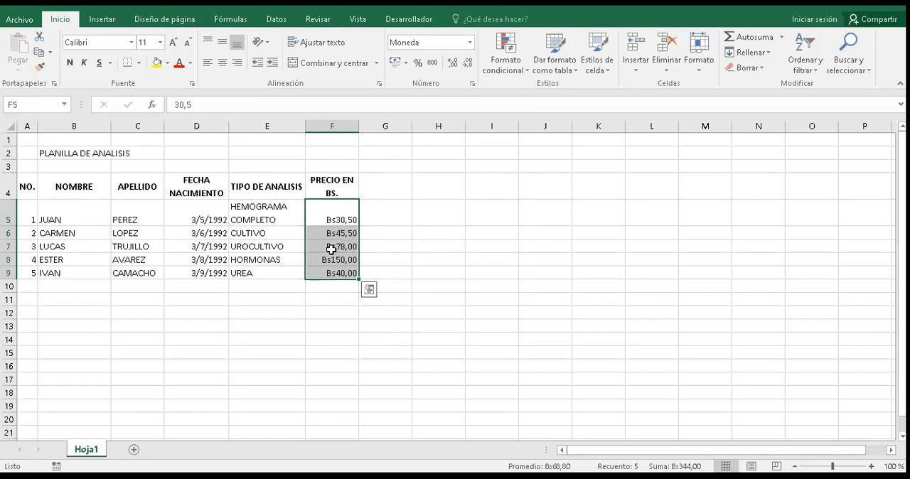
Step: Enter the test value 7 in the empty cell C12 and select that cell
left_click(156, 313)
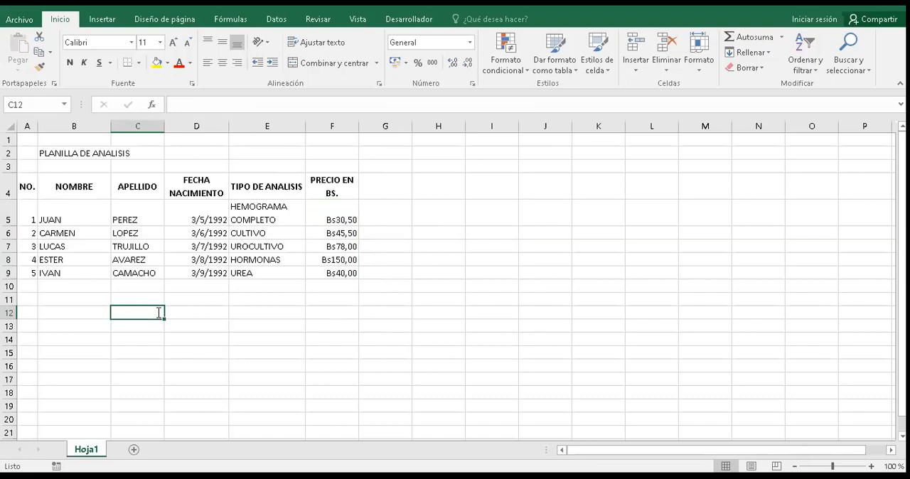
type("Bs")
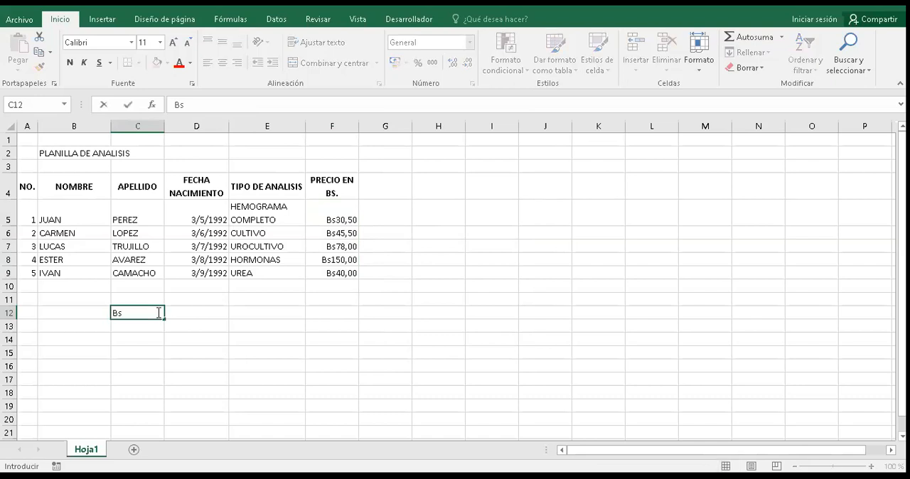
type("7")
key("Return")
left_click(133, 315)
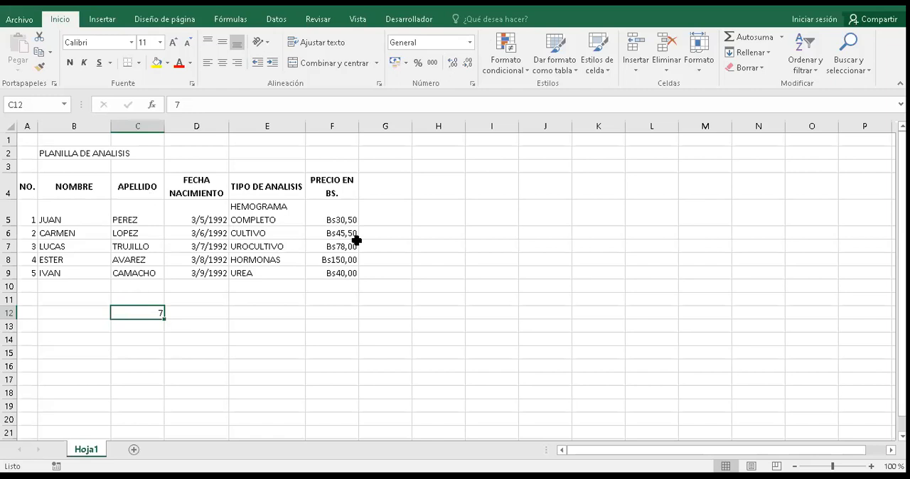
Step: Add the currency prefix Bs to the number in C12 so the entry reads Bs7, and reselect the cell
left_click(178, 104)
type("B")
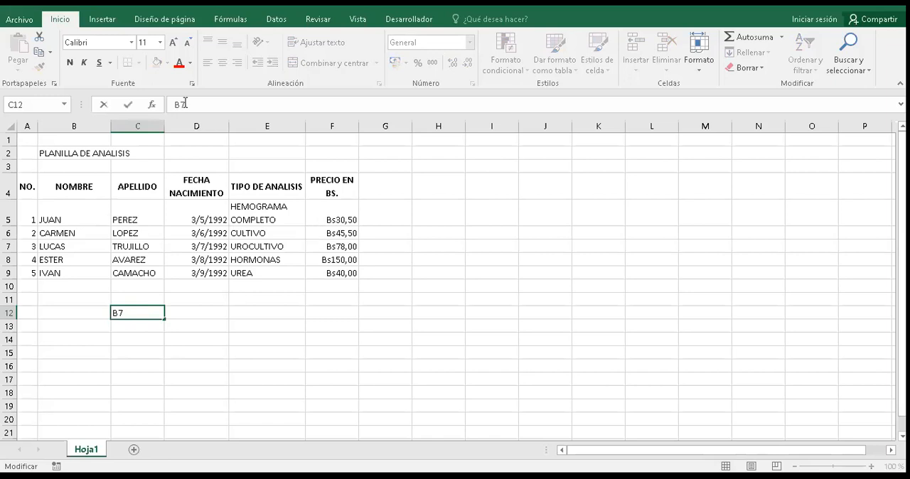
type("S")
key("BackSpace")
type("s")
key("Return")
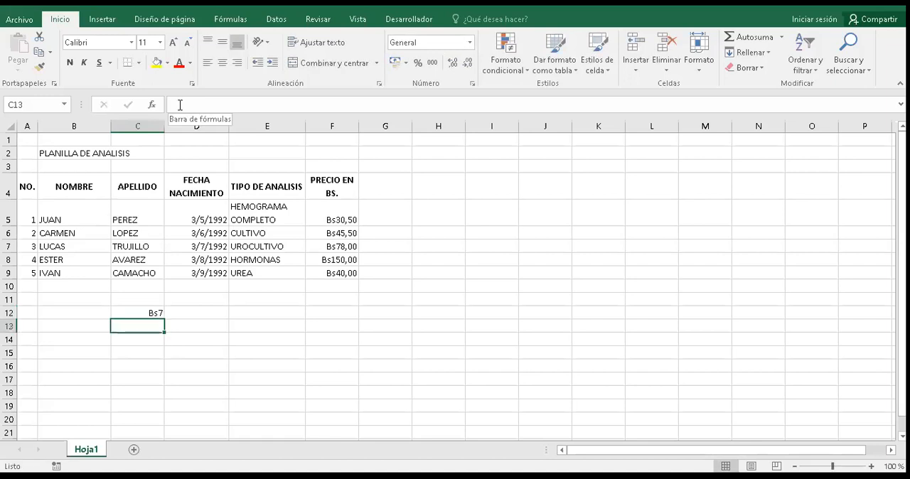
key("Up")
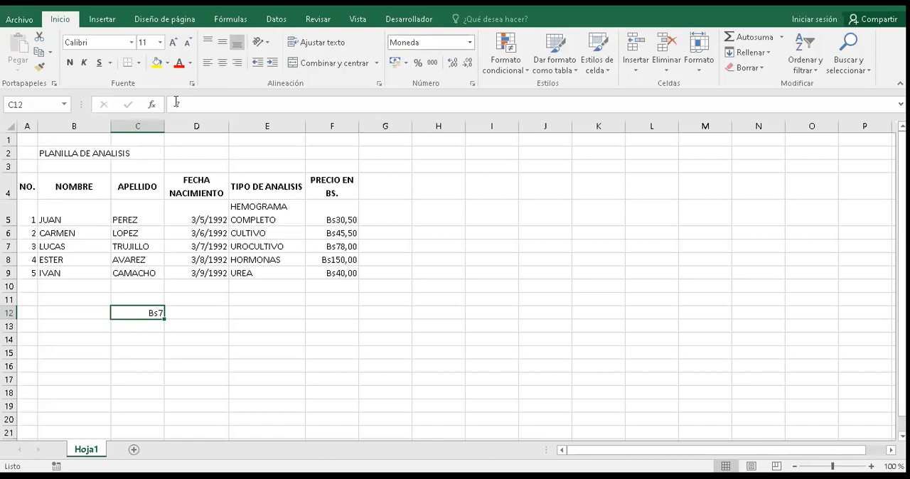
Step: Change the number format of the test cell C12 to General
key("alt+o")
key("l")
key("Left")
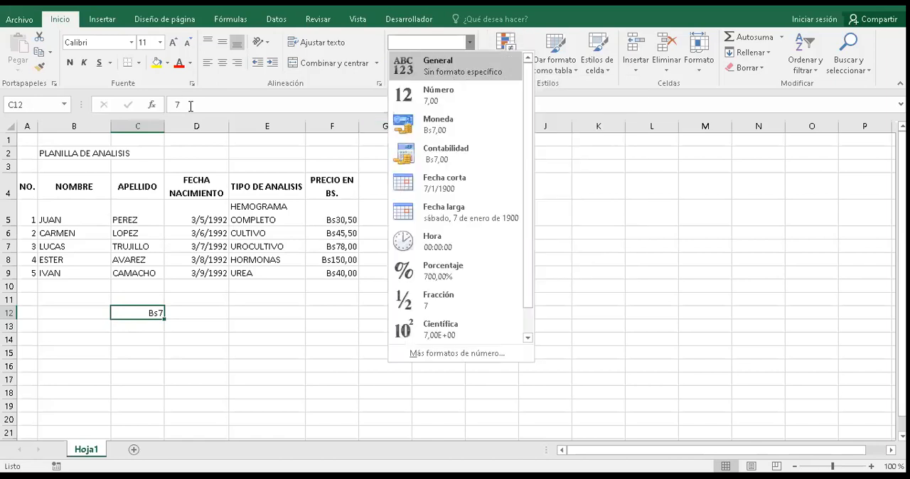
key("Return")
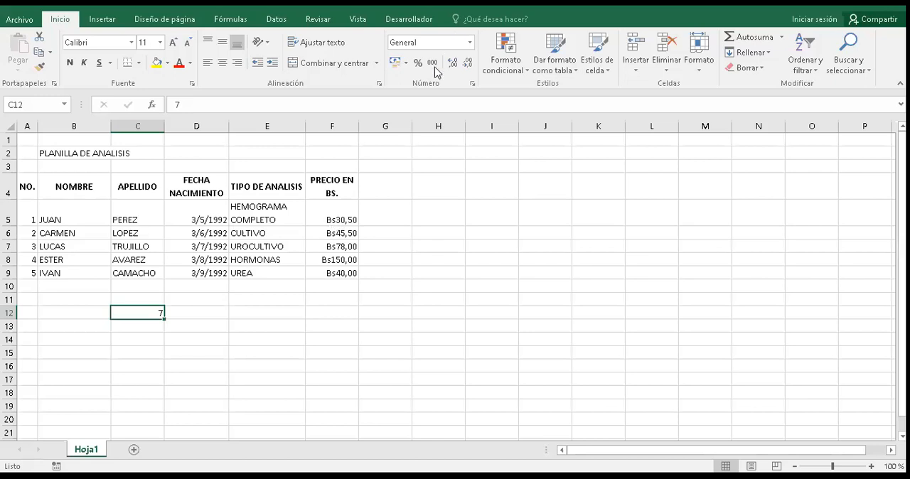
Step: Try adding the currency prefix $us in front of the UROCULTIVO price in F7
left_click(331, 246)
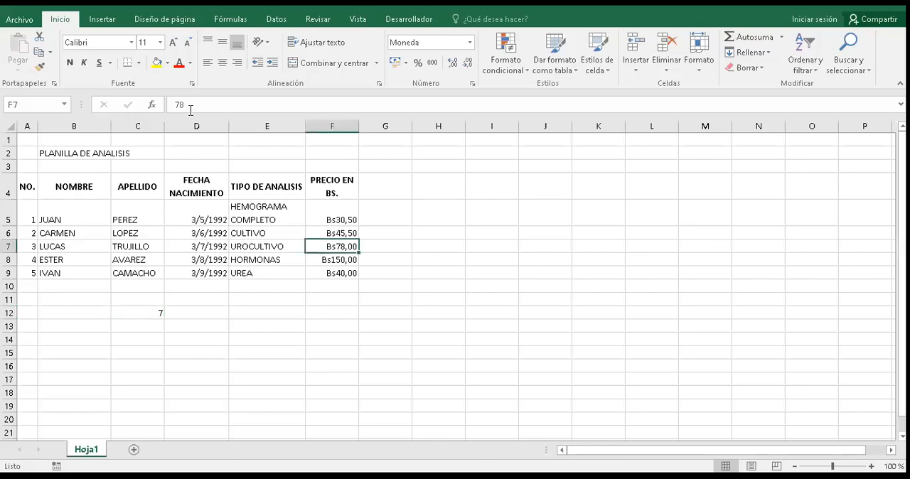
left_click(179, 105)
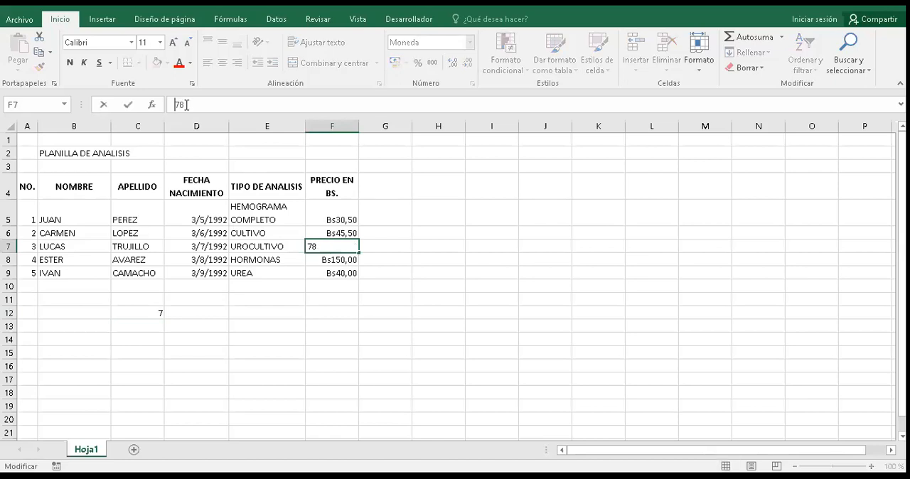
type("$us")
key("Return")
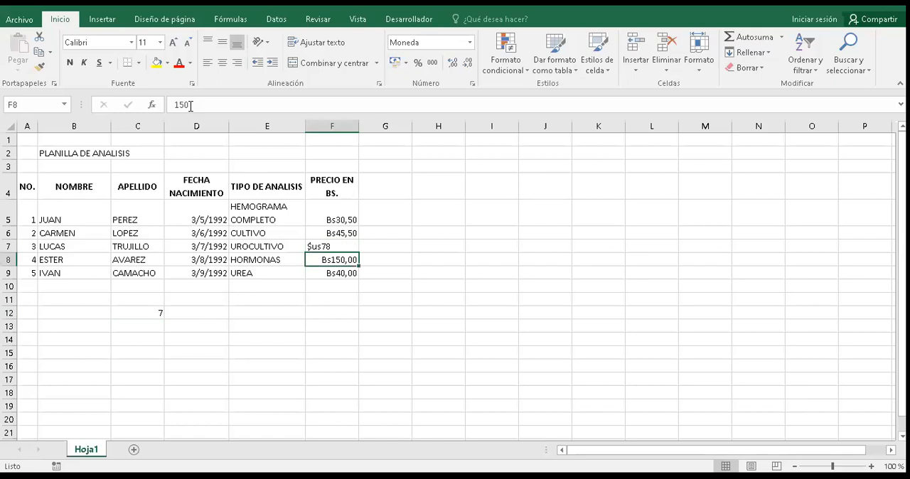
Step: Remove the $us prefix from the price in F7 and clear the test value from C12
key("Up")
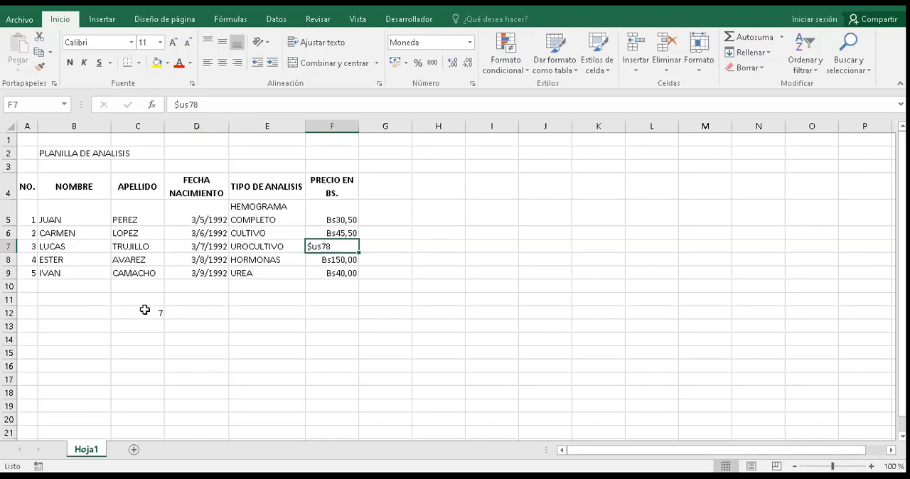
key("F2")
key("Home")
key("Delete")
key("Delete")
key("Delete")
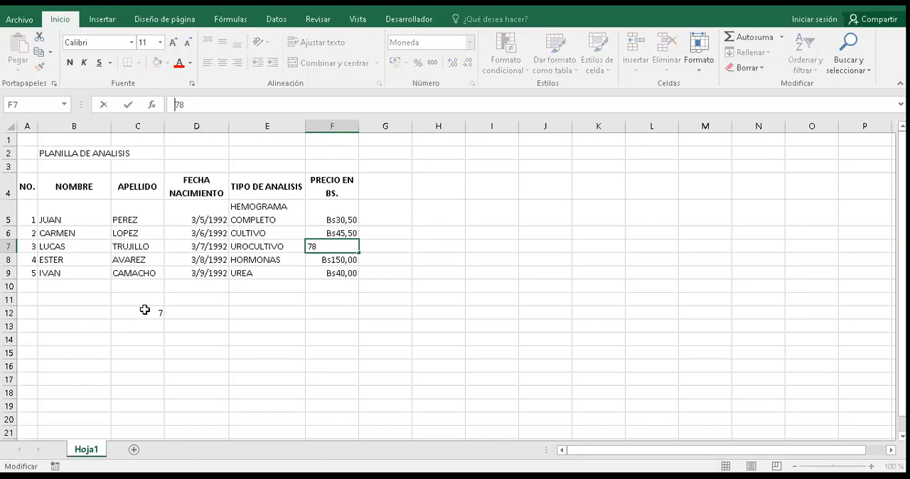
key("Return")
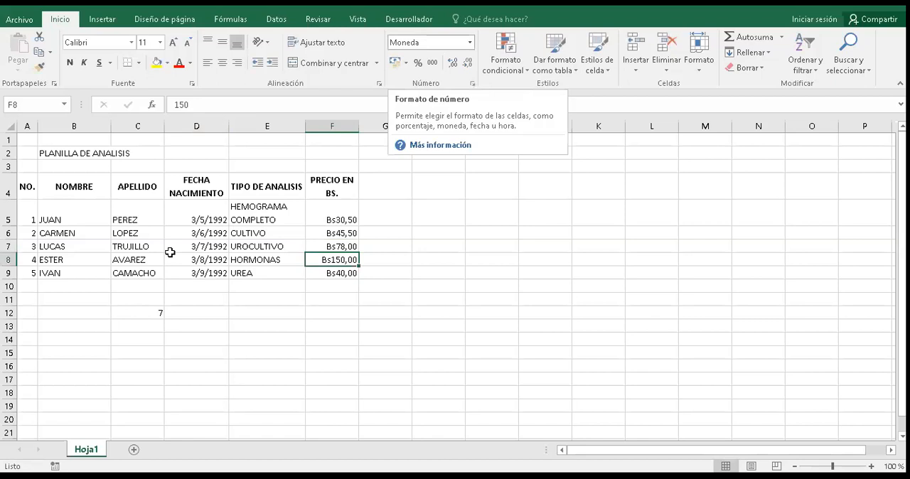
left_click(138, 313)
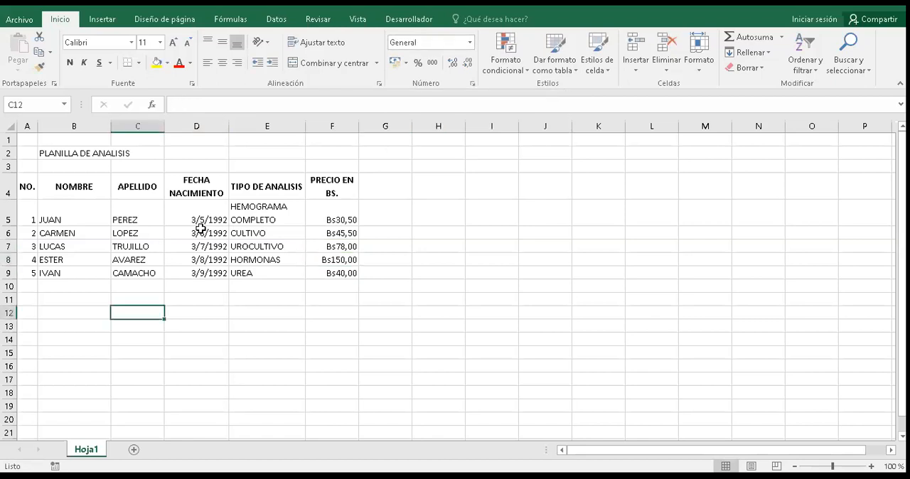
Step: Format the birth date in D6 as Fecha larga and widen column D so the full date fits
left_click(198, 231)
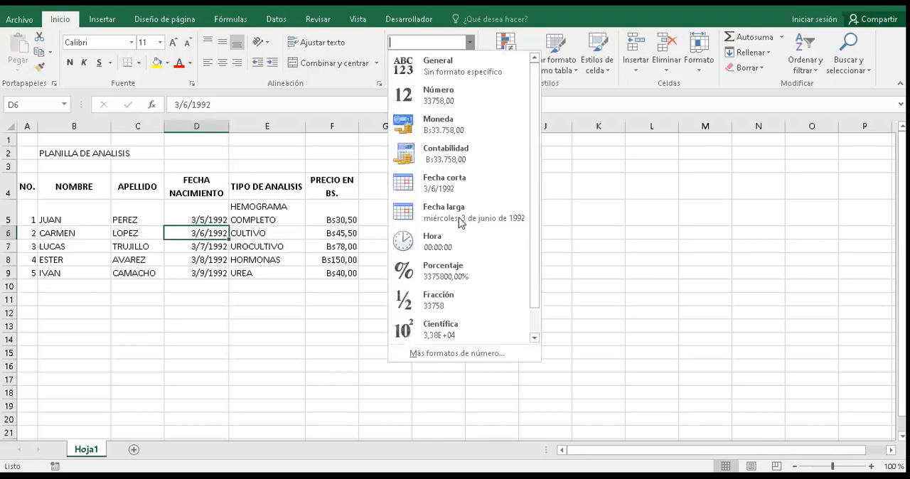
left_click(459, 218)
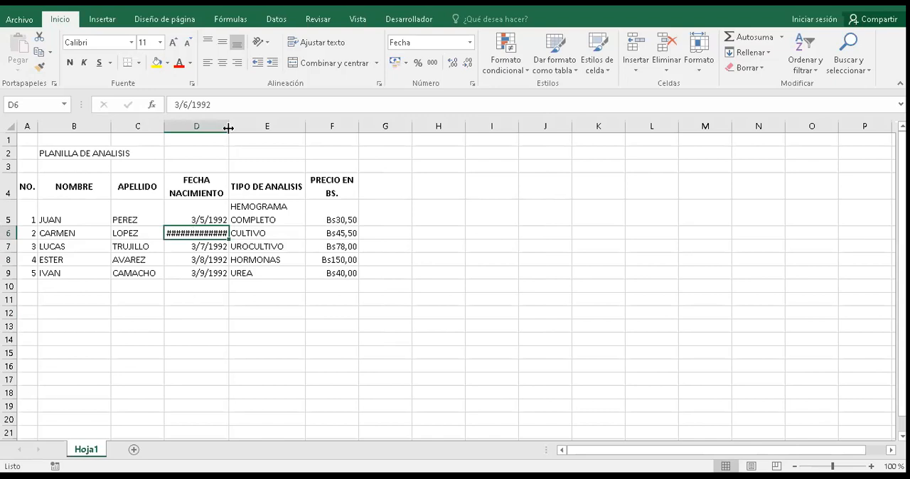
left_click_drag(229, 127, 303, 122)
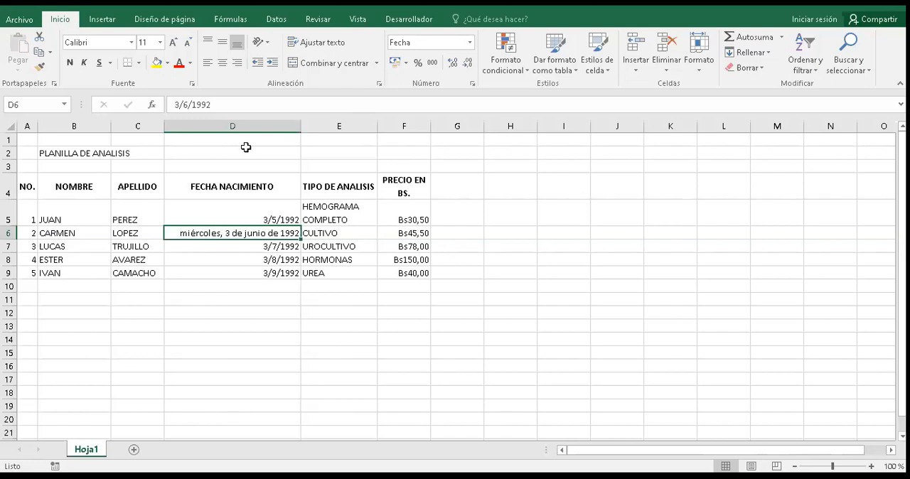
Step: Narrow column D, and widen it again until the long date in D6 fits
left_click_drag(236, 127, 235, 127)
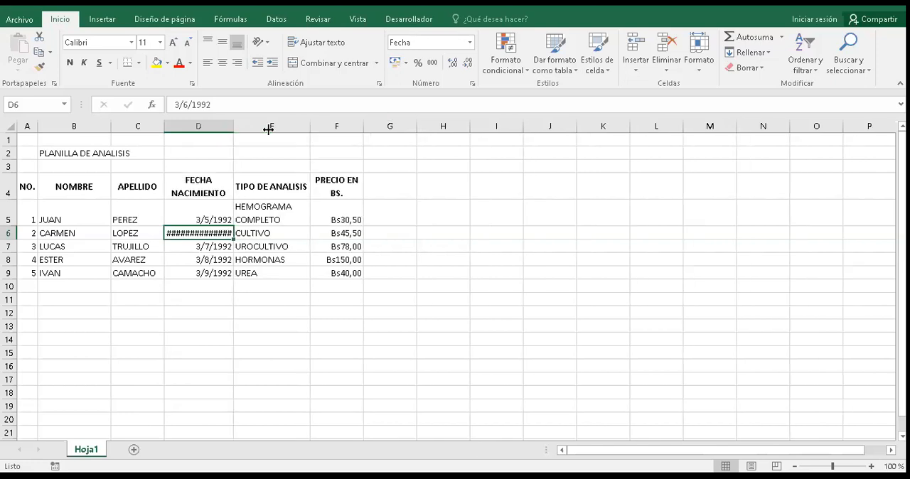
left_click_drag(234, 128, 283, 129)
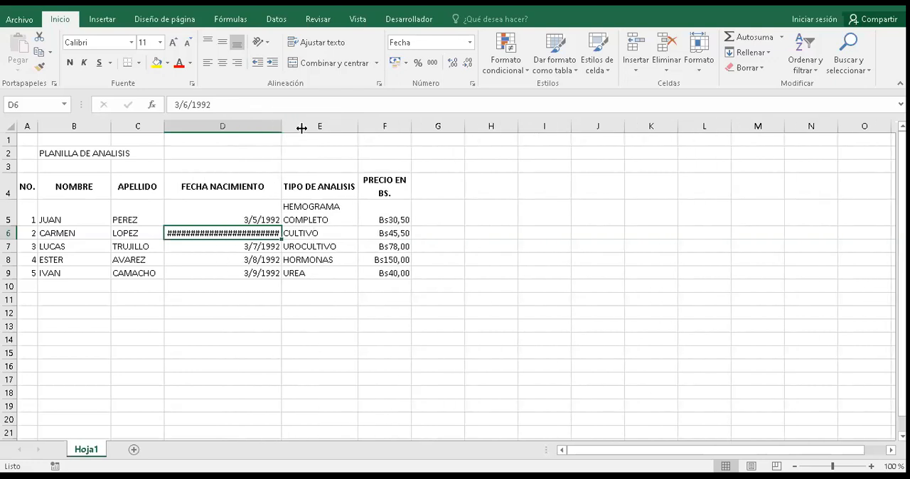
double_click(301, 128)
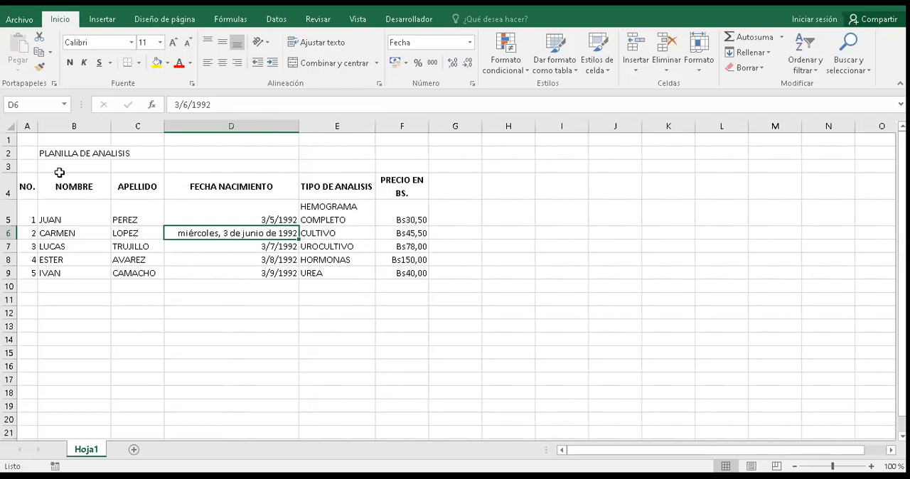
Step: Apply Todos los bordes to the whole table in A4:F9
left_click(28, 186)
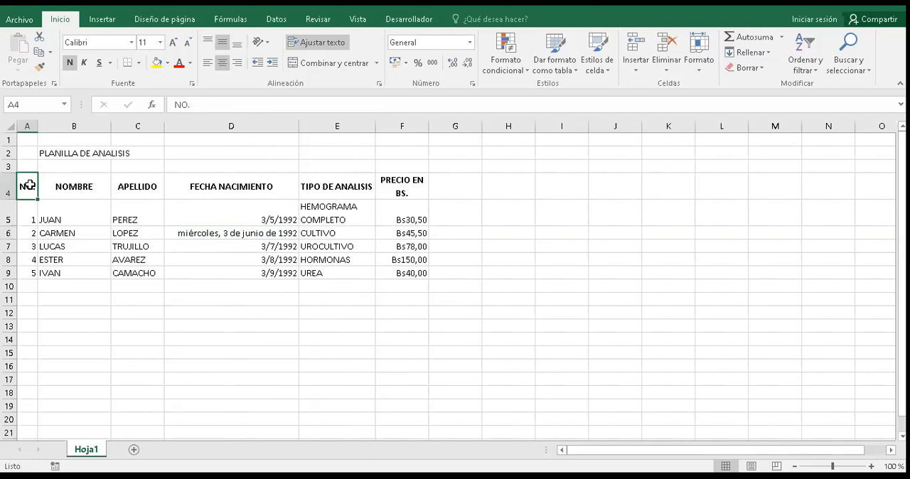
key("ctrl+shift+Right")
key("shift+Down")
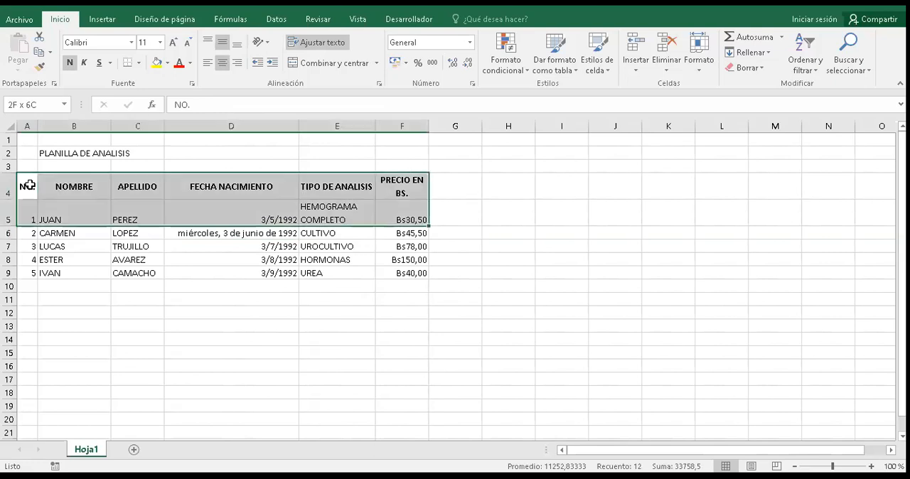
key("ctrl+shift+Down")
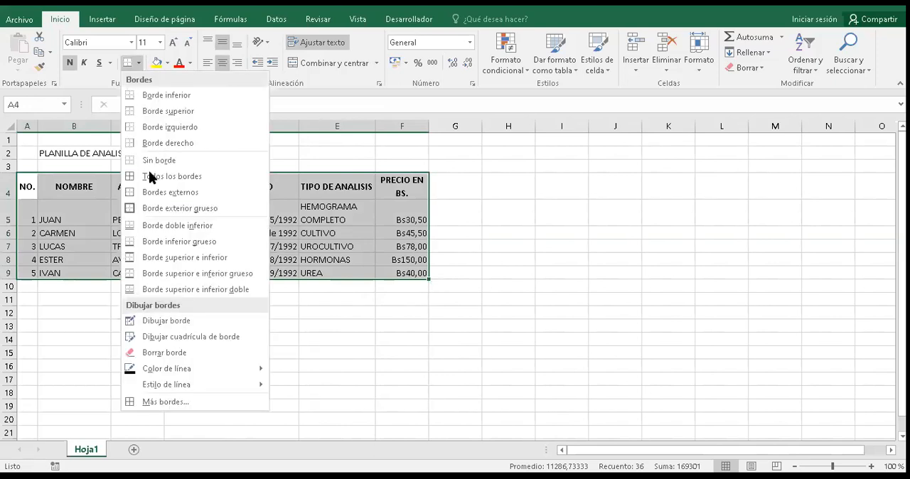
left_click(145, 178)
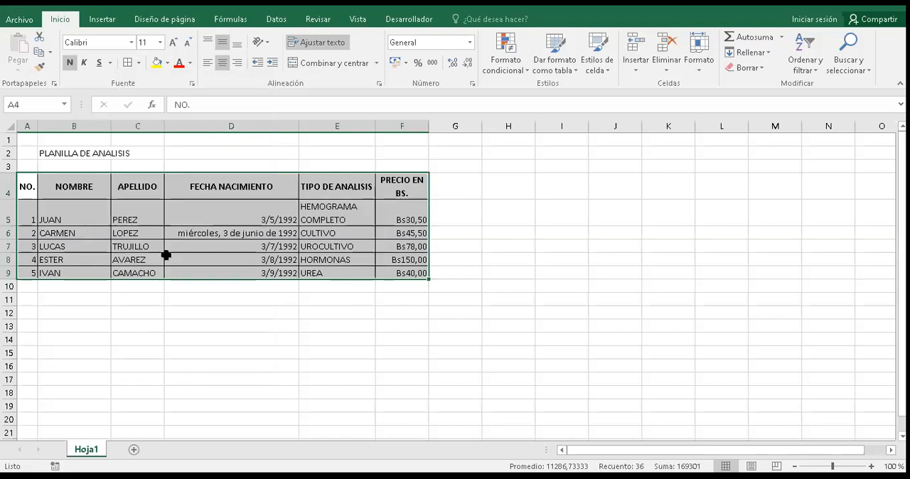
Step: Fill the header row A4:F4 with a light gold theme colour
left_click(23, 187)
key("shift+Right")
key("shift+Right")
key("shift+Right")
key("shift+Right")
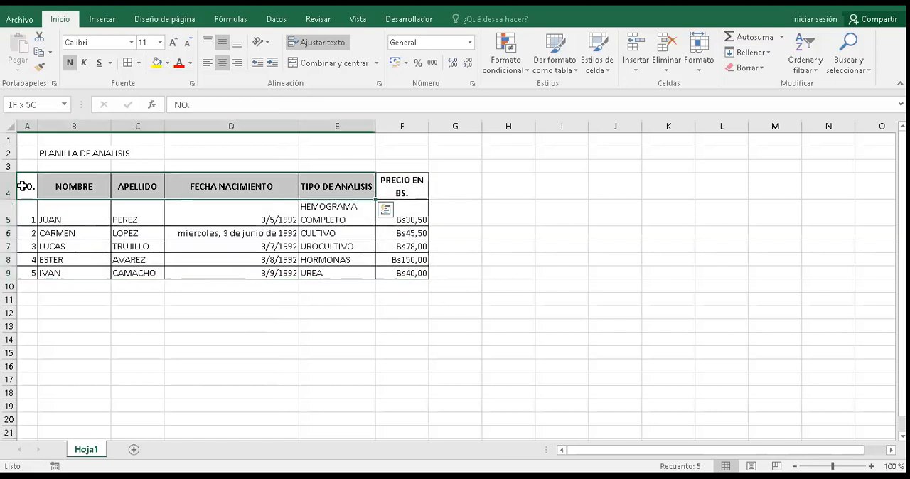
key("shift+Right")
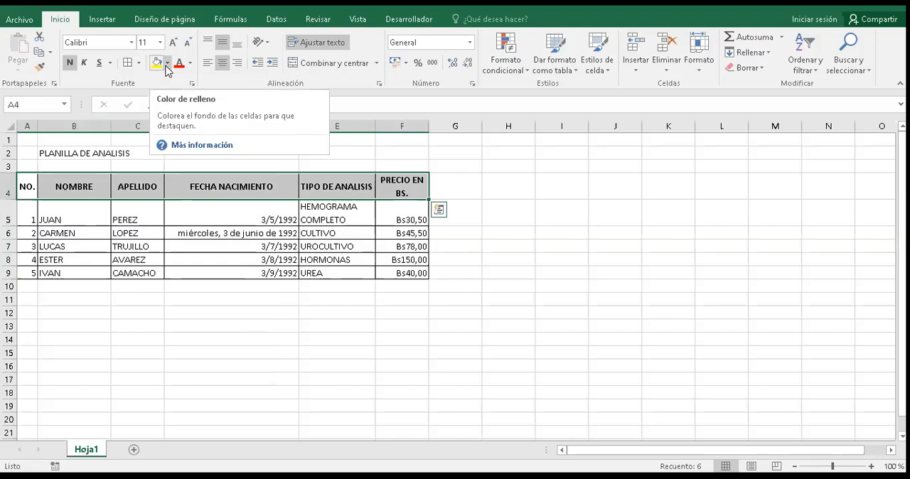
left_click(168, 63)
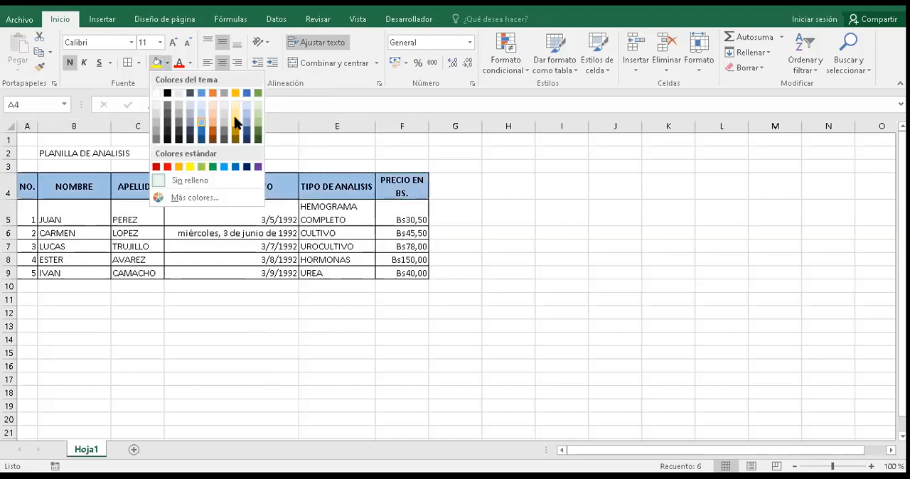
left_click(234, 118)
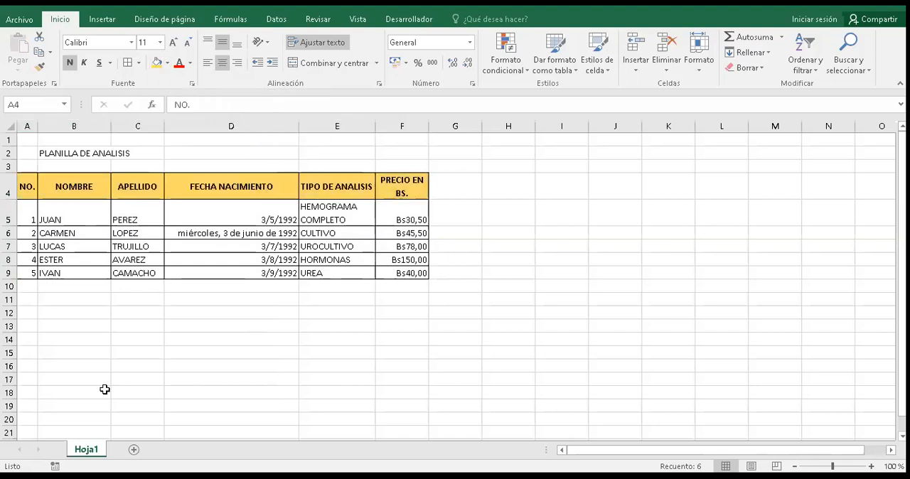
Step: Rename the sheet Hoja1 as planilla de analisis
left_click(91, 456)
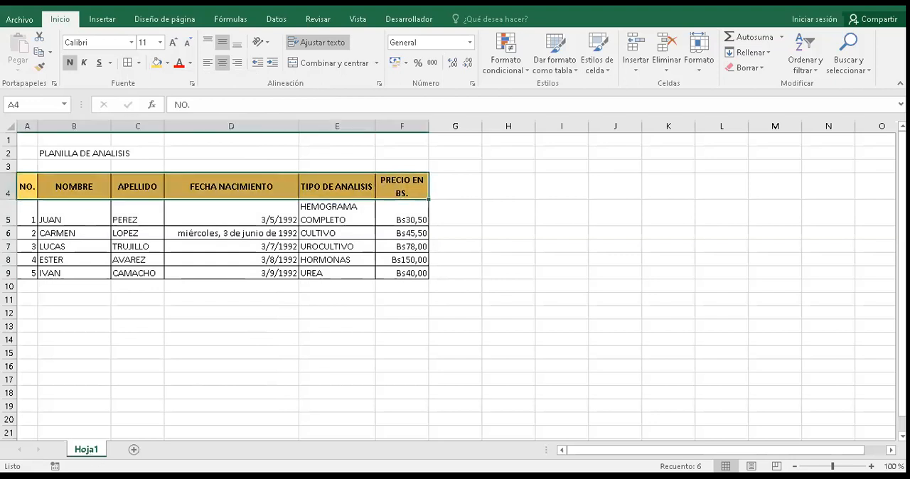
double_click(90, 450)
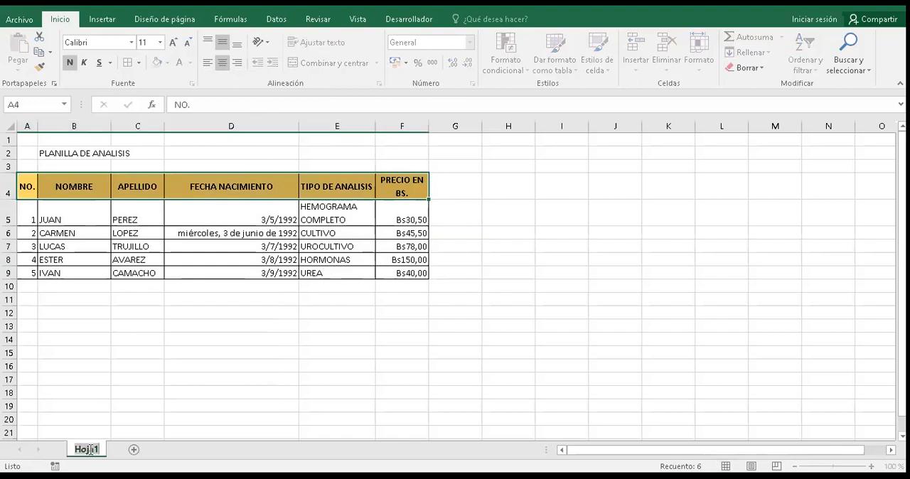
type("planilla de analisis")
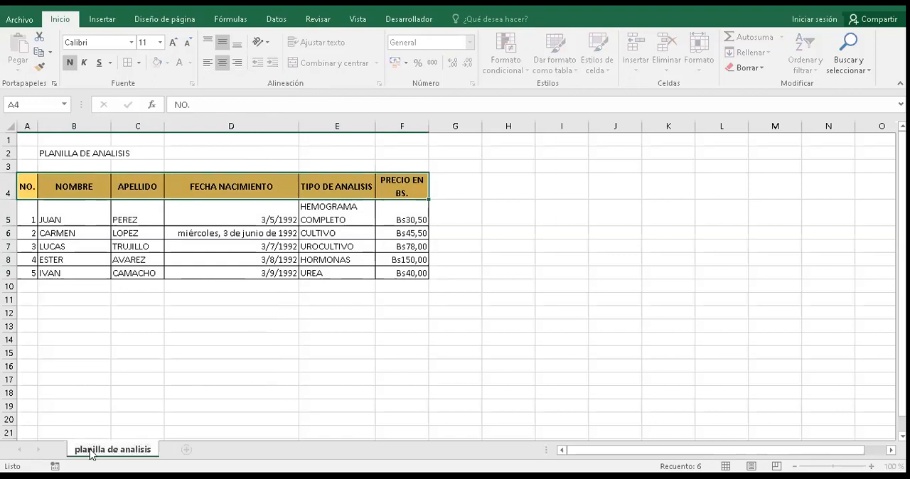
key("Return")
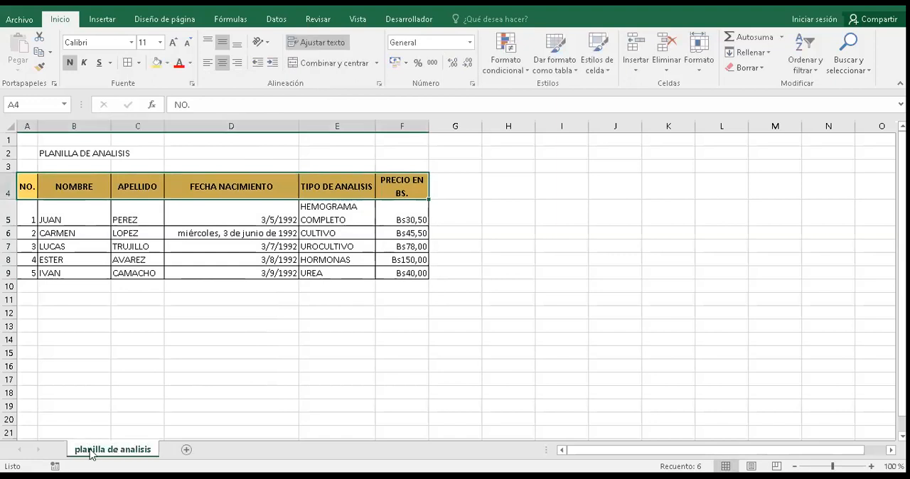
Step: Give the planilla de analisis sheet tab a yellow standard colour and deselect the header row
right_click(91, 453)
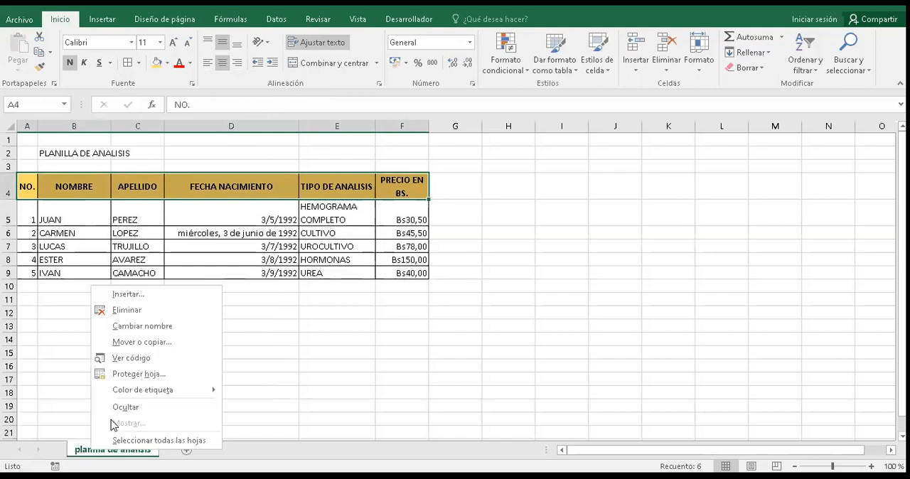
mouse_move(132, 392)
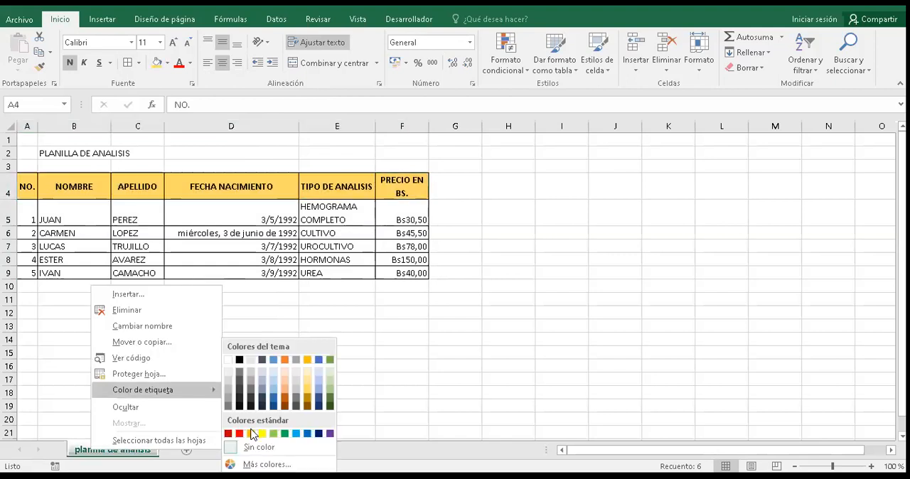
left_click(126, 452)
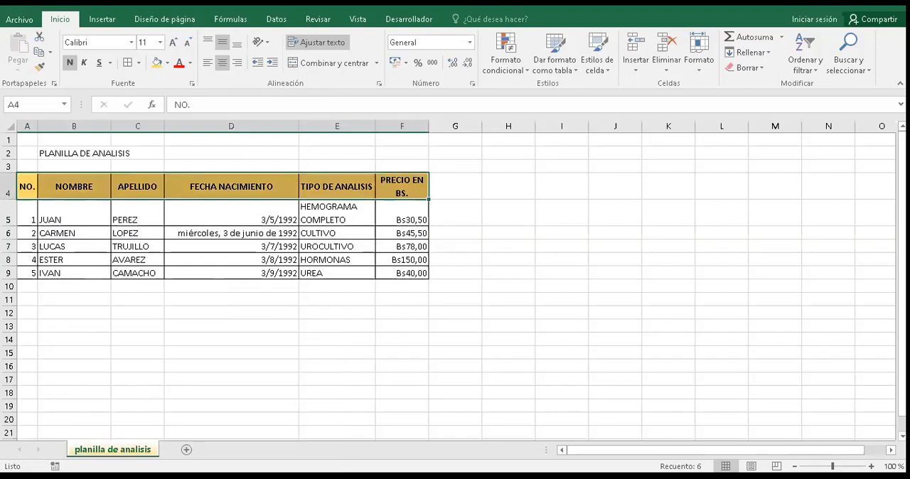
right_click(124, 451)
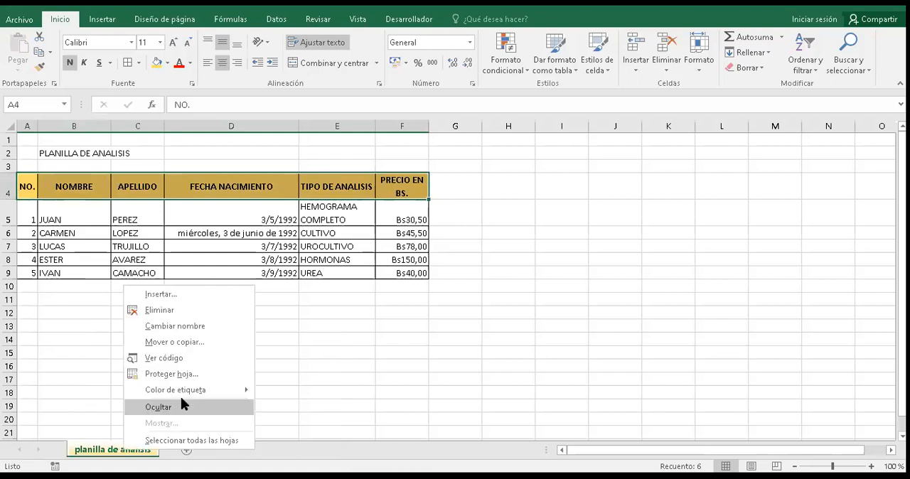
left_click(115, 452)
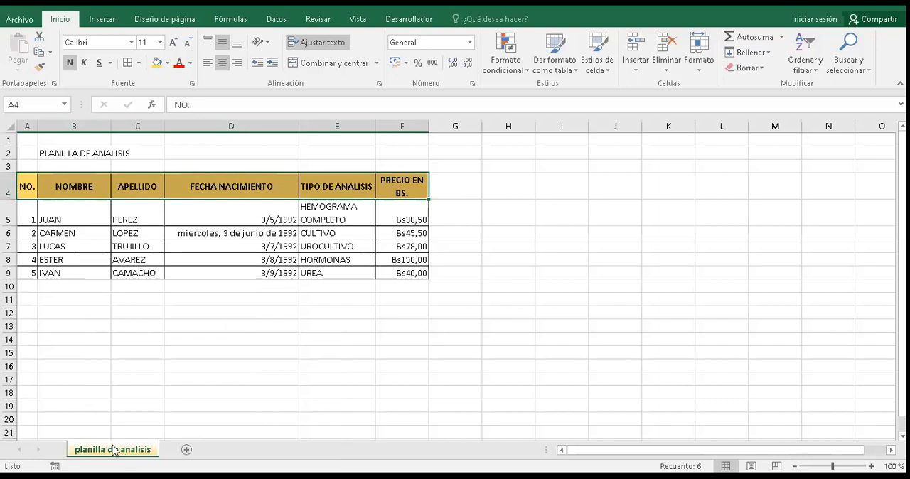
left_click(114, 361)
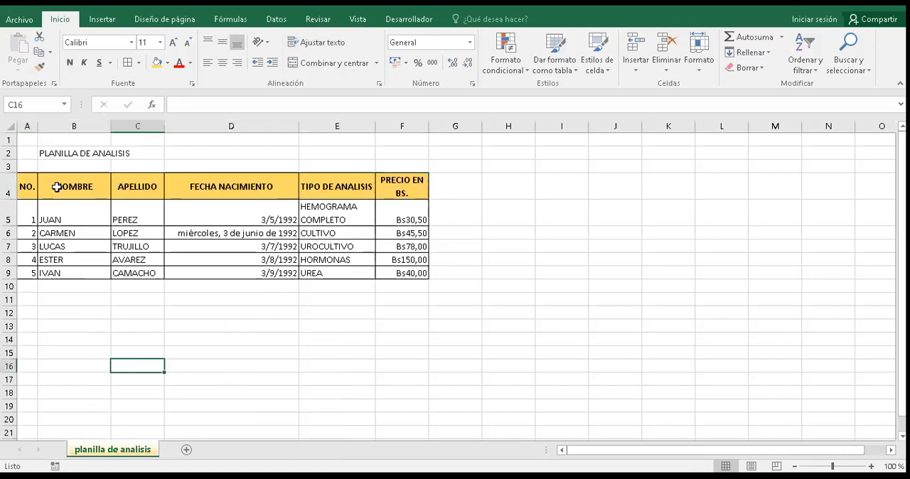
Step: Merge and centre the title PLANILLA DE ANALISIS across A2:F2
left_click(34, 153)
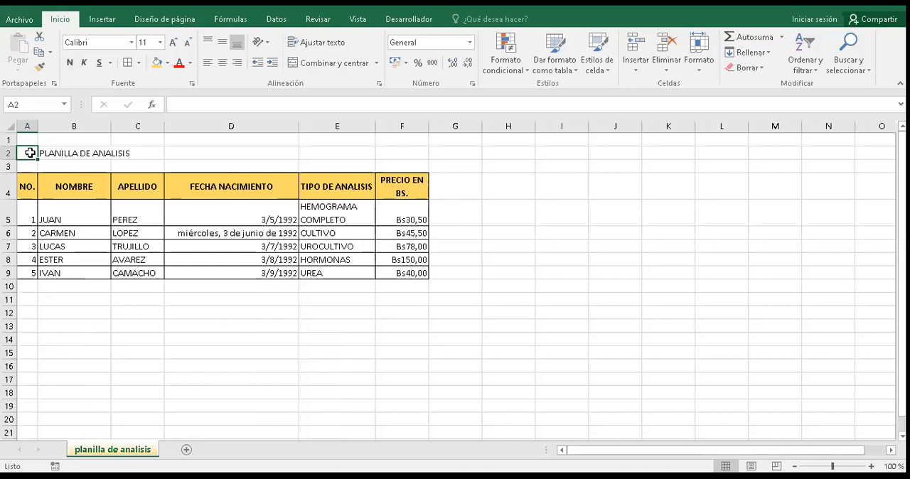
key("shift+Right")
key("shift+Right")
key("shift+Right")
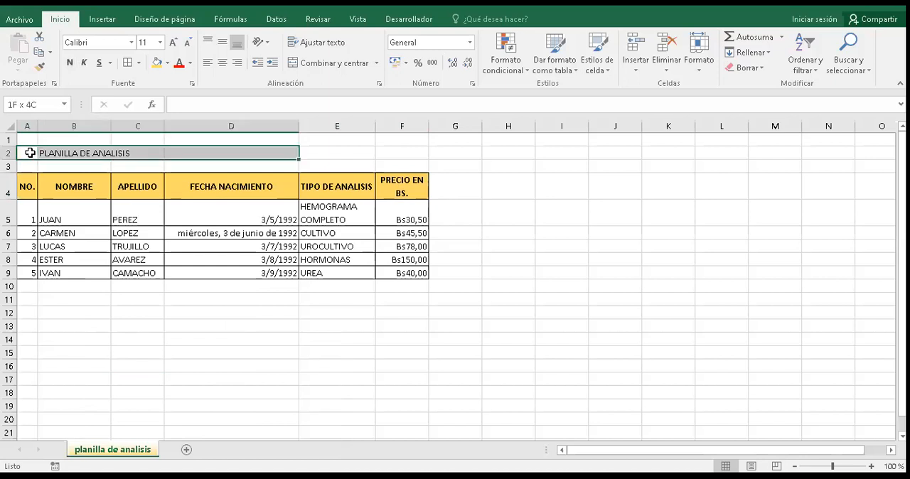
key("shift+Right")
key("shift+Right")
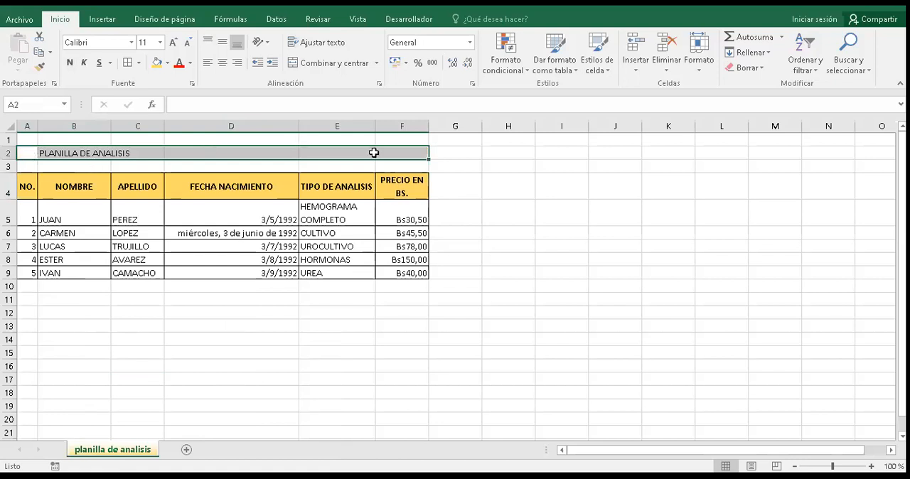
left_click(341, 64)
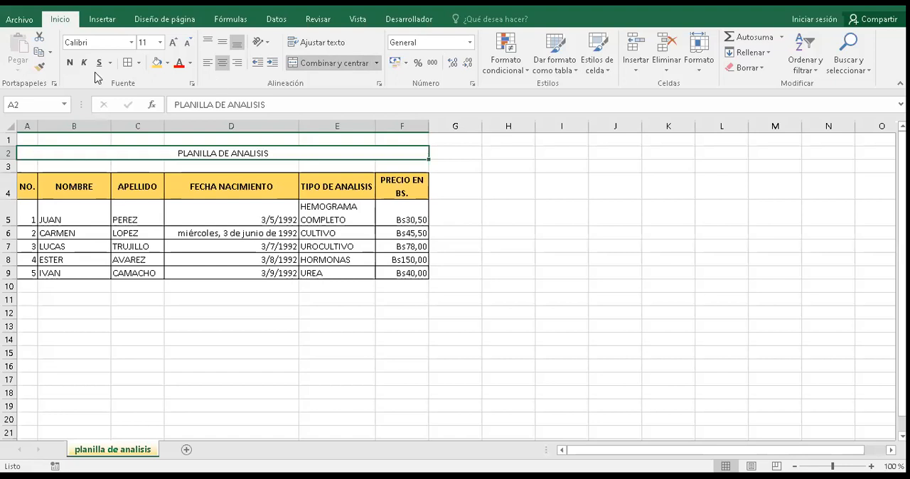
Step: Format the merged title PLANILLA DE ANALISIS as bold, 16 pt, with a dark blue font colour
key("ctrl+n")
left_click(172, 41)
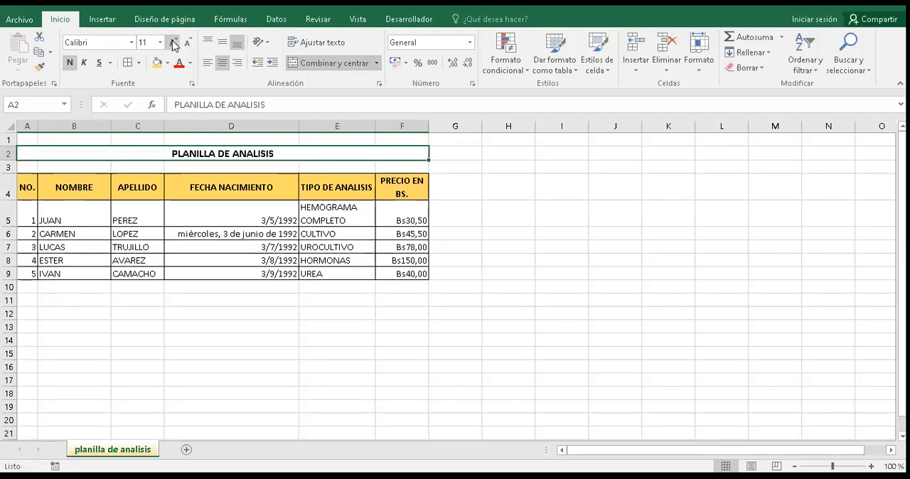
left_click(174, 43)
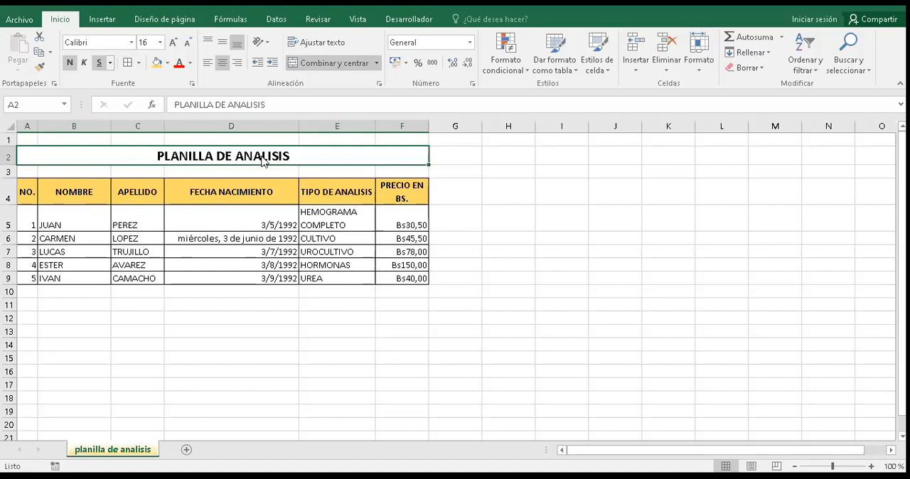
left_click(190, 63)
left_click(269, 182)
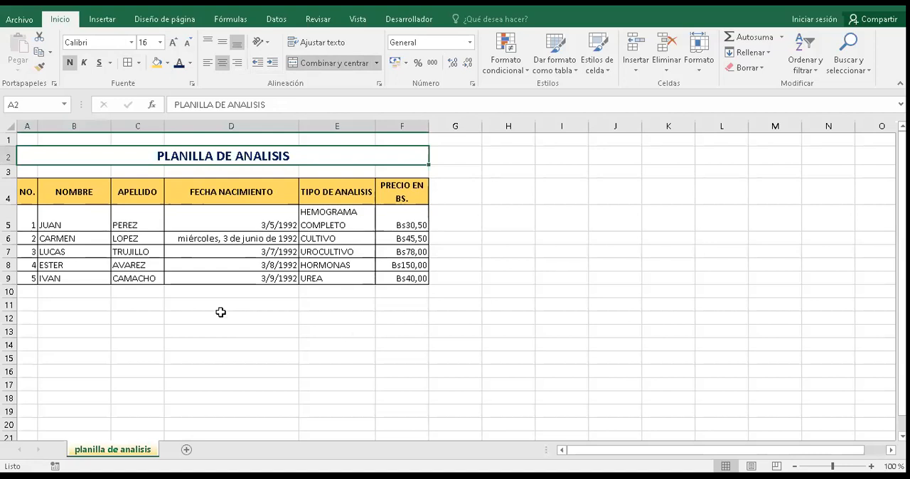
left_click(325, 332)
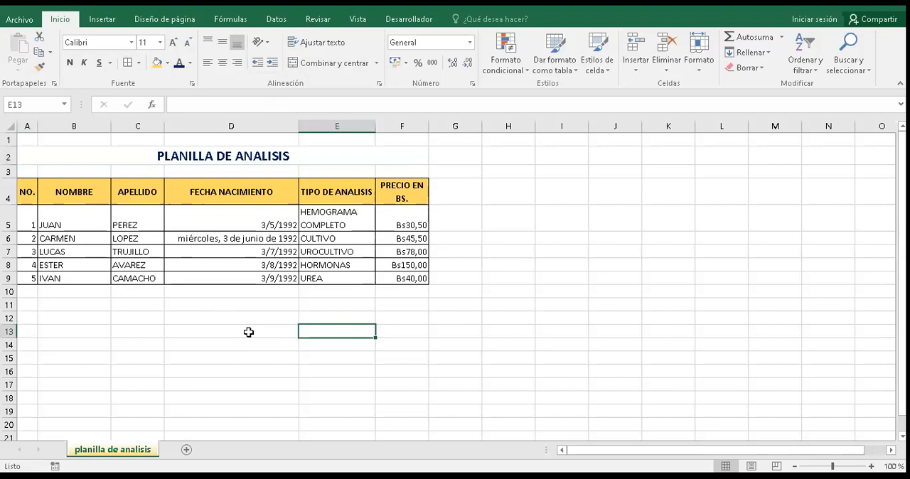
Step: Protect the planilla de analisis sheet with a password, confirming it and allowing only selection of locked and unlocked cells
right_click(104, 452)
key("Escape")
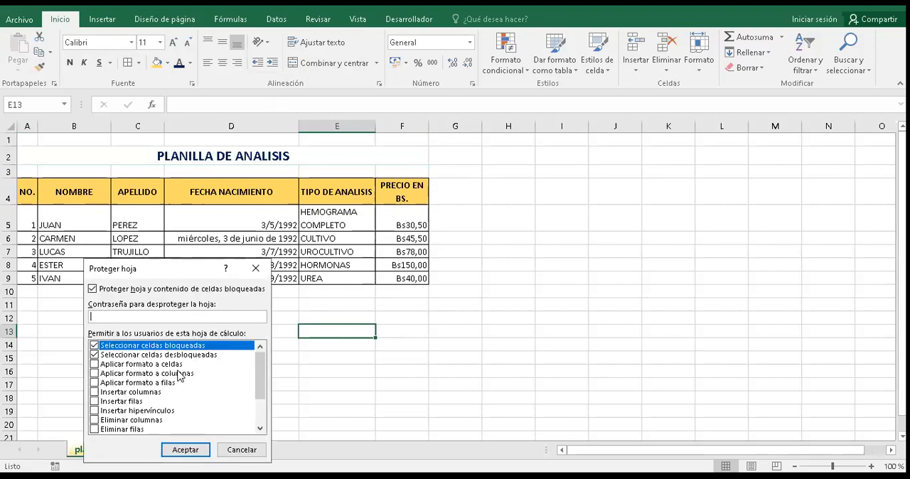
type("1234567890")
left_click(185, 450)
type("123456")
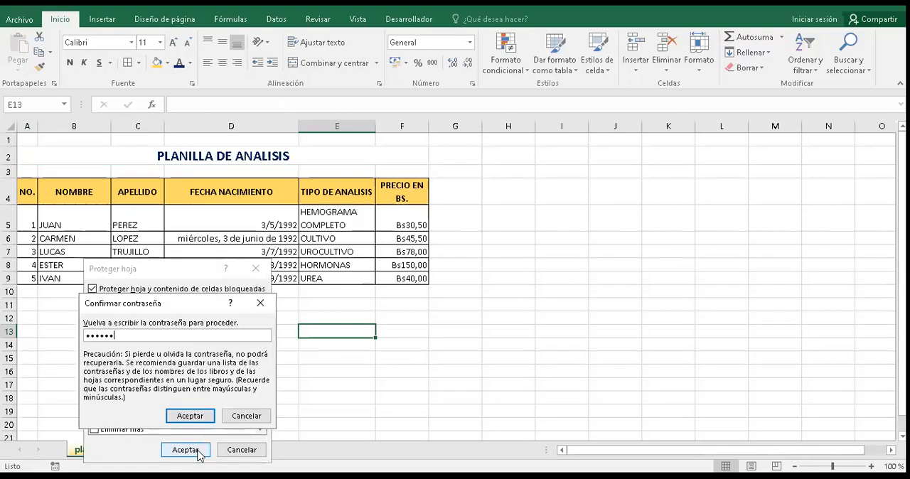
type("7890")
left_click(190, 416)
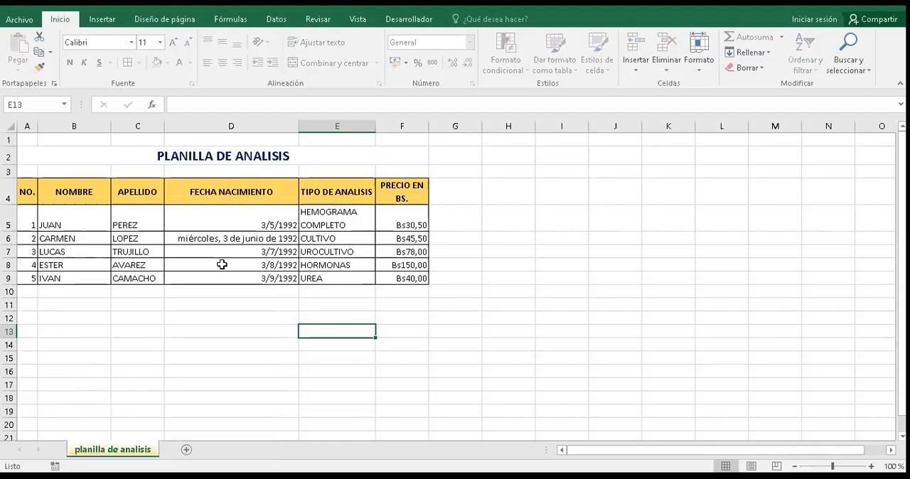
Step: Try to edit the birth date in cell D8 of the protected sheet
left_click(222, 265)
double_click(222, 264)
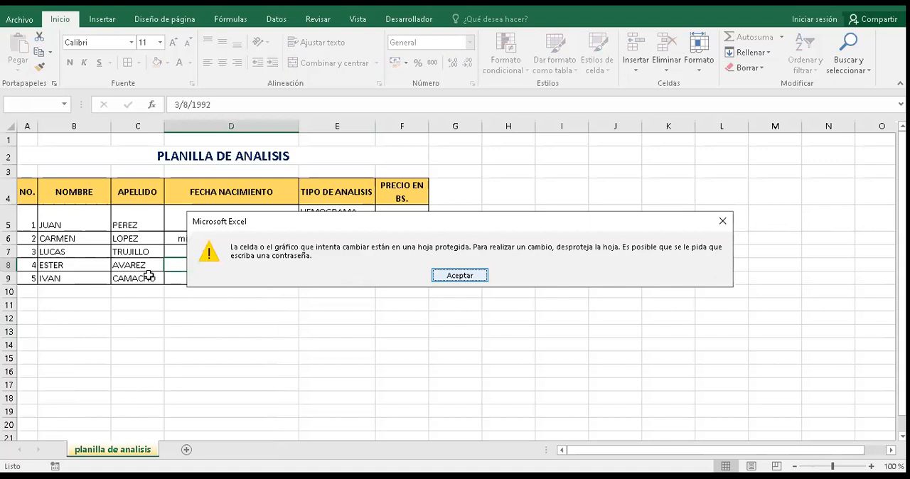
key("Return")
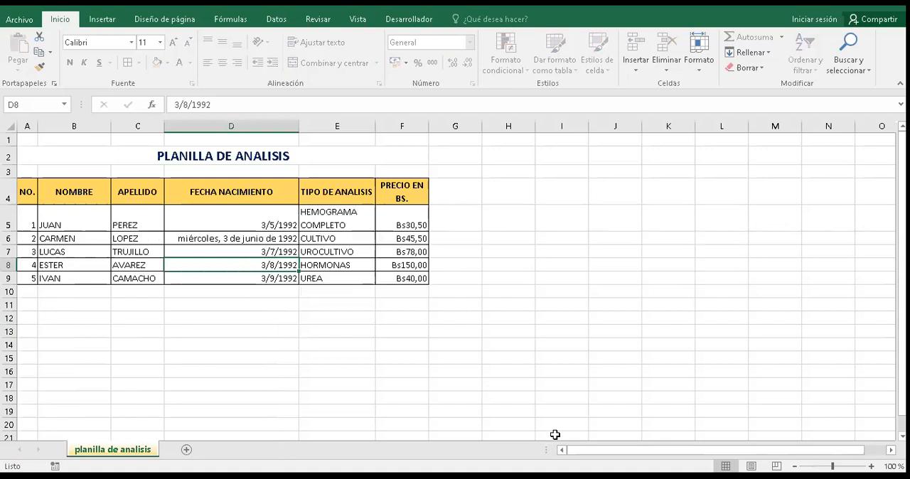
Step: Unprotect the planilla de analisis sheet by entering the sheet password, and select cell C9
key("shift+F10")
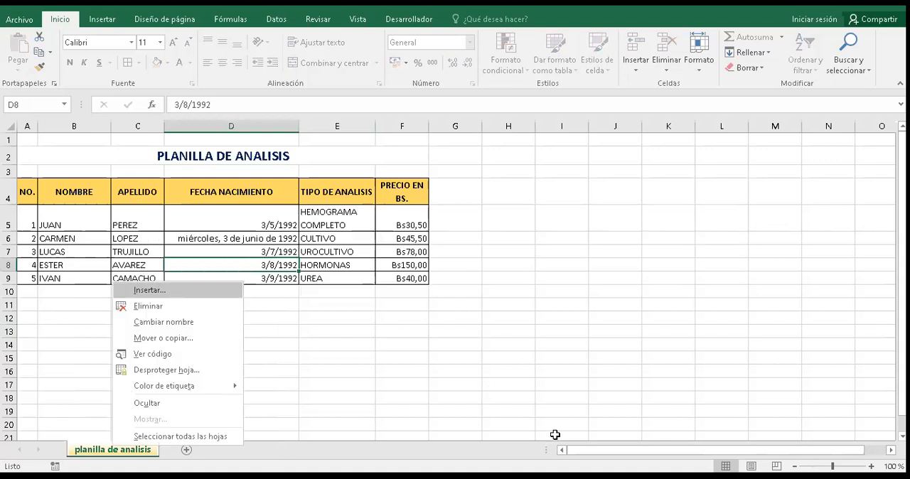
key("Down")
key("Down")
key("Down")
key("Down")
key("Down")
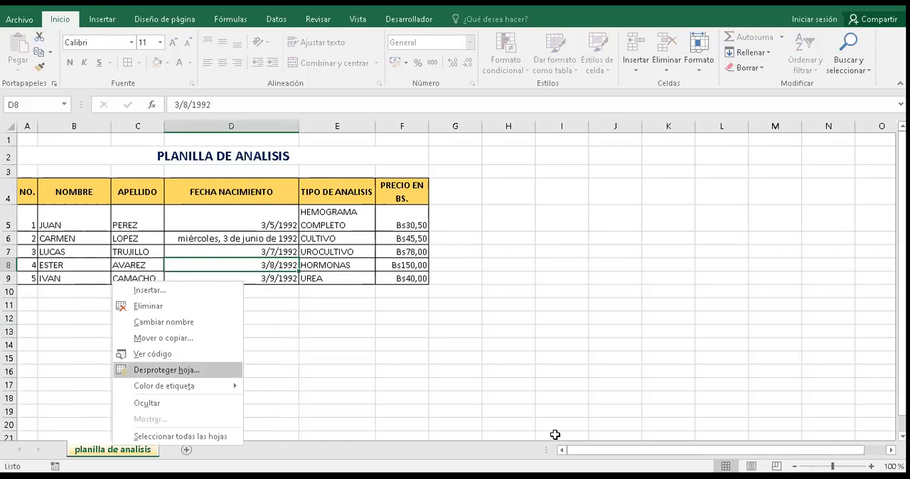
key("Return")
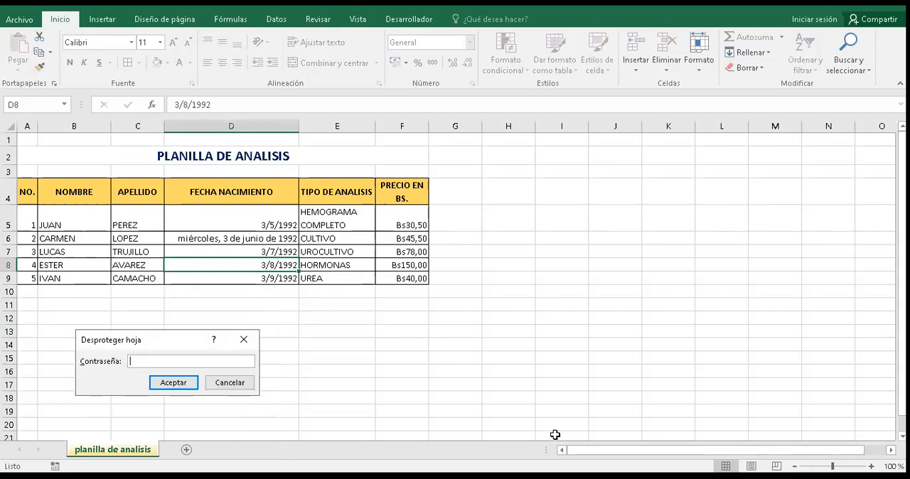
type("12345")
key("Return")
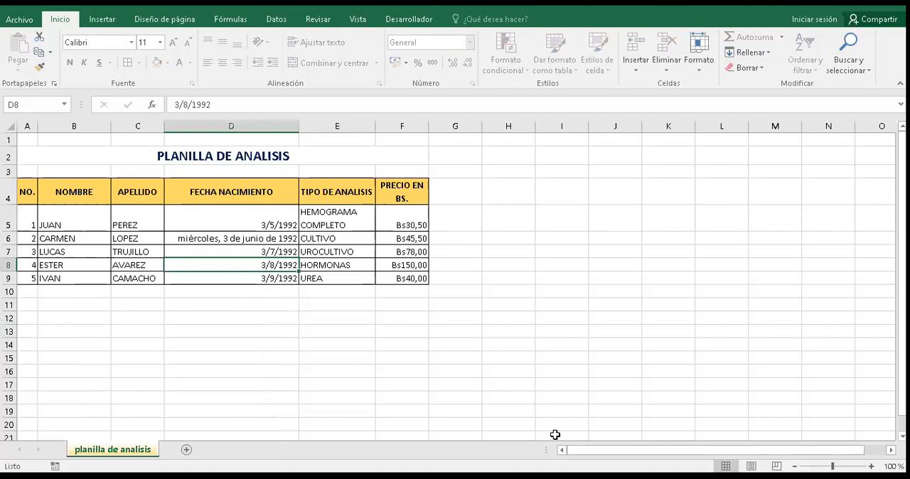
key("Down")
key("Left")
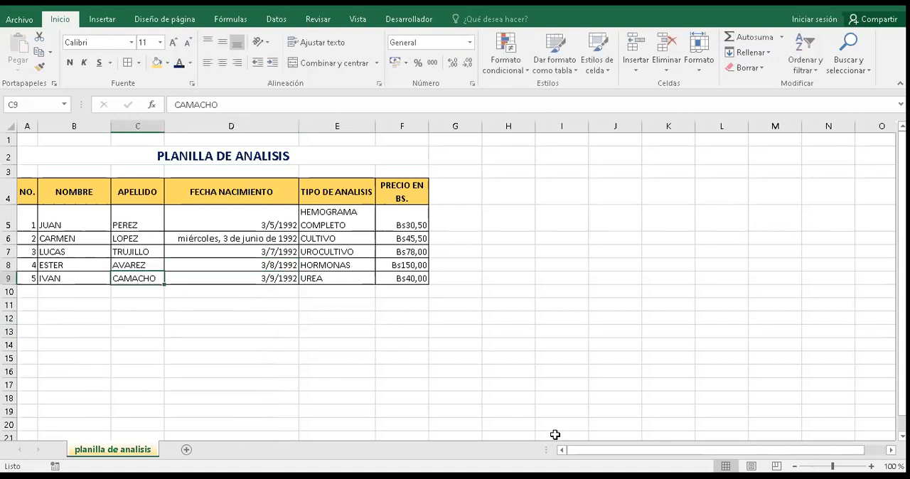